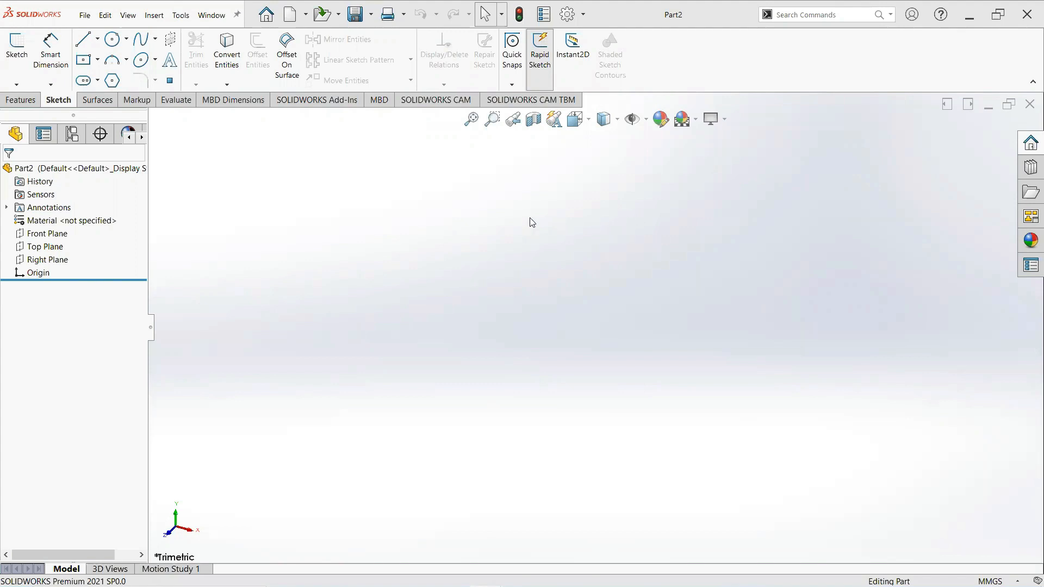
Step: Start a sketch on the Top Plane and draw a center rectangle about 95 mm square, centred on the origin
{"action": "right_click", "coordinate": [49, 247]}
{"action": "left_click", "coordinate": [53, 230]}
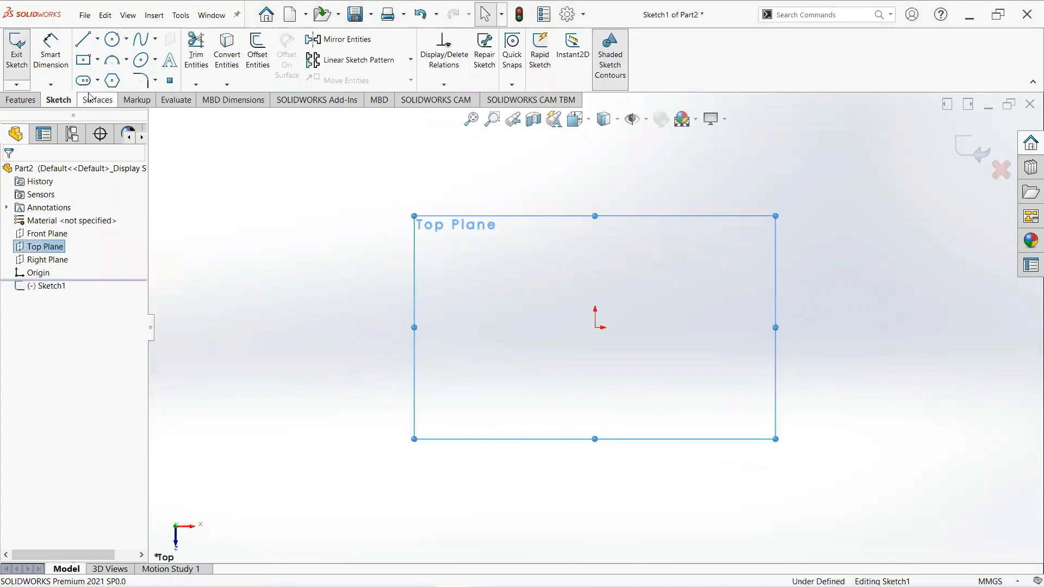
{"action": "left_click", "coordinate": [97, 60]}
{"action": "left_click", "coordinate": [114, 90]}
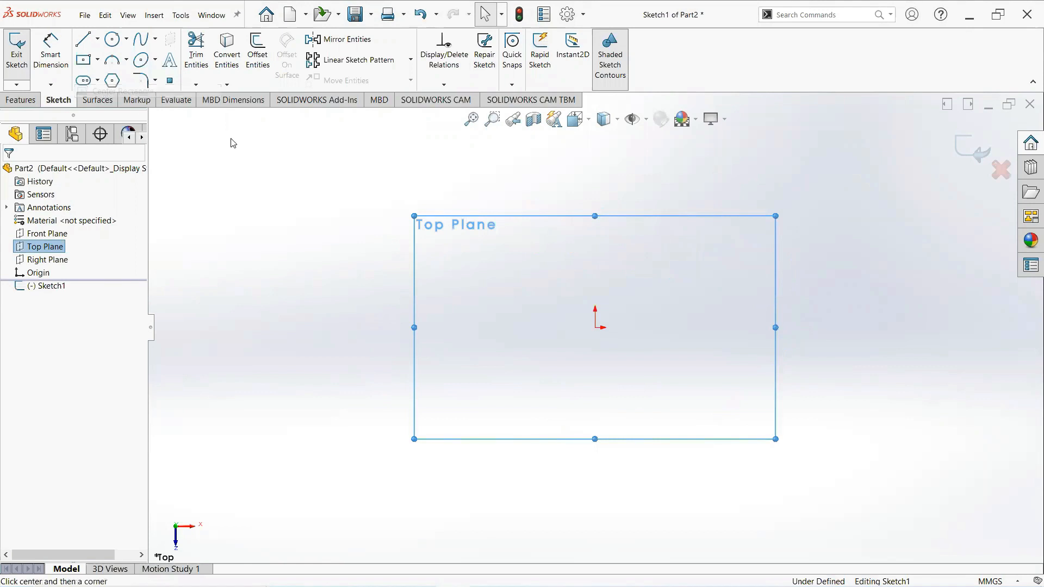
{"action": "left_click", "coordinate": [595, 327]}
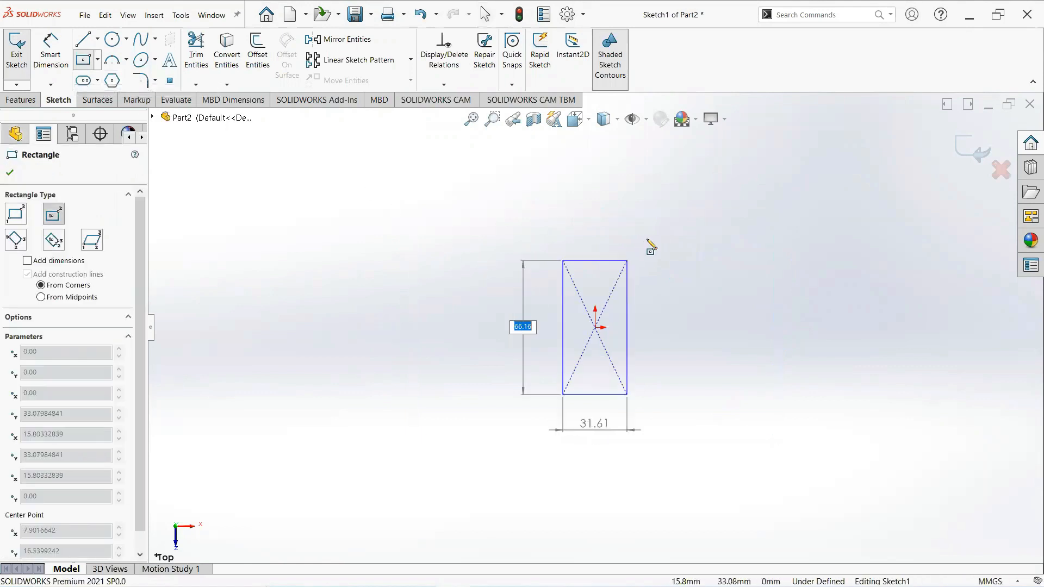
{"action": "left_click", "coordinate": [690, 232]}
{"action": "key", "text": "Return"}
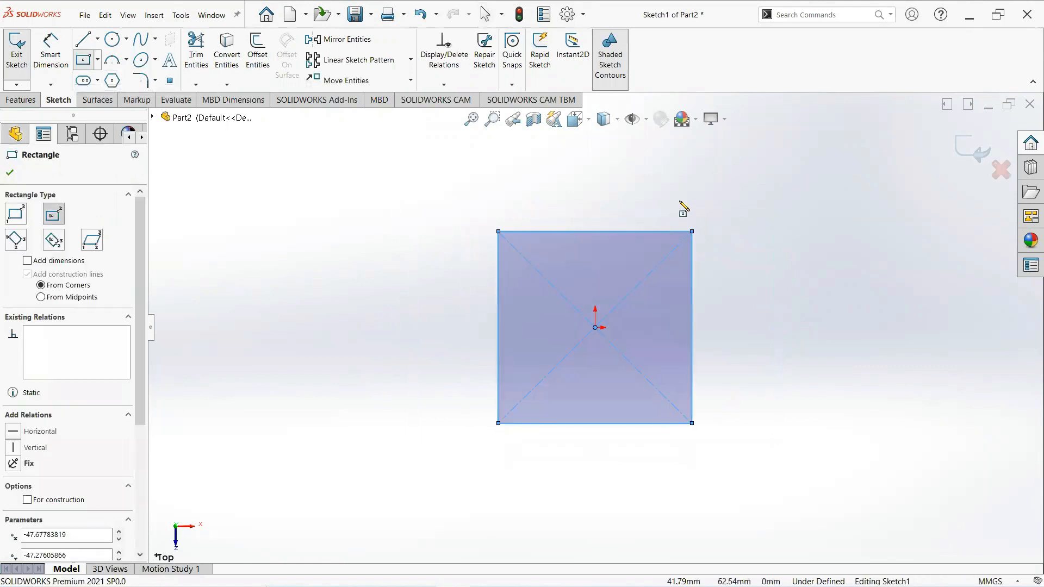
{"action": "right_click", "coordinate": [685, 201]}
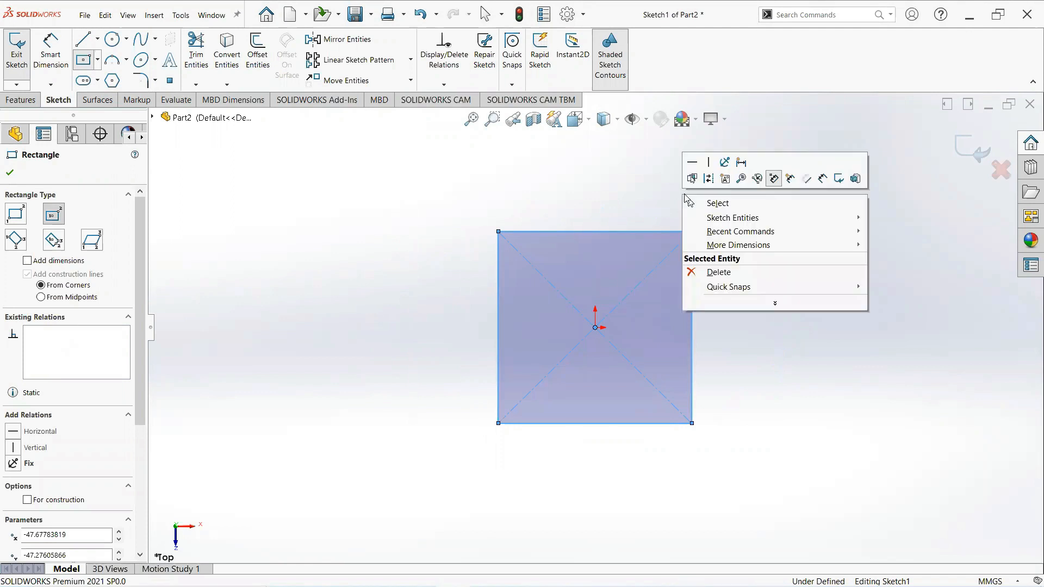
{"action": "left_click", "coordinate": [714, 202]}
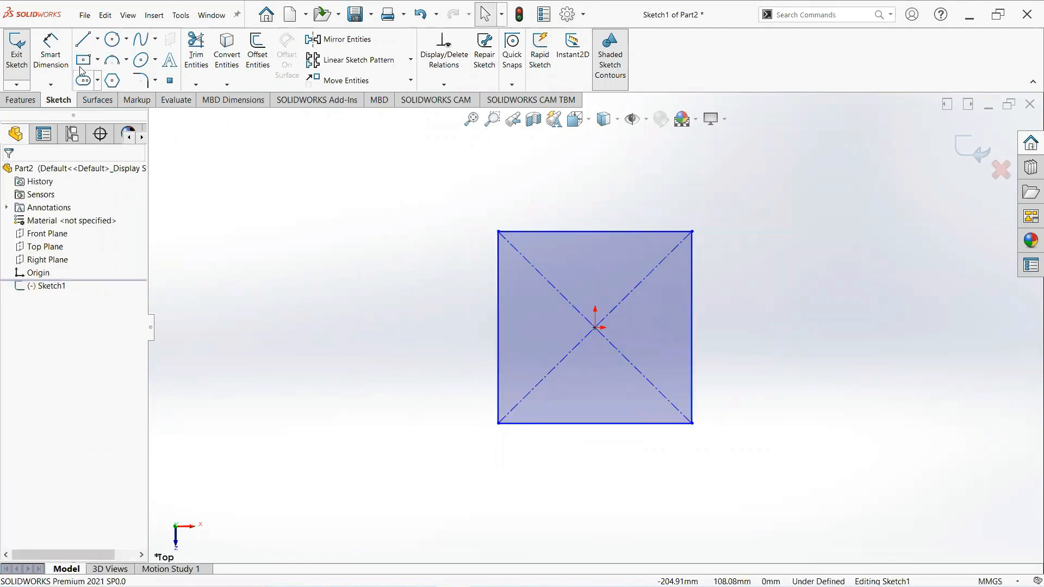
Step: Dimension the rectangle's upper and left edges to 180 mm each
{"action": "left_click", "coordinate": [50, 52]}
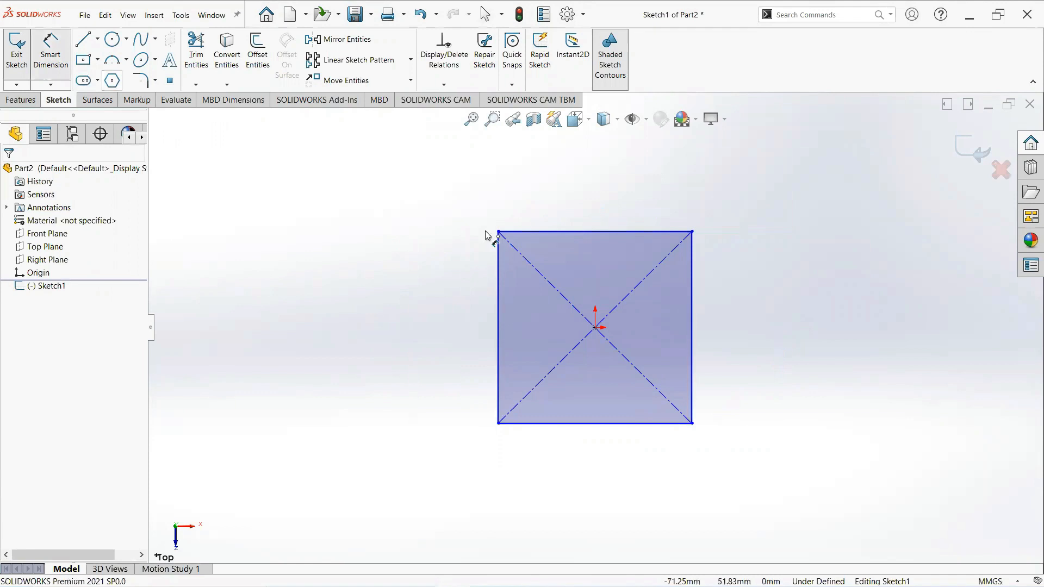
{"action": "left_click", "coordinate": [530, 231]}
{"action": "left_click", "coordinate": [527, 204]}
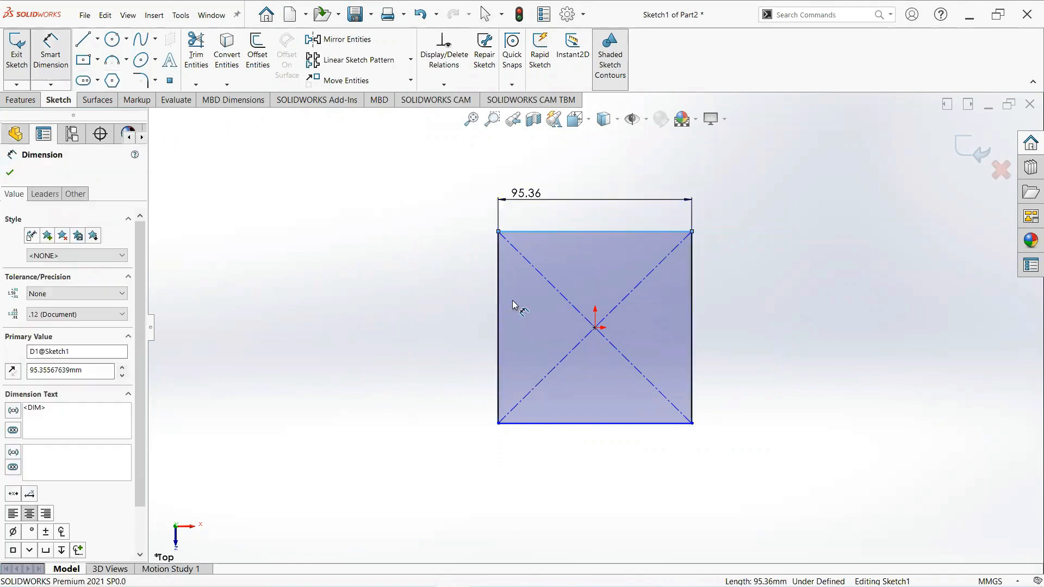
{"action": "type", "text": "180"}
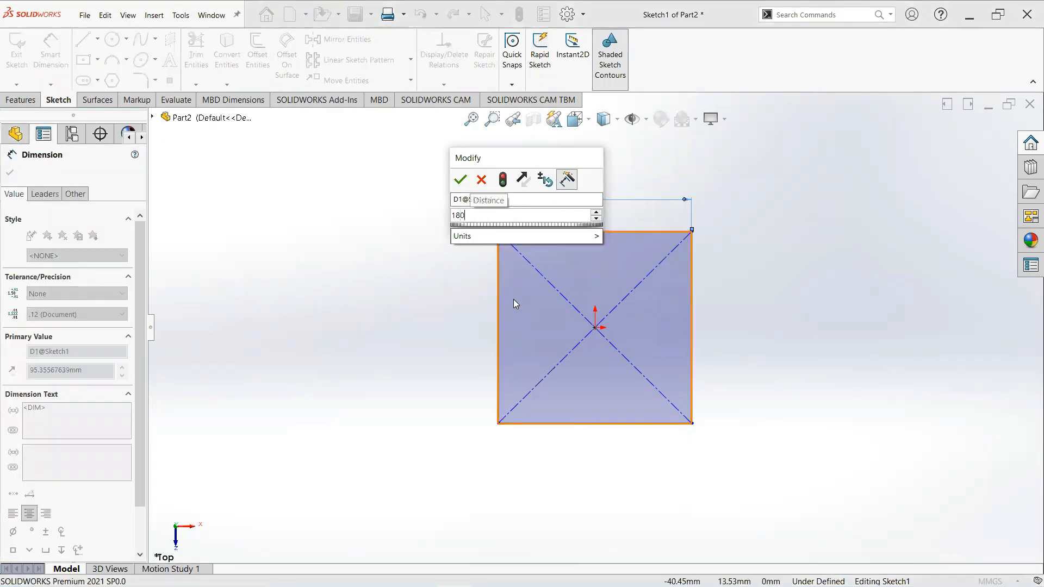
{"action": "key", "text": "Return"}
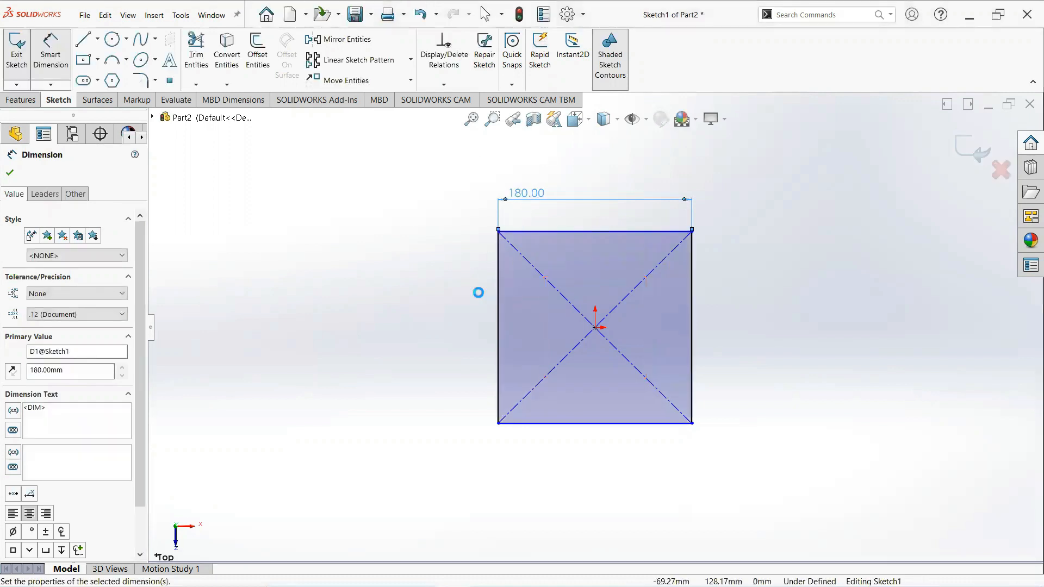
{"action": "left_click", "coordinate": [467, 297]}
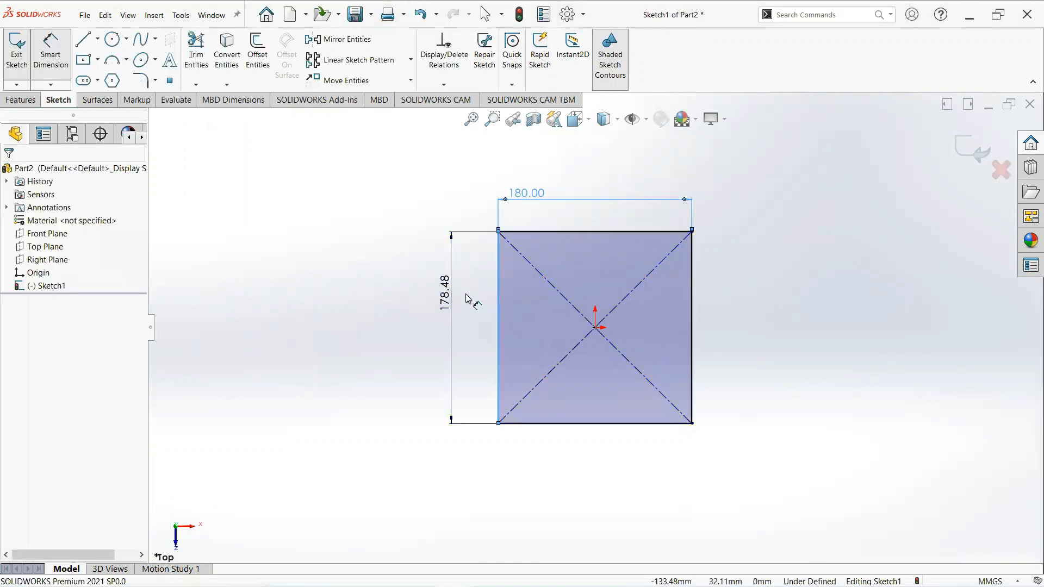
{"action": "left_click", "coordinate": [466, 296]}
{"action": "type", "text": "180"}
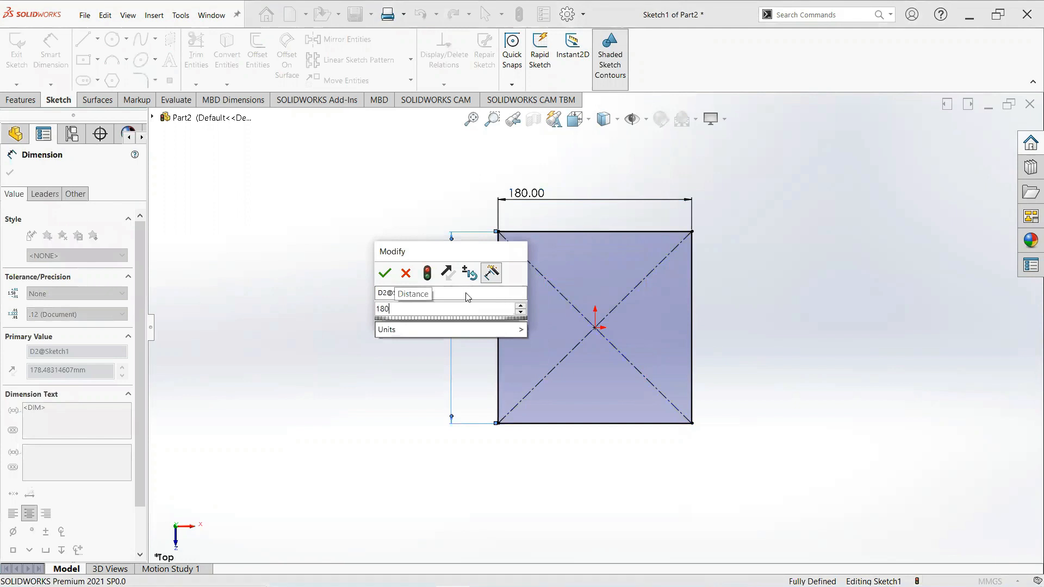
{"action": "key", "text": "Return"}
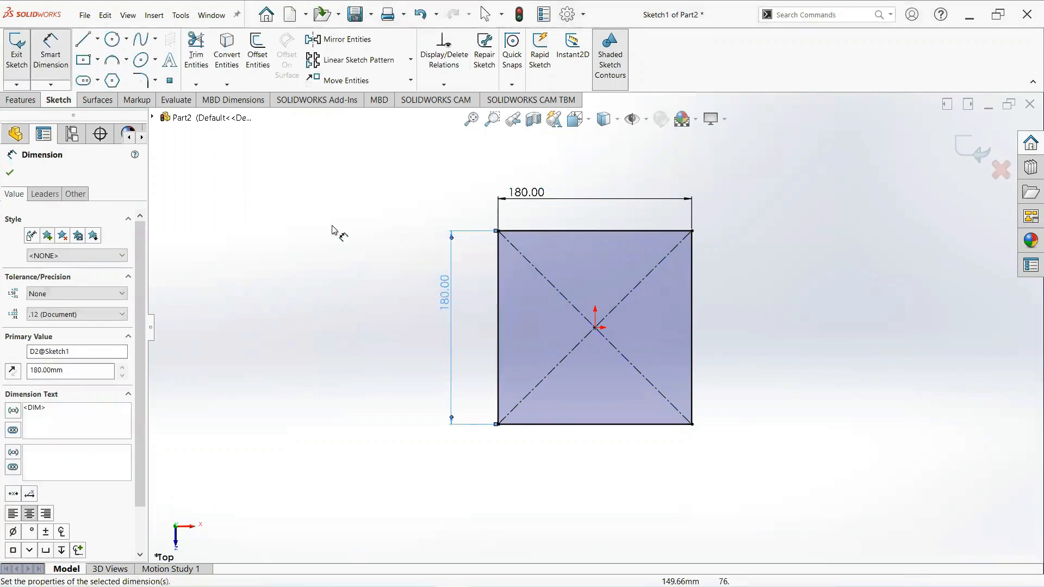
{"action": "left_click", "coordinate": [12, 173]}
Step: Extrude the square sketch upward as a solid boss with a blind depth of 320 mm
{"action": "middle_click_drag", "start_coordinate": [373, 226], "coordinate": [466, 120]}
{"action": "left_click", "coordinate": [32, 103]}
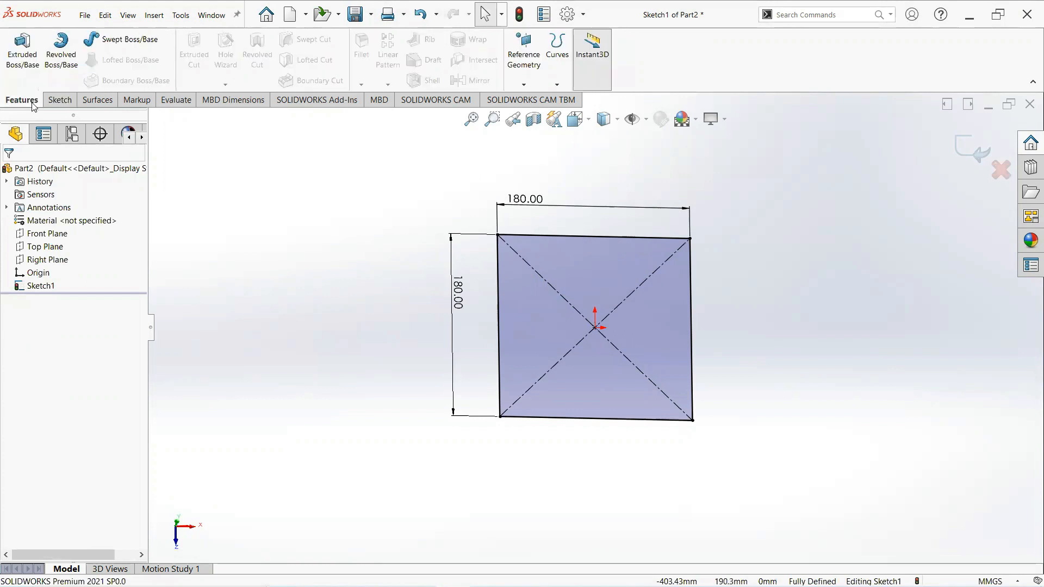
{"action": "left_click", "coordinate": [28, 60]}
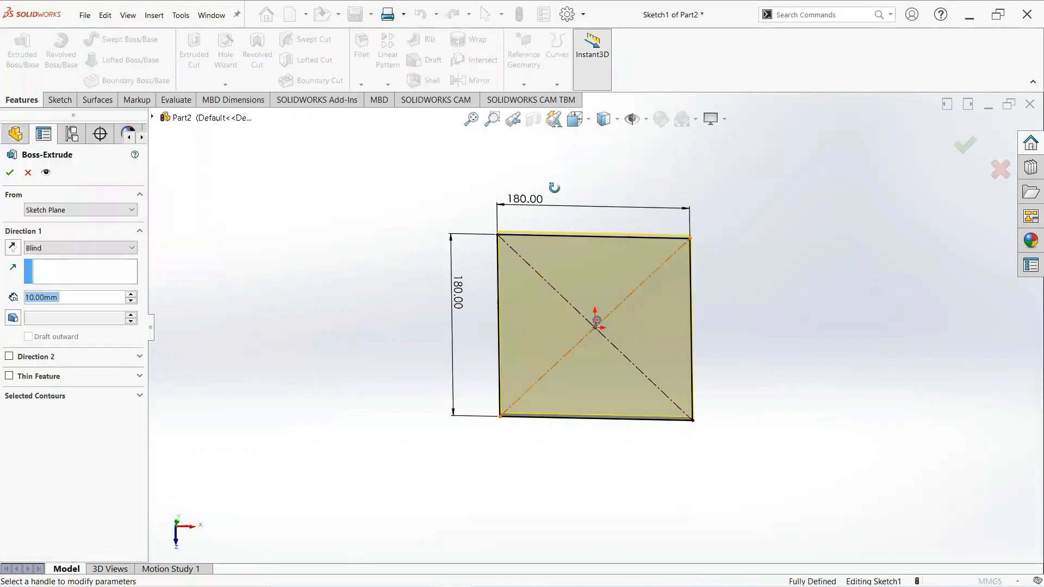
{"action": "left_click", "coordinate": [58, 299]}
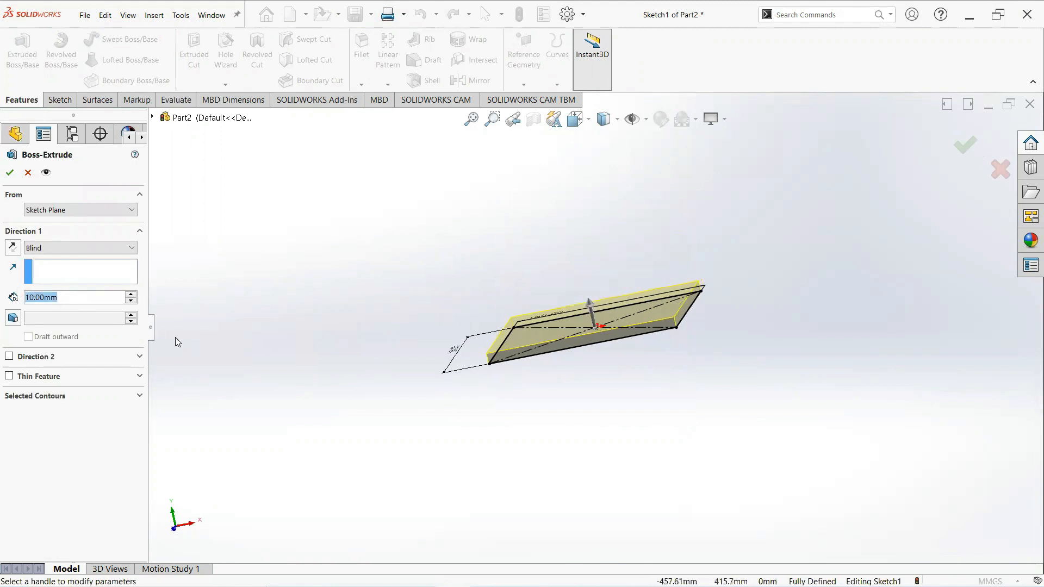
{"action": "type", "text": "320"}
{"action": "key", "text": "Return"}
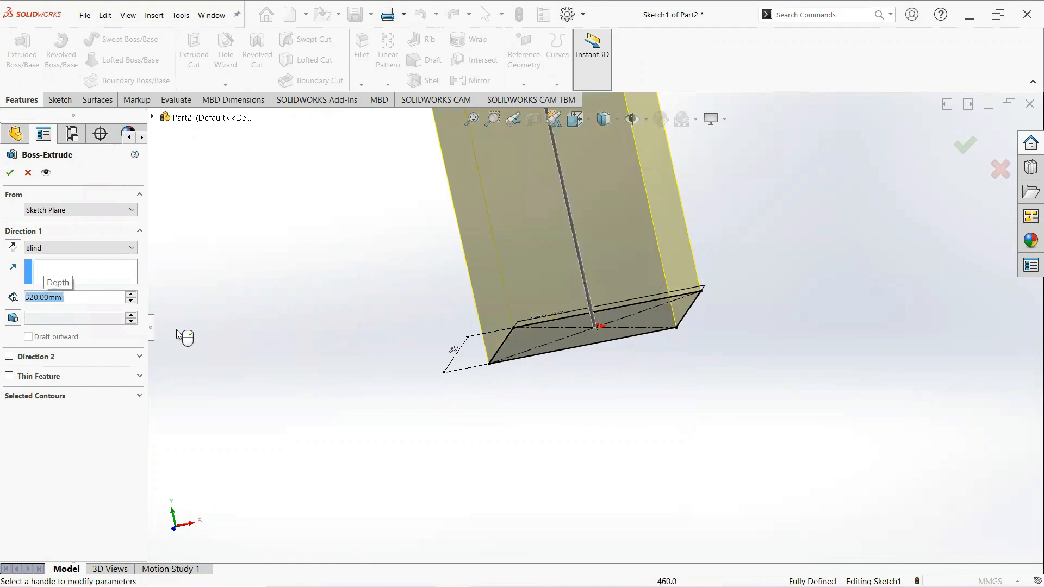
{"action": "middle_click_drag", "start_coordinate": [181, 331], "coordinate": [430, 210]}
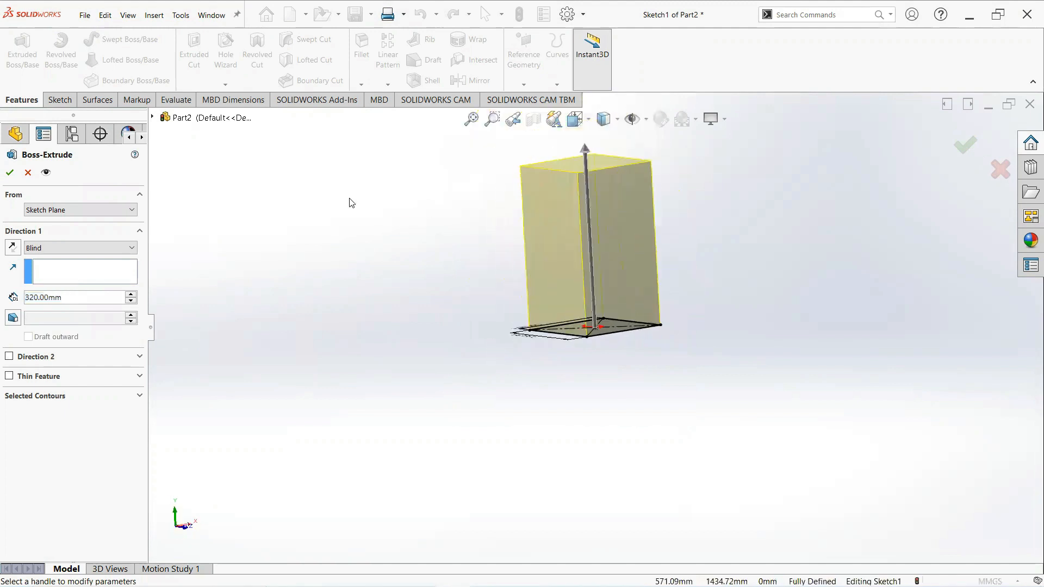
{"action": "key", "text": "Return"}
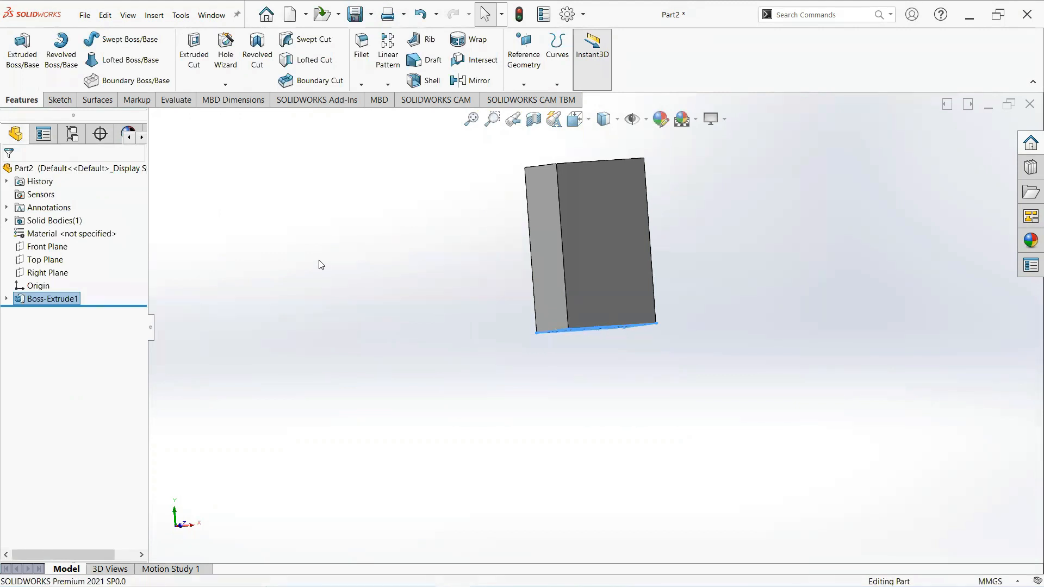
Step: Start a sketch on the Front Plane and draw a vertical centerline down from the midpoint of the block's upper edge
{"action": "right_click", "coordinate": [48, 246]}
{"action": "left_click", "coordinate": [100, 232]}
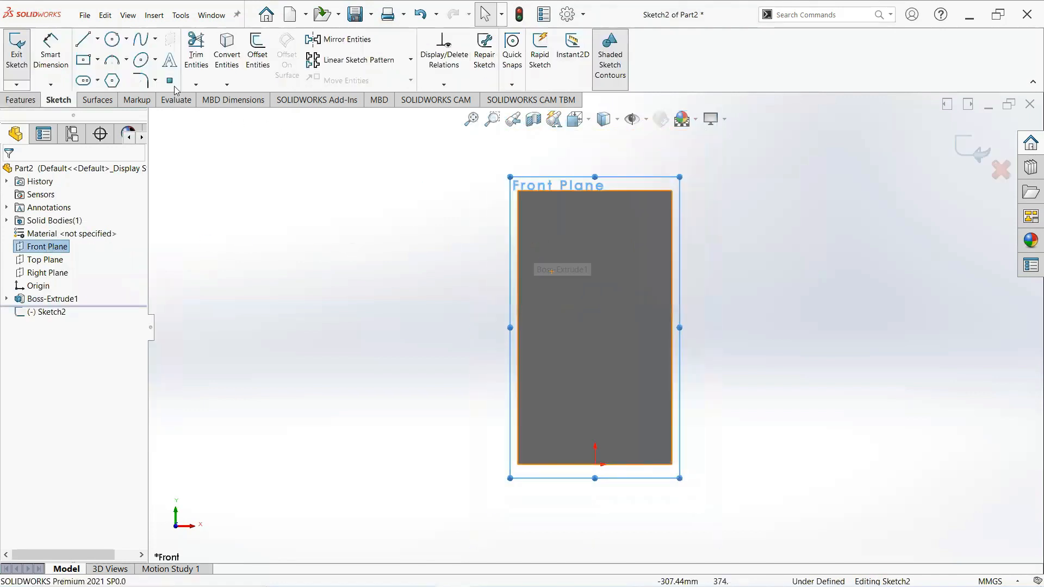
{"action": "left_click", "coordinate": [97, 38]}
{"action": "left_click", "coordinate": [108, 70]}
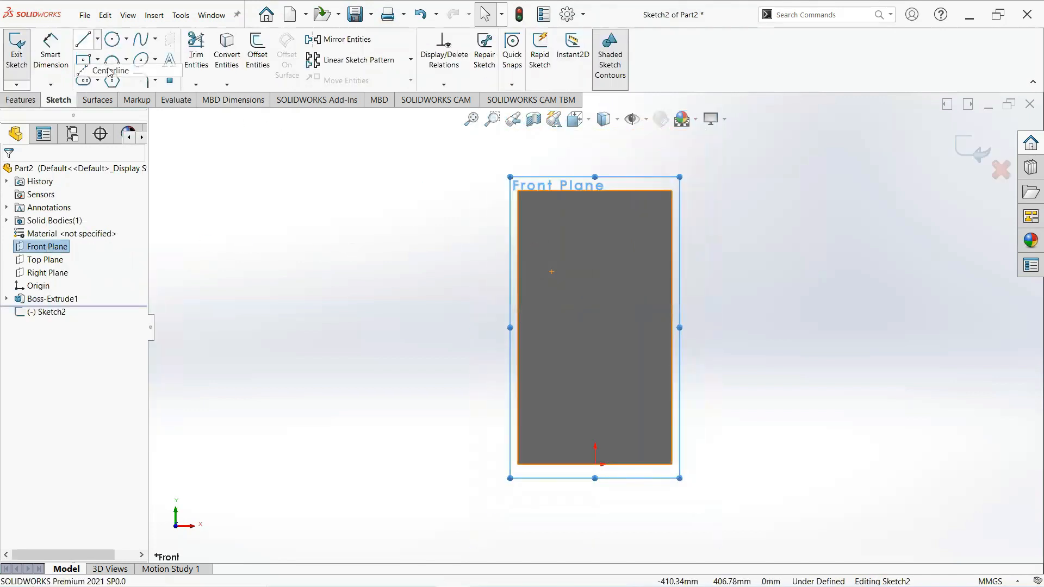
{"action": "left_click", "coordinate": [594, 191]}
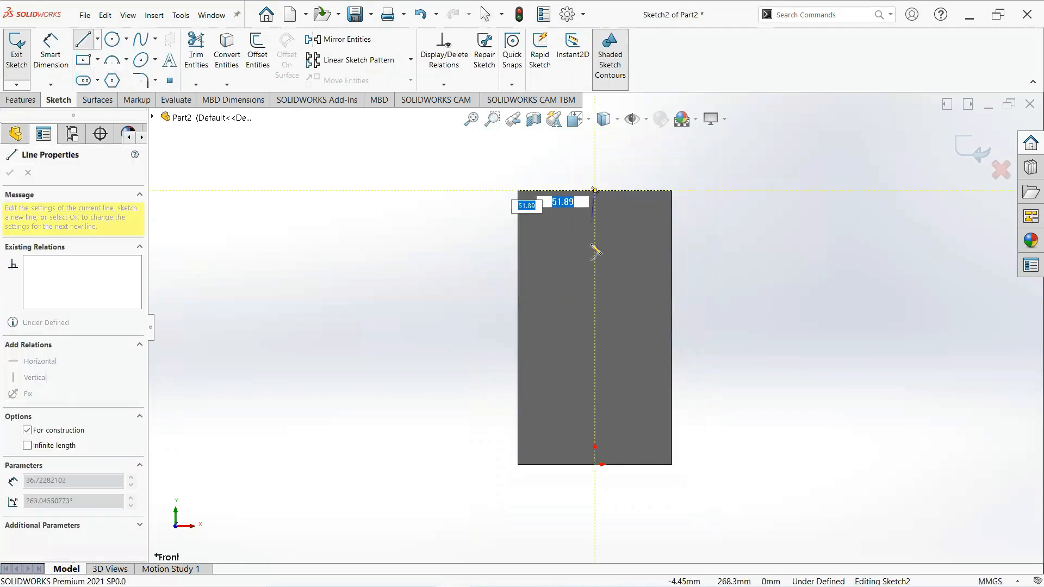
{"action": "left_click", "coordinate": [595, 296]}
{"action": "right_click", "coordinate": [595, 296]}
{"action": "left_click", "coordinate": [613, 305]}
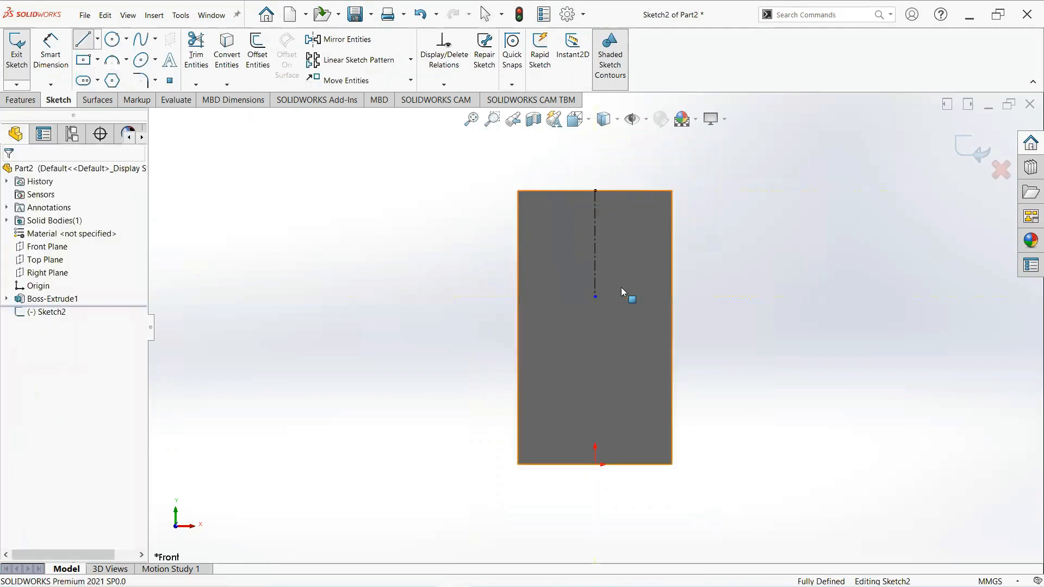
Step: Draw a horizontal line about 32 mm long rightward from the centerline's upper end, continuing into a vertical line about 44 mm downward
{"action": "left_click", "coordinate": [98, 38]}
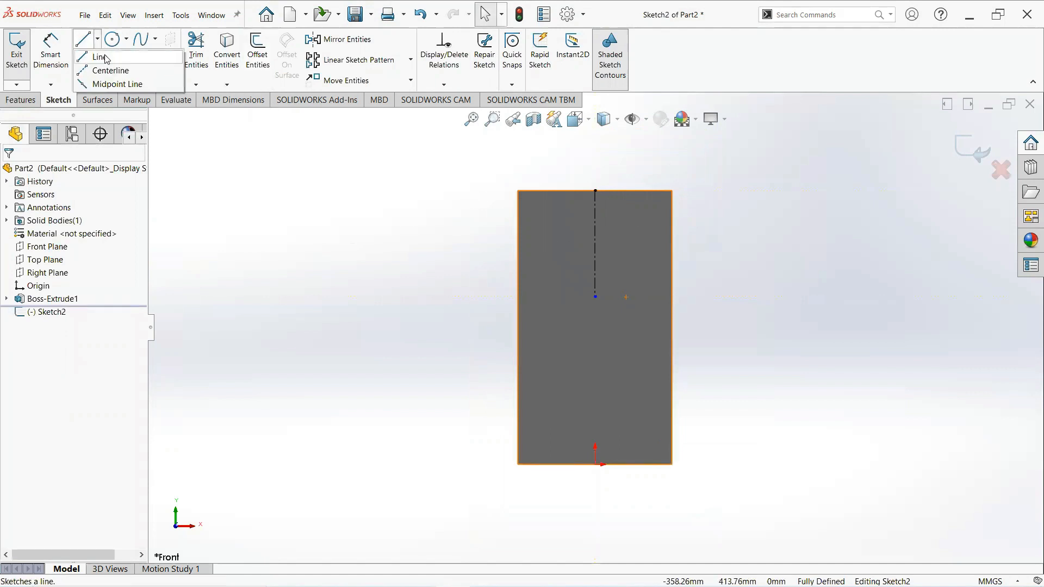
{"action": "left_click", "coordinate": [94, 51]}
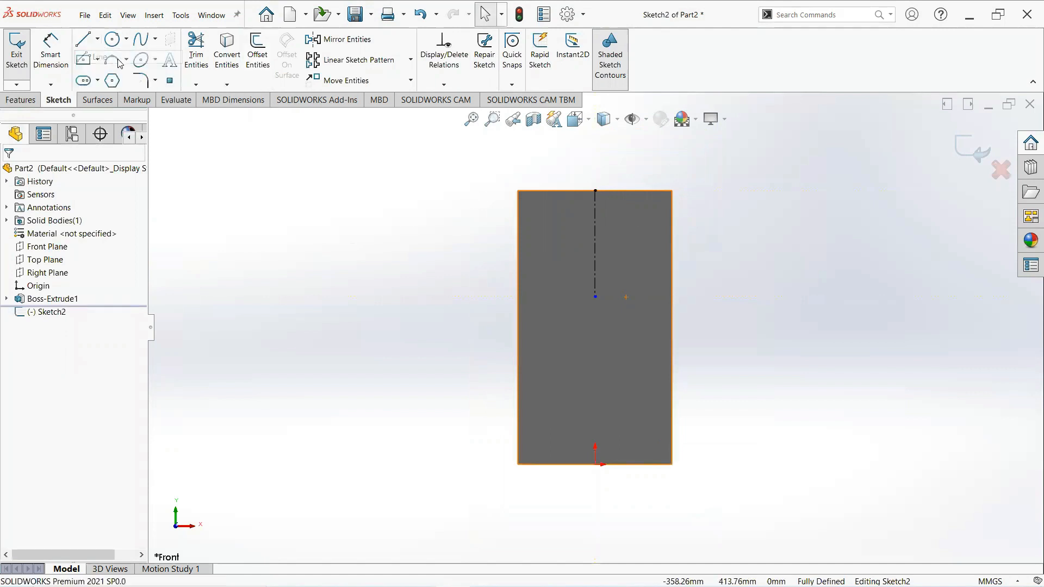
{"action": "left_click", "coordinate": [595, 191]}
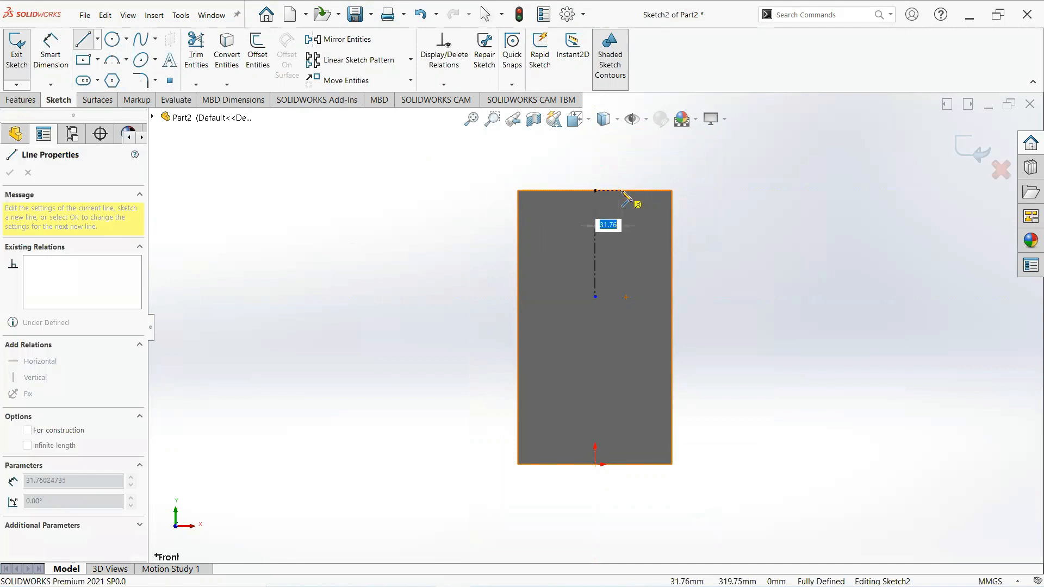
{"action": "right_click", "coordinate": [623, 228]}
{"action": "left_click", "coordinate": [630, 237]}
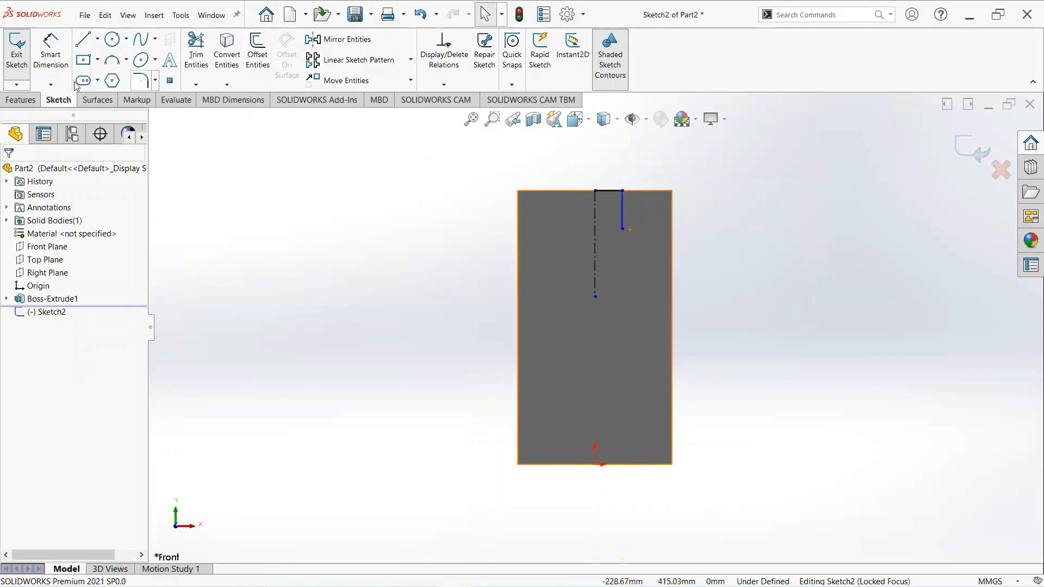
Step: Dimension the short horizontal line to 28 mm and the vertical line to 42 mm
{"action": "left_click", "coordinate": [52, 60]}
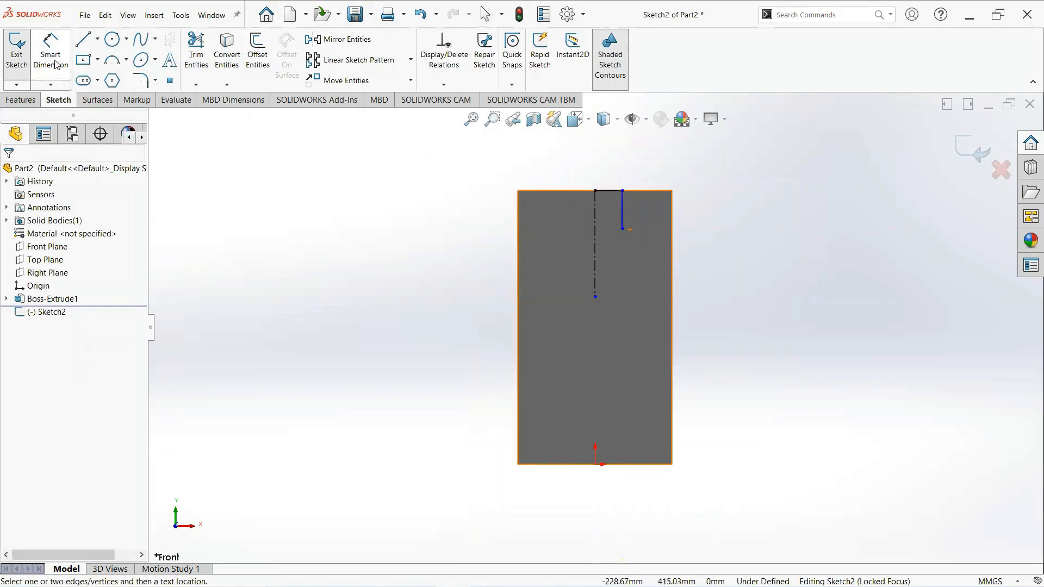
{"action": "left_click", "coordinate": [619, 196]}
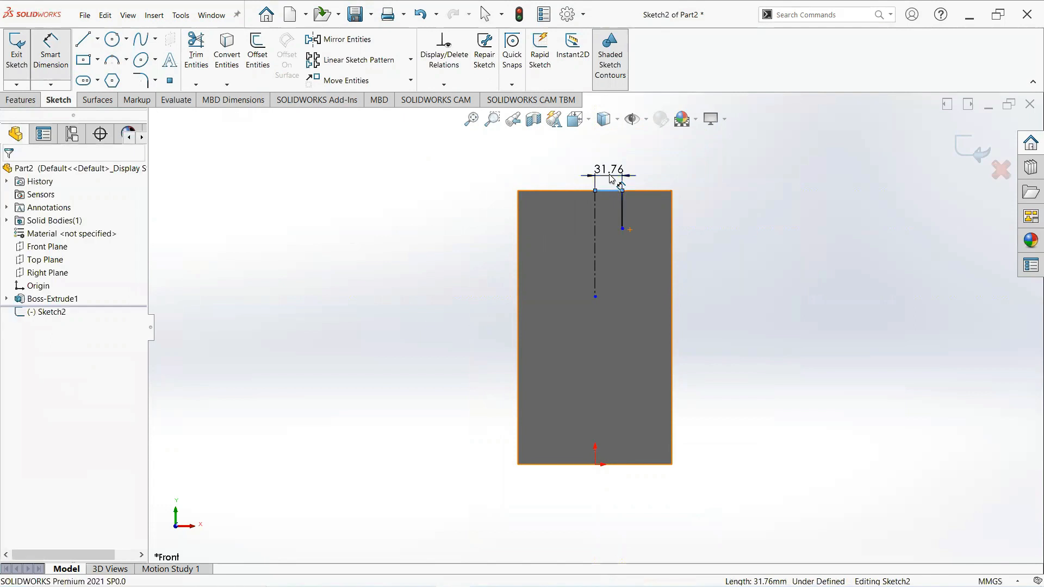
{"action": "left_click", "coordinate": [611, 174]}
{"action": "key", "text": "Return"}
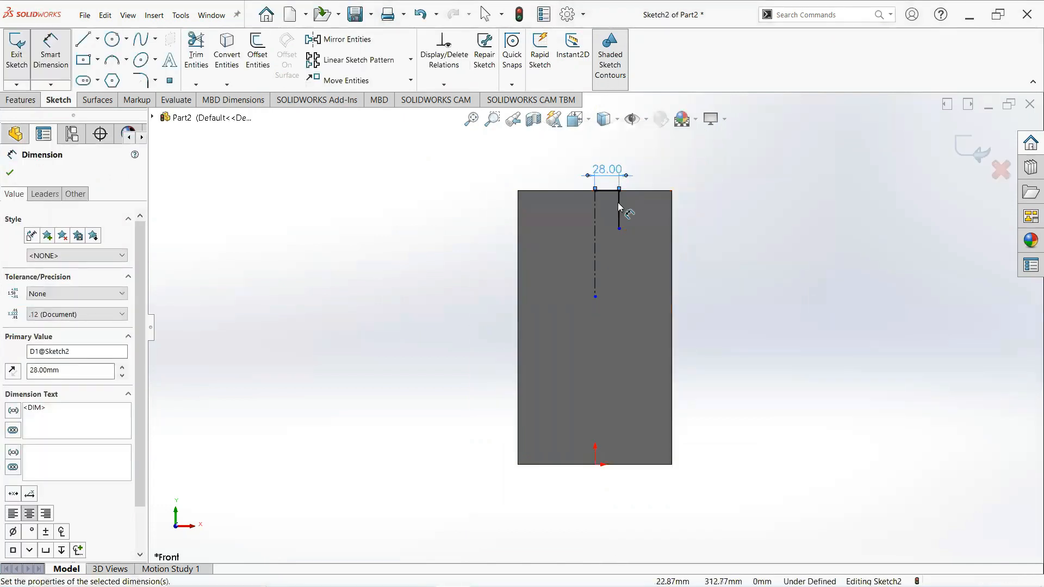
{"action": "left_click", "coordinate": [620, 215]}
{"action": "left_click", "coordinate": [731, 225]}
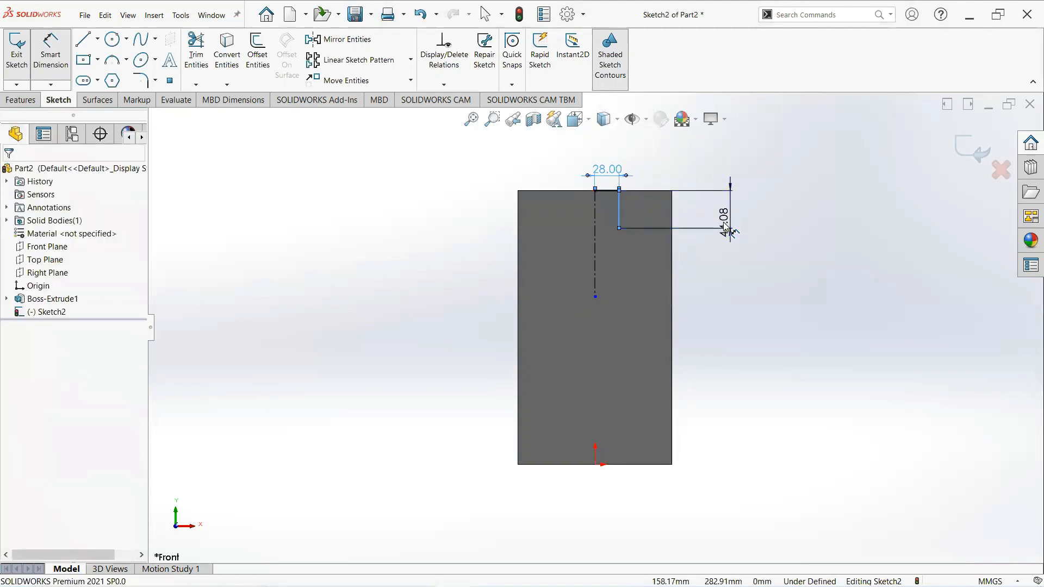
{"action": "type", "text": "42"}
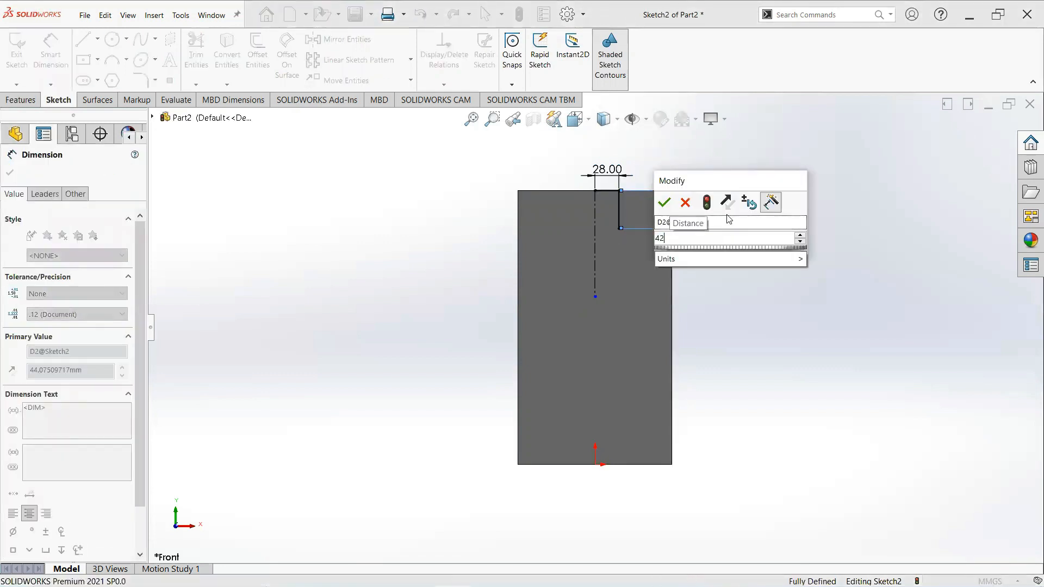
{"action": "key", "text": "Return"}
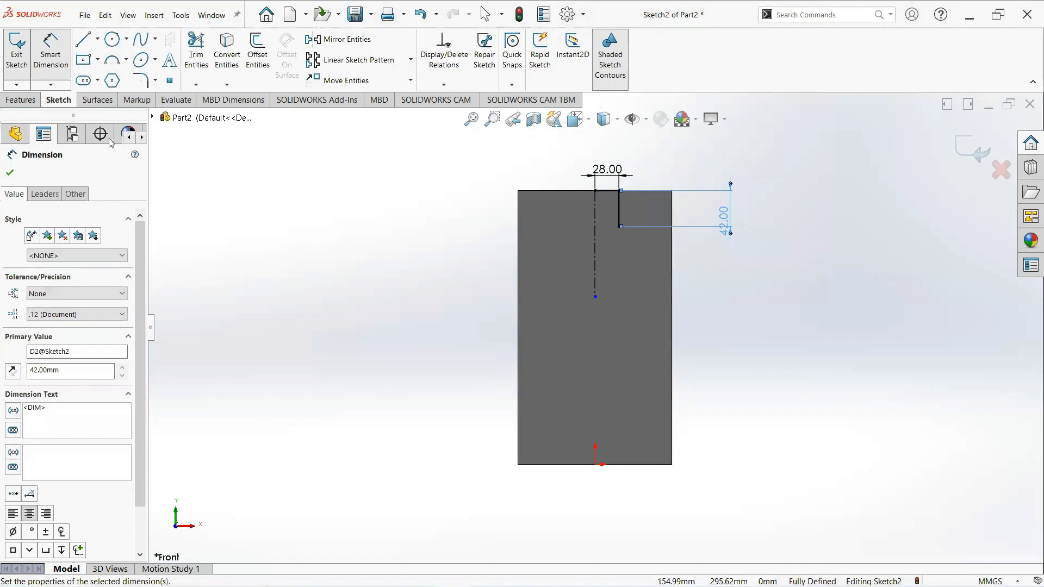
{"action": "left_click", "coordinate": [10, 175]}
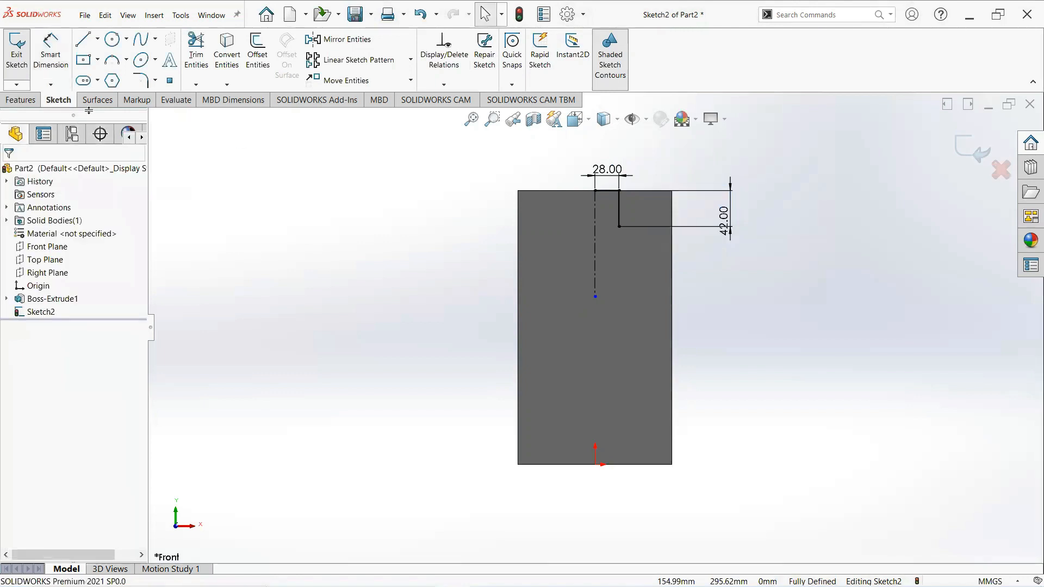
Step: Draw a three-point arc about 197 mm in radius from the vertical line's lower end, curving down beyond the block's side
{"action": "left_click", "coordinate": [125, 59]}
{"action": "left_click", "coordinate": [141, 104]}
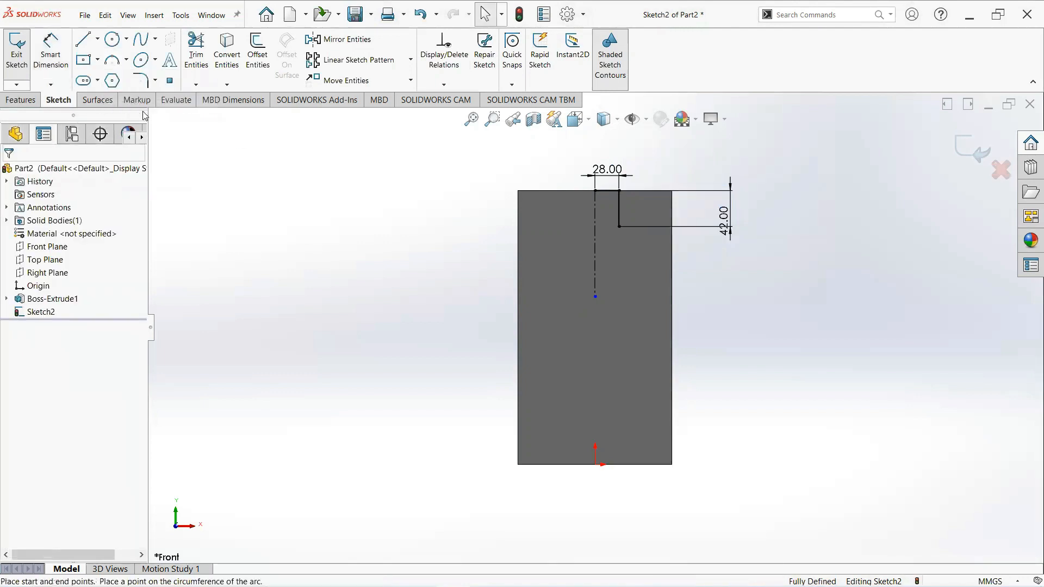
{"action": "left_click", "coordinate": [619, 226]}
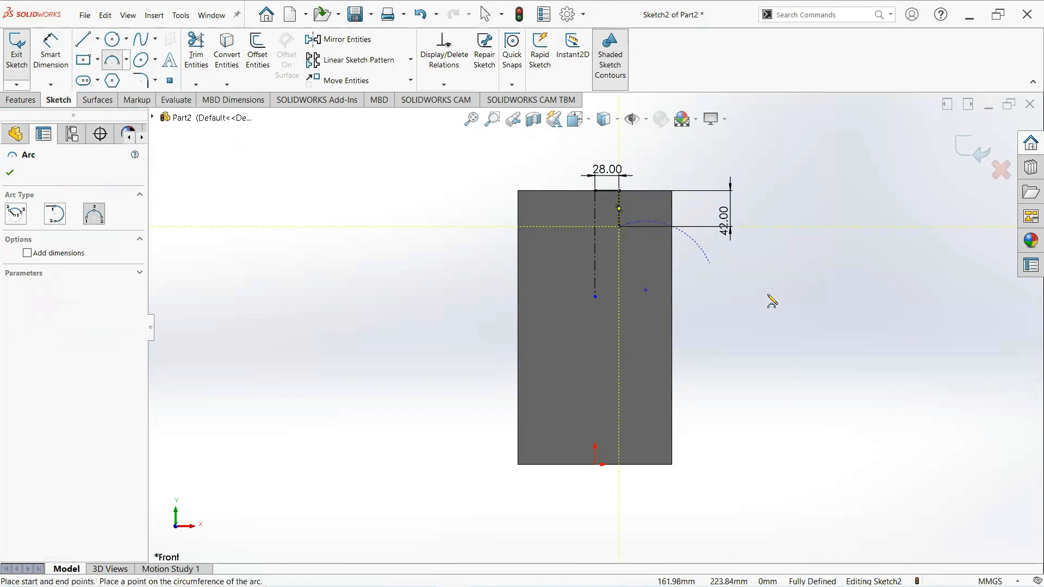
{"action": "left_click", "coordinate": [785, 325]}
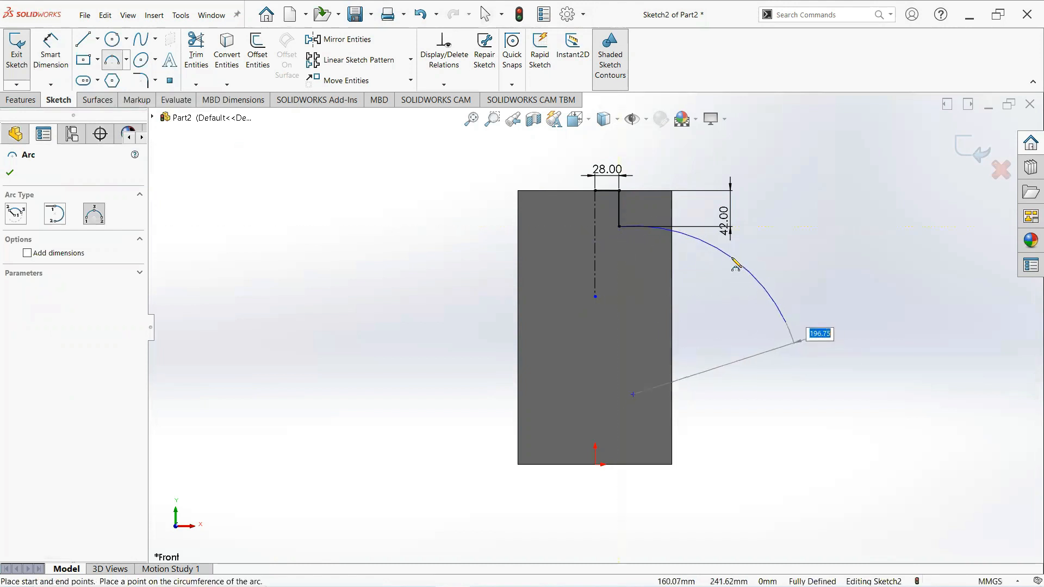
{"action": "left_click", "coordinate": [819, 333]}
{"action": "right_click", "coordinate": [735, 260]}
{"action": "left_click", "coordinate": [775, 266]}
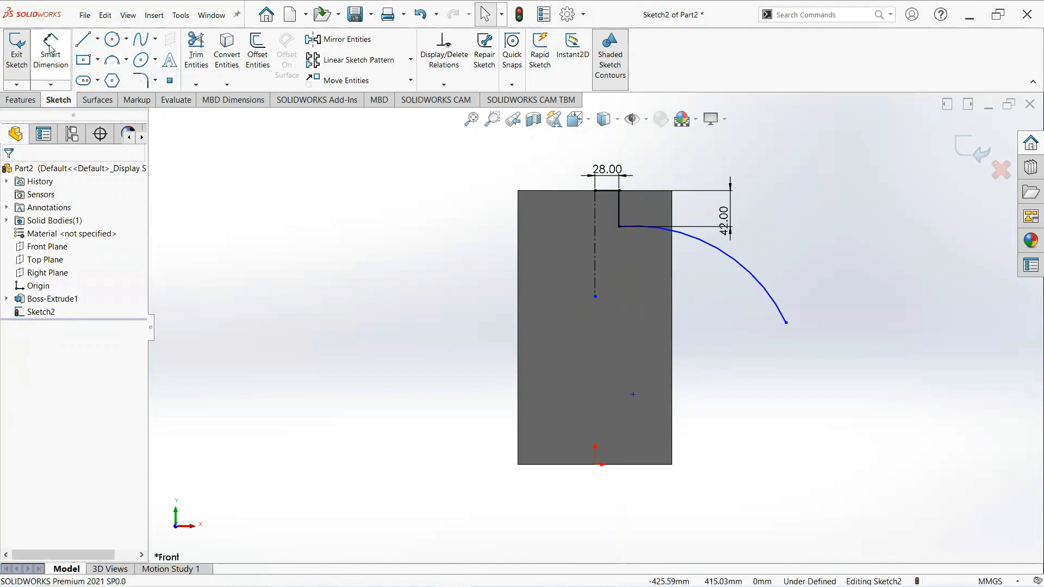
Step: Dimension the horizontal distance between the arc's two endpoints to 155 mm
{"action": "left_click", "coordinate": [83, 39]}
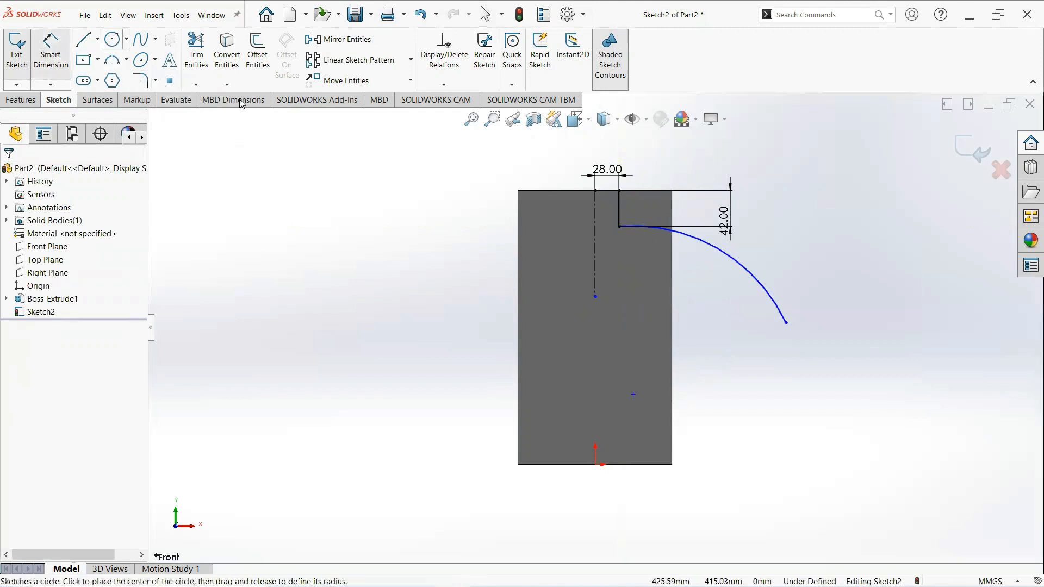
{"action": "left_click", "coordinate": [620, 227]}
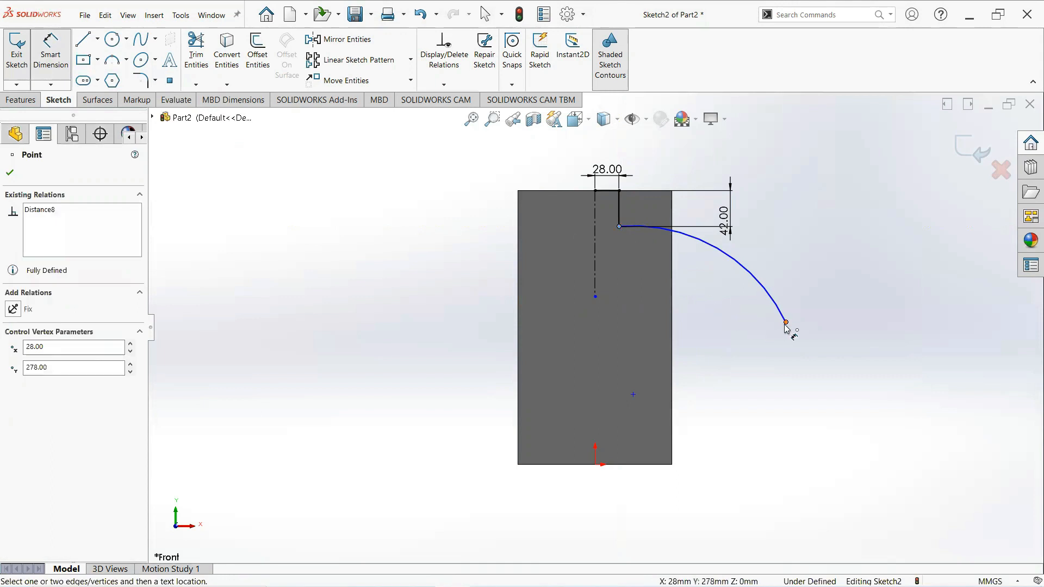
{"action": "left_click", "coordinate": [785, 323]}
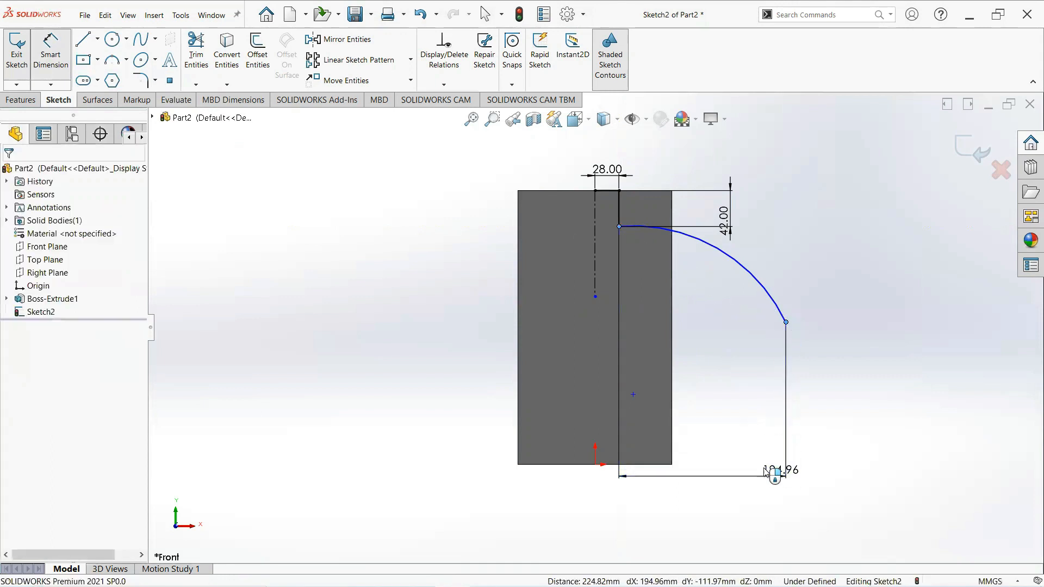
{"action": "left_click", "coordinate": [766, 472]}
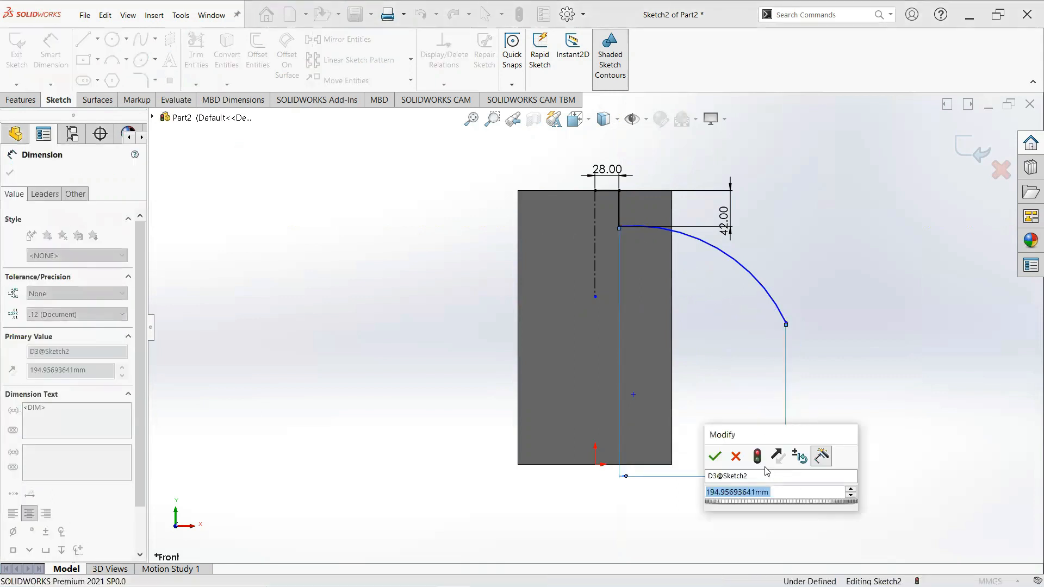
{"action": "type", "text": "155"}
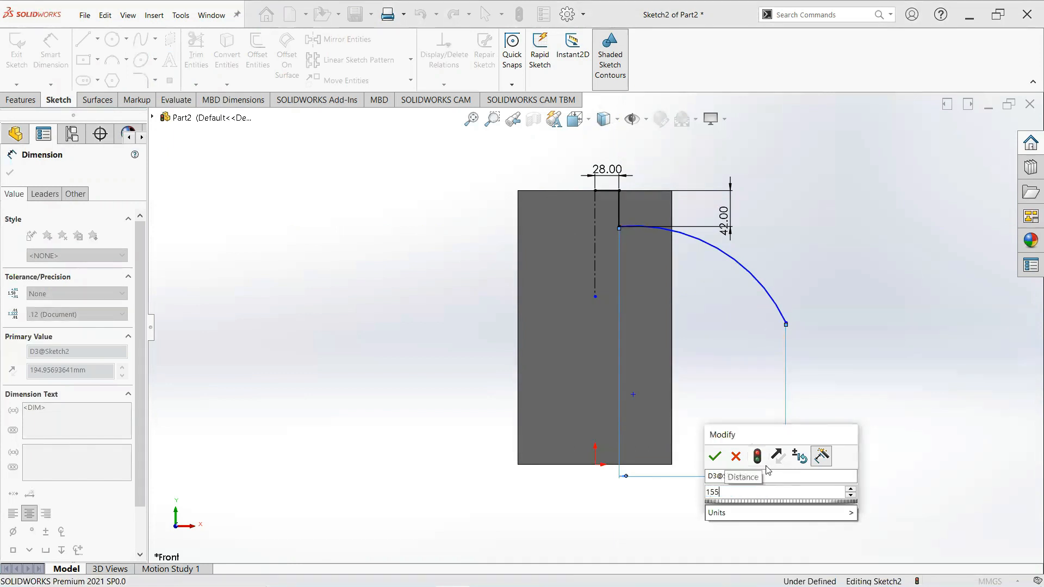
{"action": "key", "text": "Return"}
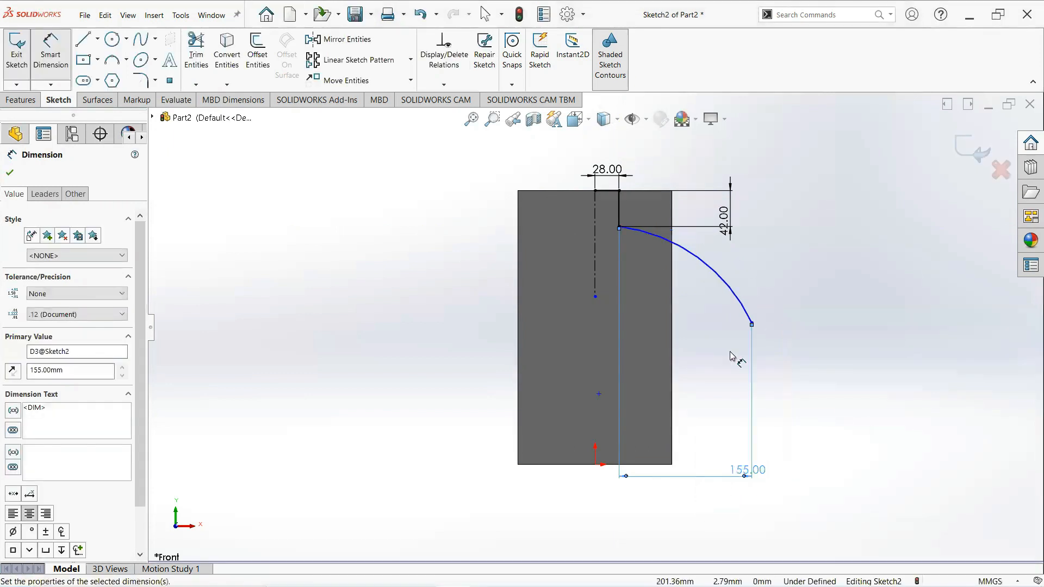
Step: Dimension the vertical distance between the arc's two endpoints to 171 mm
{"action": "left_click", "coordinate": [620, 227]}
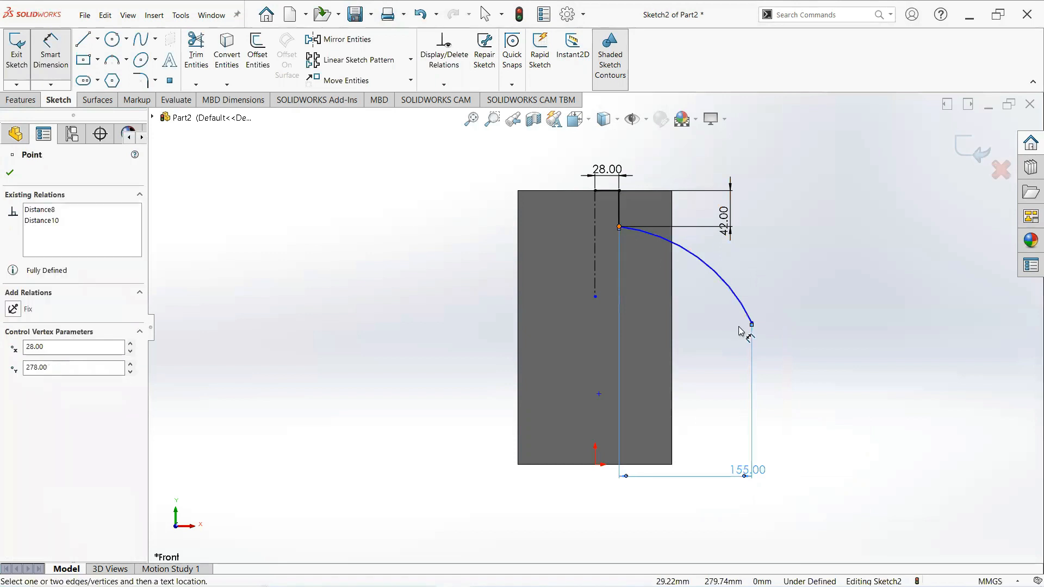
{"action": "left_click", "coordinate": [752, 323]}
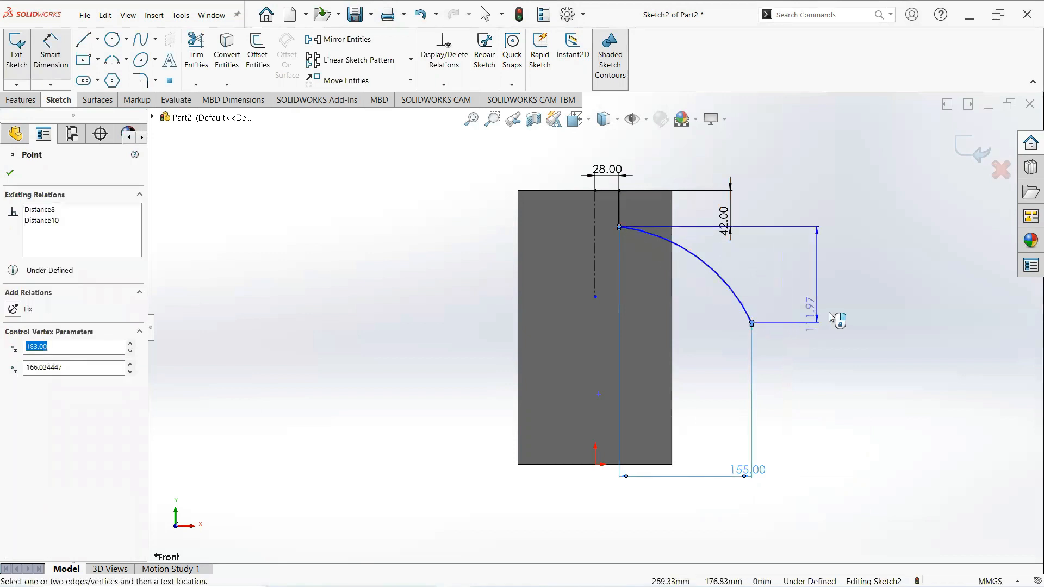
{"action": "left_click", "coordinate": [822, 318]}
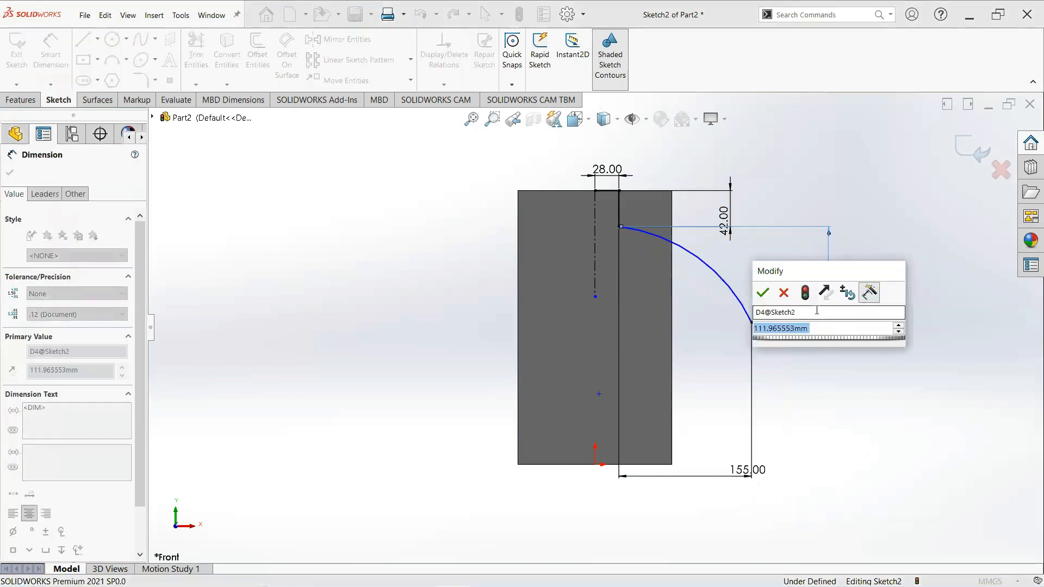
{"action": "type", "text": "171"}
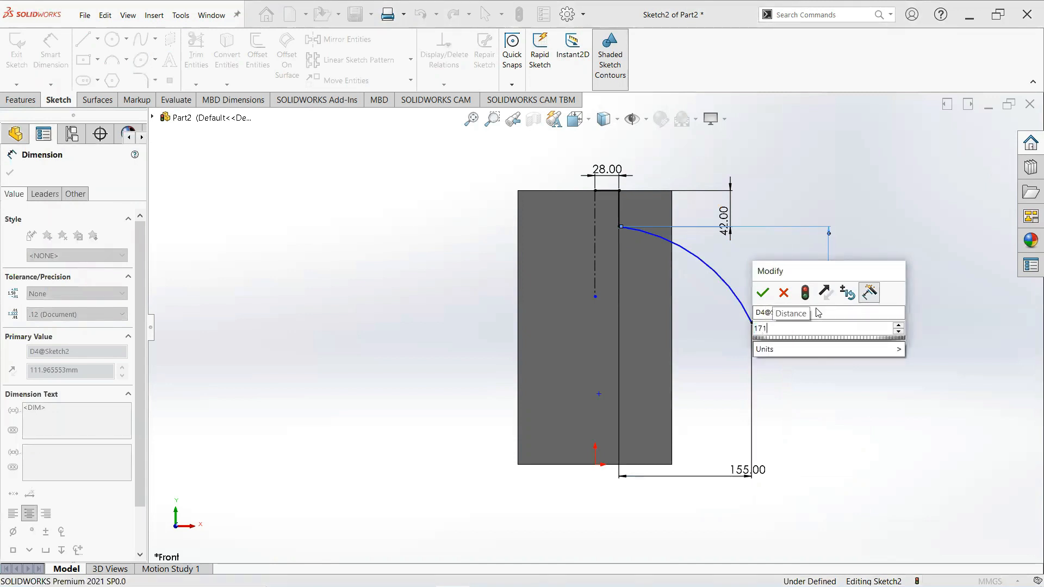
{"action": "key", "text": "Return"}
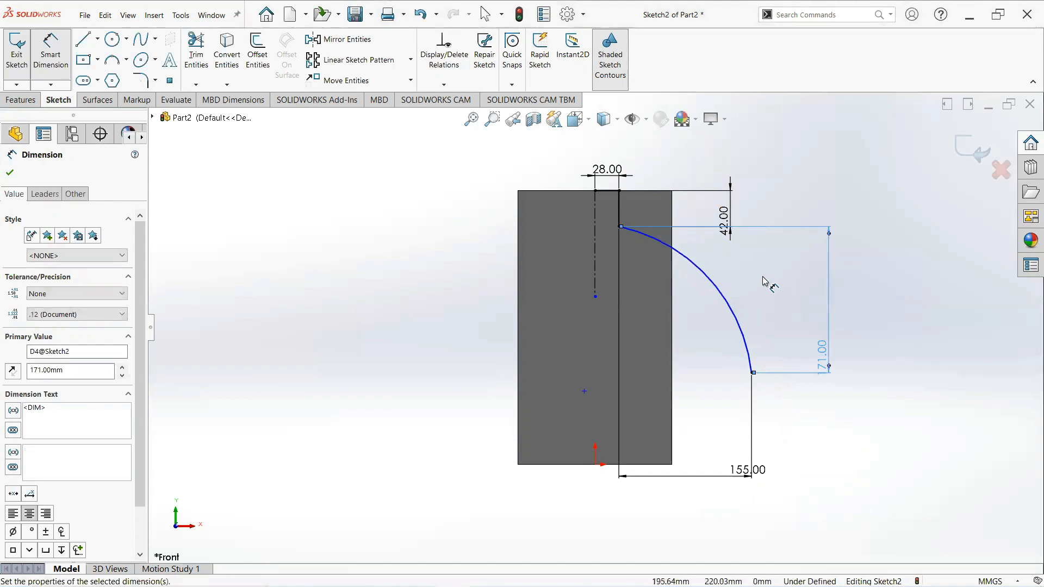
Step: Dimension the arc's radius to 300 mm
{"action": "left_click", "coordinate": [735, 303]}
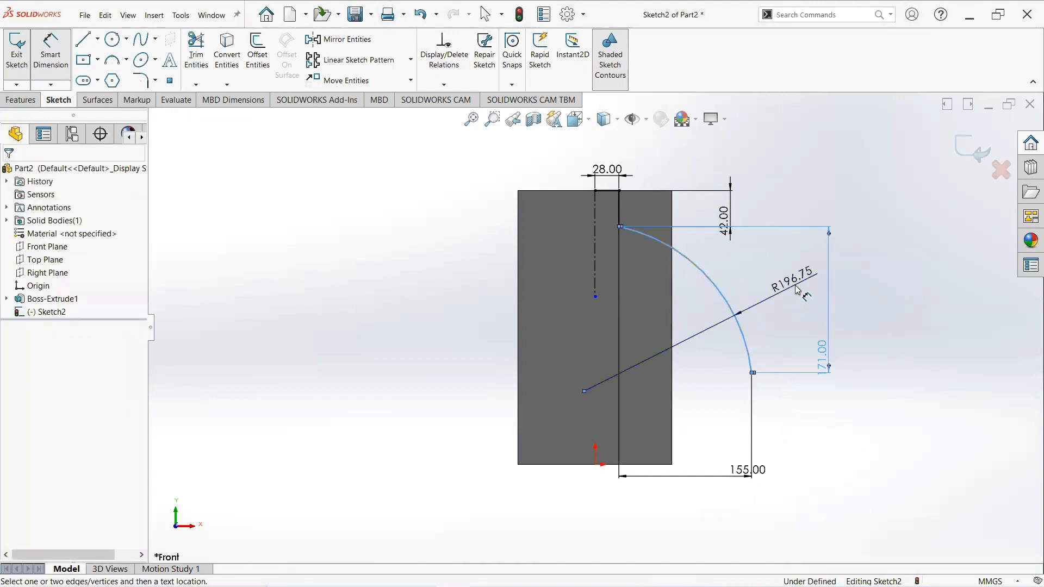
{"action": "left_click", "coordinate": [797, 285]}
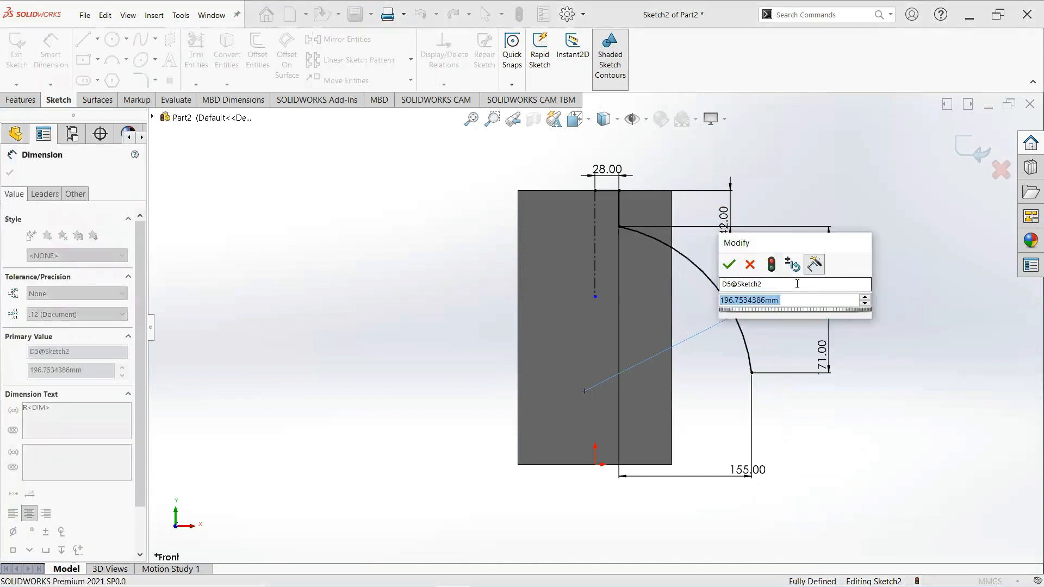
{"action": "type", "text": "180"}
{"action": "key", "text": "Return"}
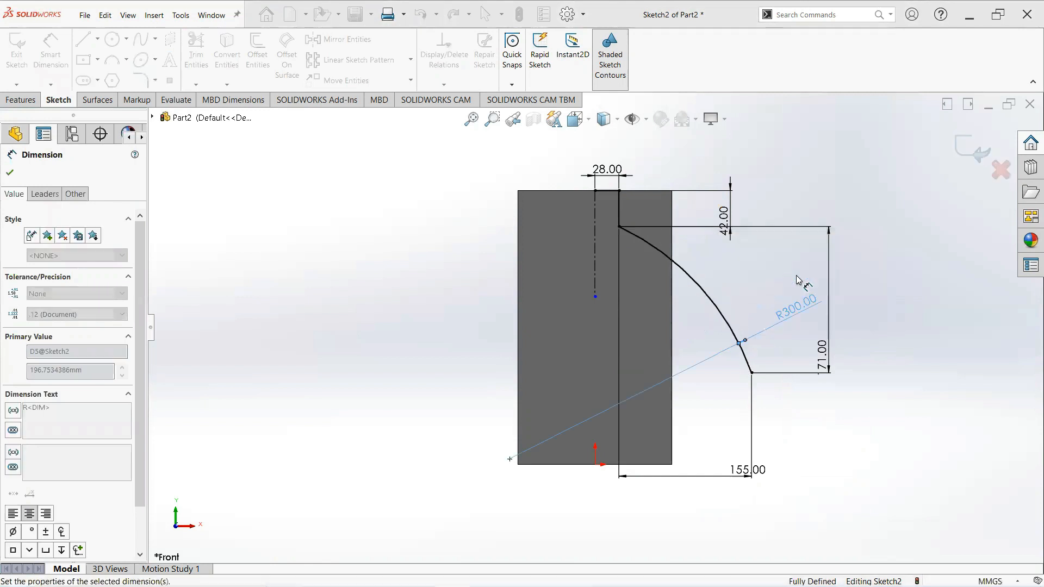
{"action": "left_click", "coordinate": [9, 174]}
Step: Create a Revolved Cut of the open profile around the centerline as a one-direction thin feature 0.7 mm thick
{"action": "middle_click_drag", "start_coordinate": [426, 238], "coordinate": [431, 254]}
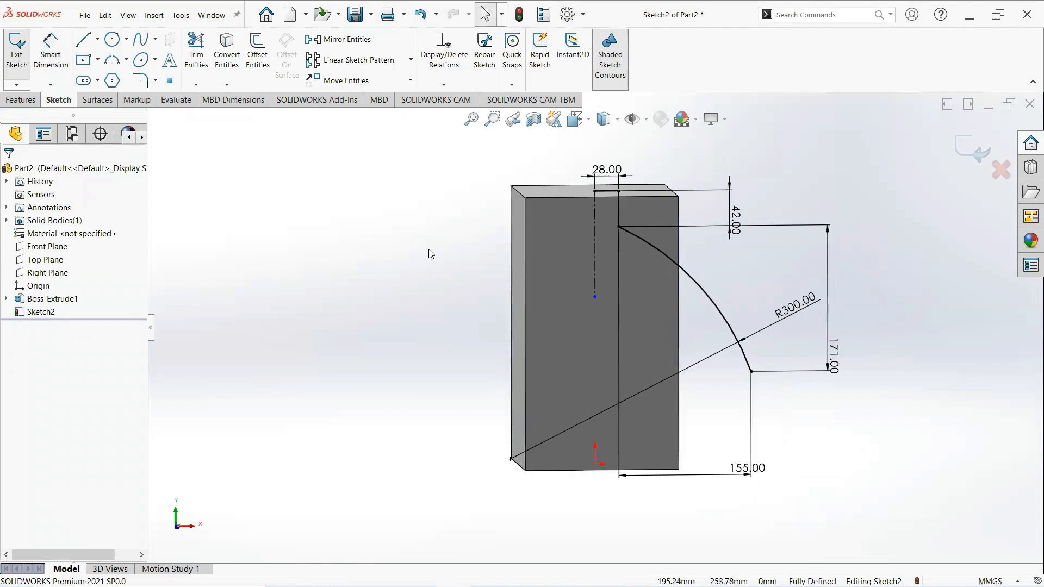
{"action": "left_click", "coordinate": [26, 104]}
{"action": "left_click", "coordinate": [268, 65]}
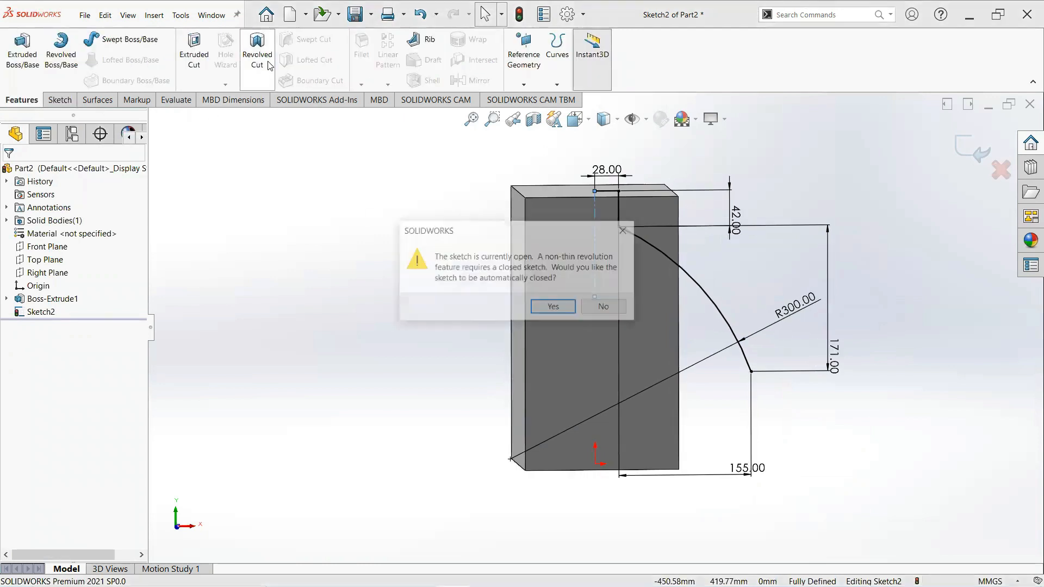
{"action": "left_click", "coordinate": [553, 308]}
{"action": "left_click", "coordinate": [605, 303]}
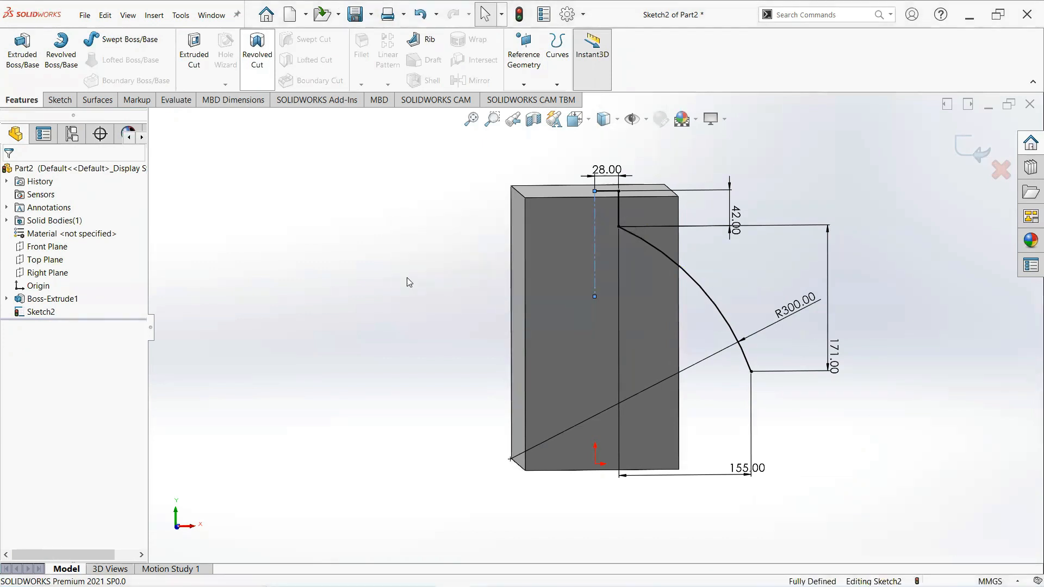
{"action": "middle_click_drag", "start_coordinate": [410, 284], "coordinate": [414, 303]}
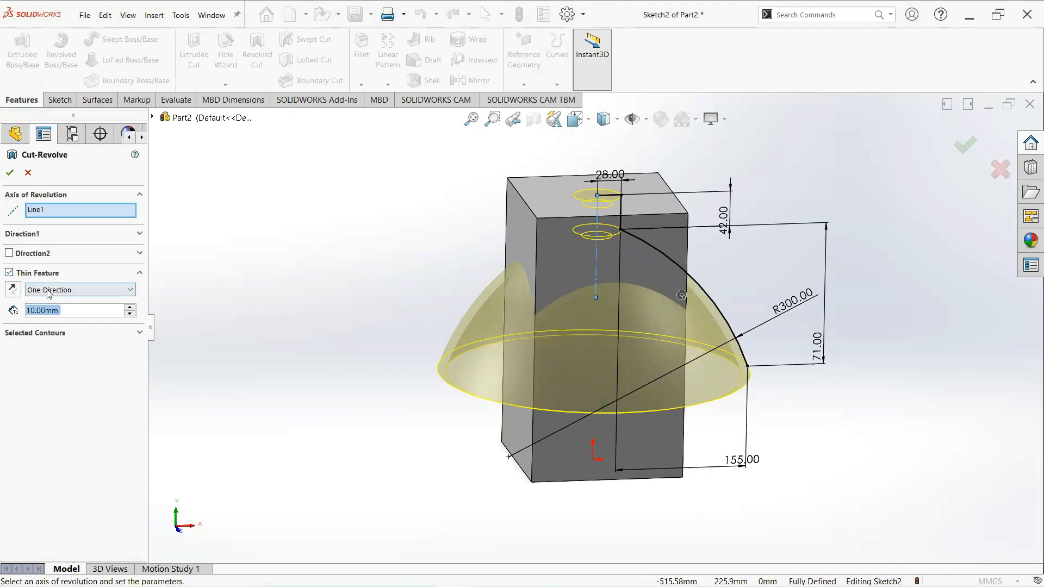
{"action": "type", "text": "0.7"}
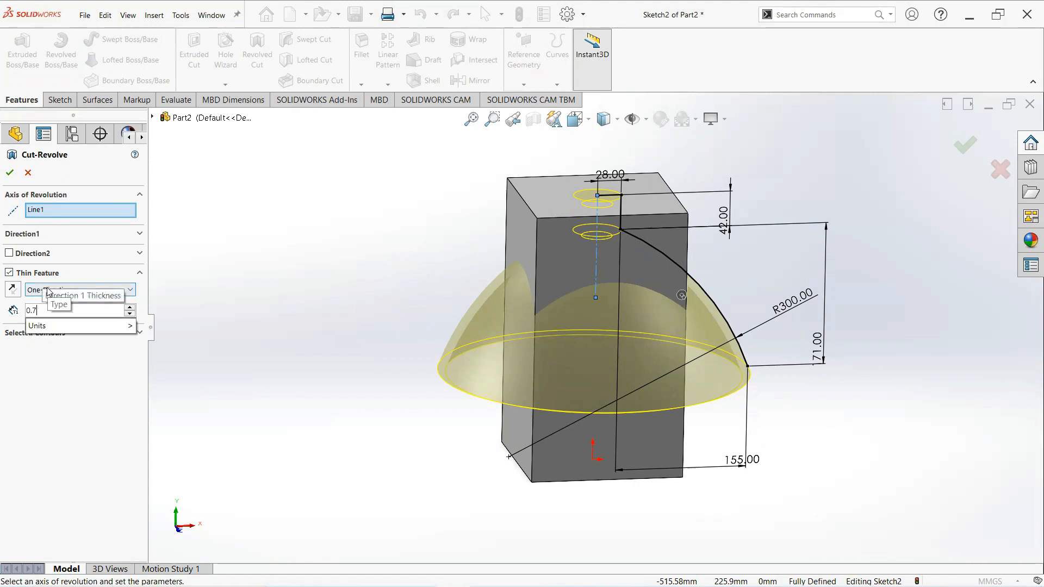
{"action": "key", "text": "Return"}
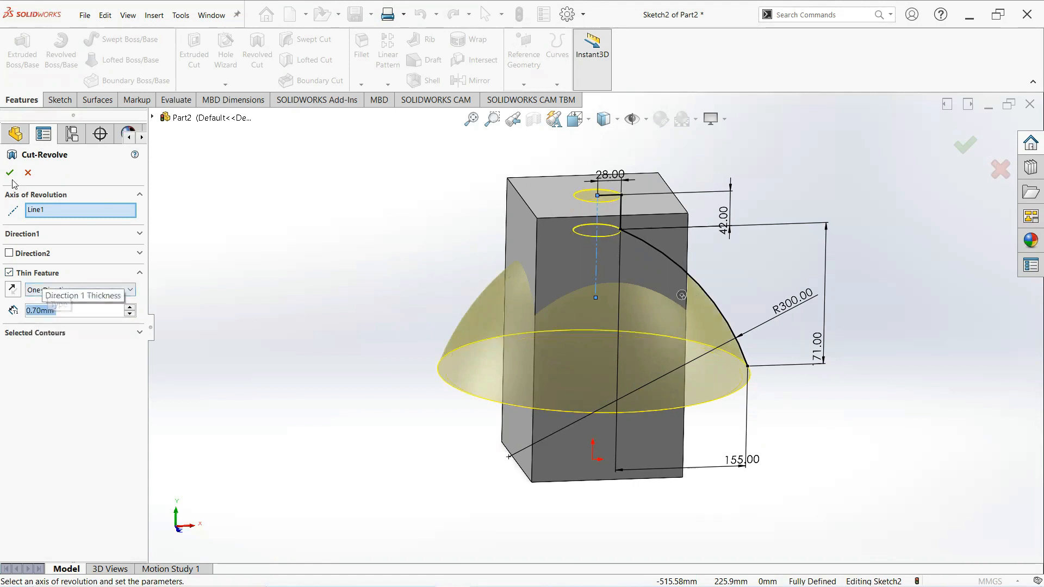
{"action": "left_click", "coordinate": [10, 172]}
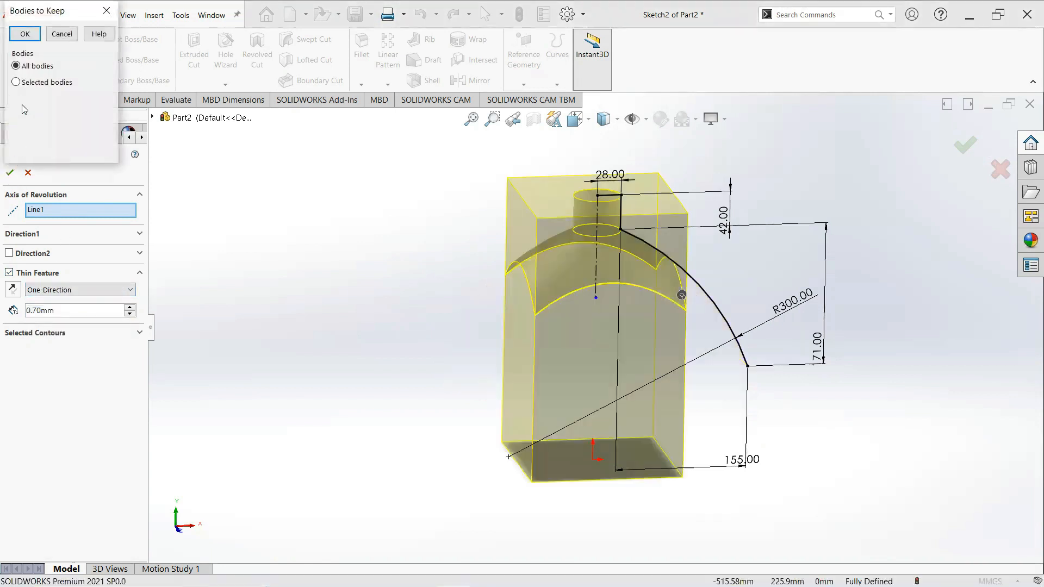
Step: Keep only Body 1, the lower body with the domed shoulder and round neck, from the revolved cut
{"action": "left_click", "coordinate": [15, 83]}
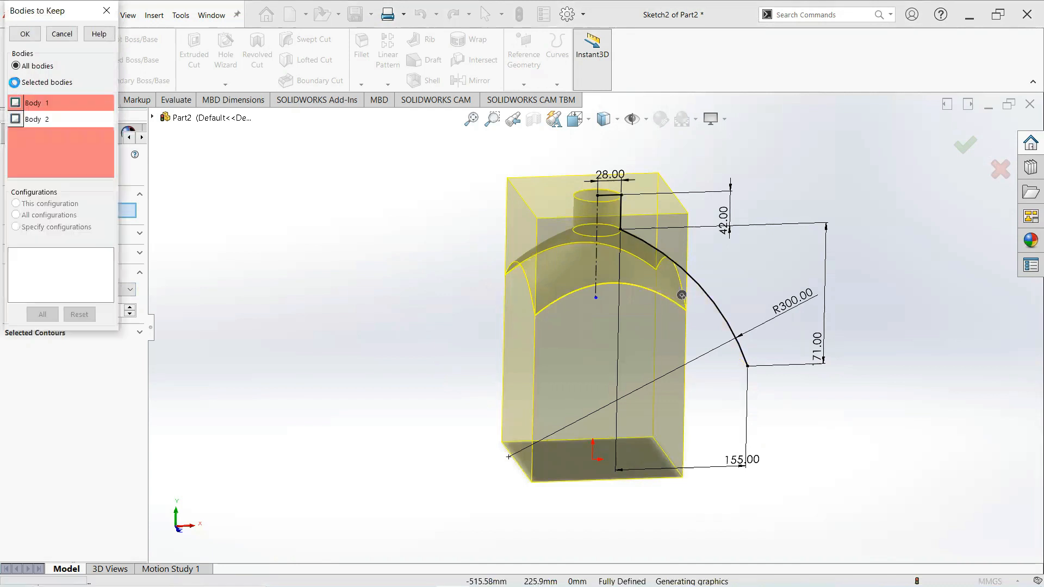
{"action": "left_click", "coordinate": [15, 103]}
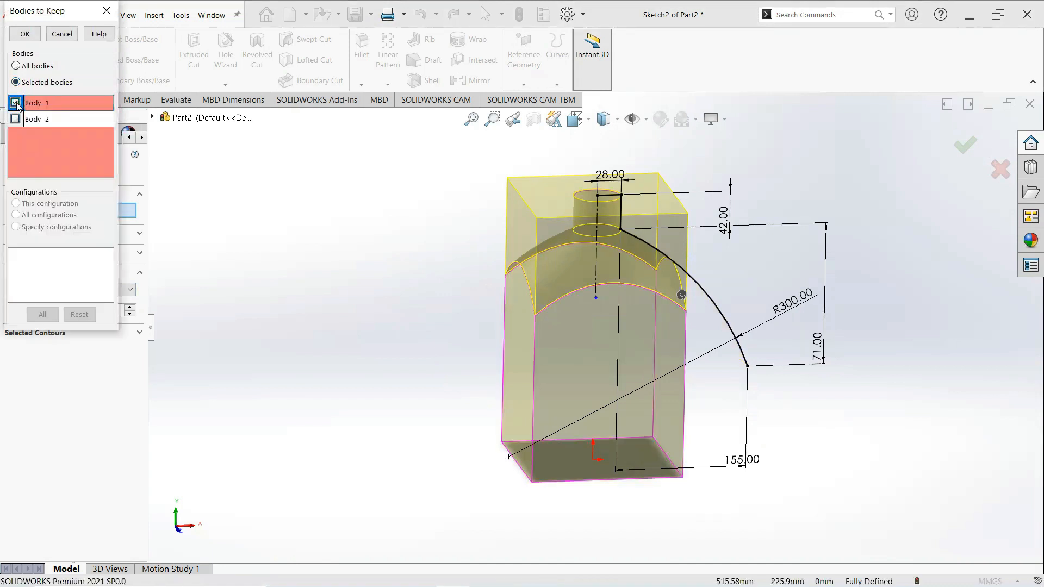
{"action": "left_click", "coordinate": [30, 35]}
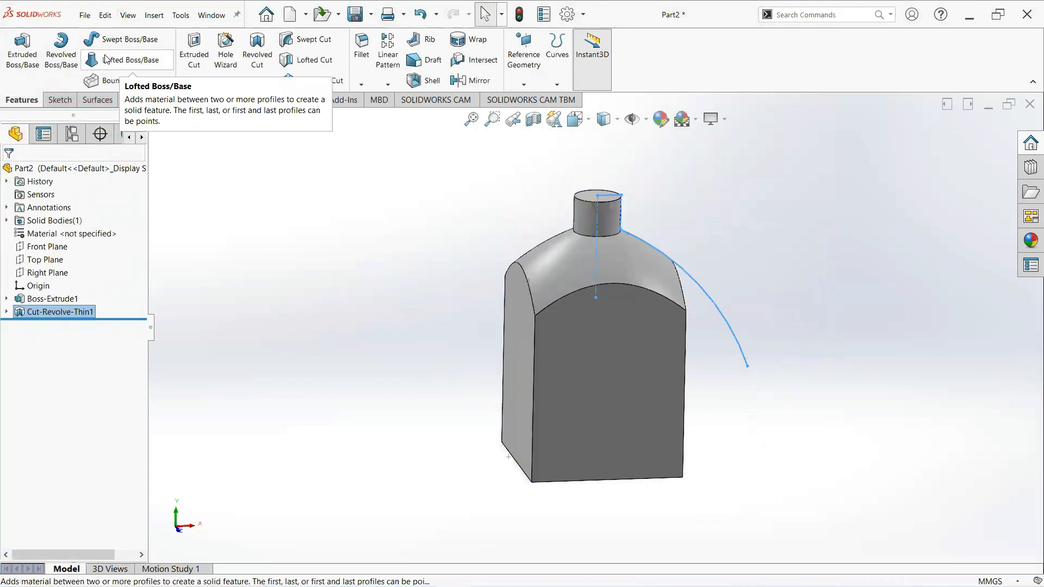
Step: Start a sketch on the Top Plane and draw a diagonal line from the origin to the body's lower-right corner
{"action": "left_click", "coordinate": [401, 321]}
{"action": "middle_click_drag", "start_coordinate": [400, 321], "coordinate": [435, 117]}
{"action": "middle_click_drag", "start_coordinate": [428, 270], "coordinate": [418, 206]}
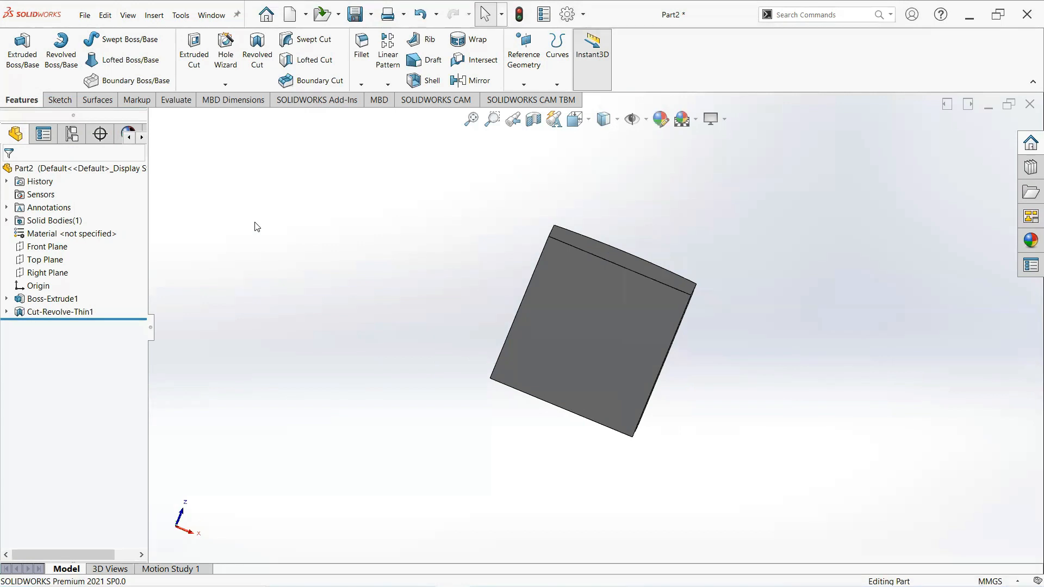
{"action": "middle_click_drag", "start_coordinate": [441, 244], "coordinate": [469, 350]}
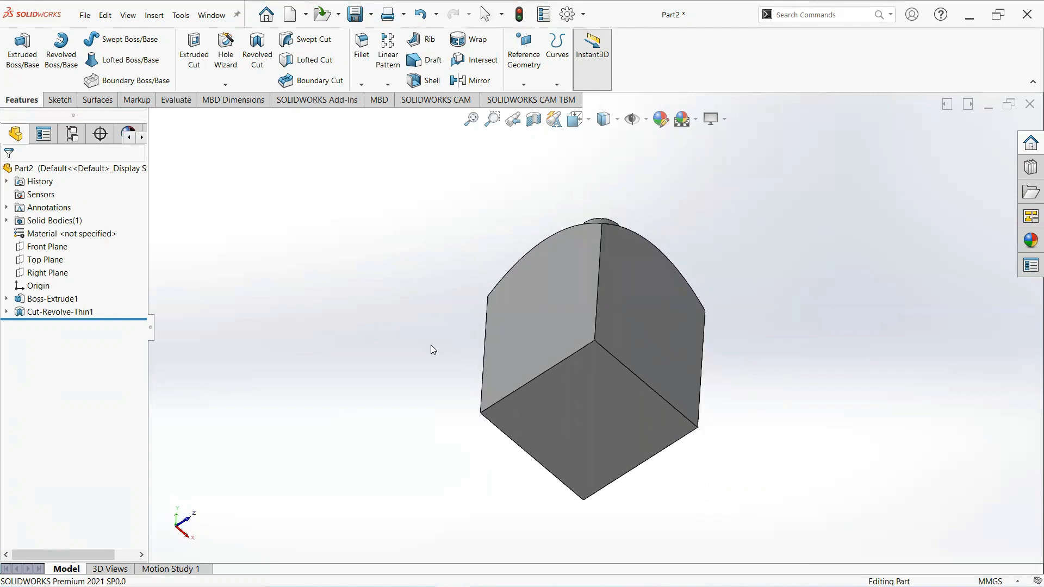
{"action": "left_click", "coordinate": [48, 263]}
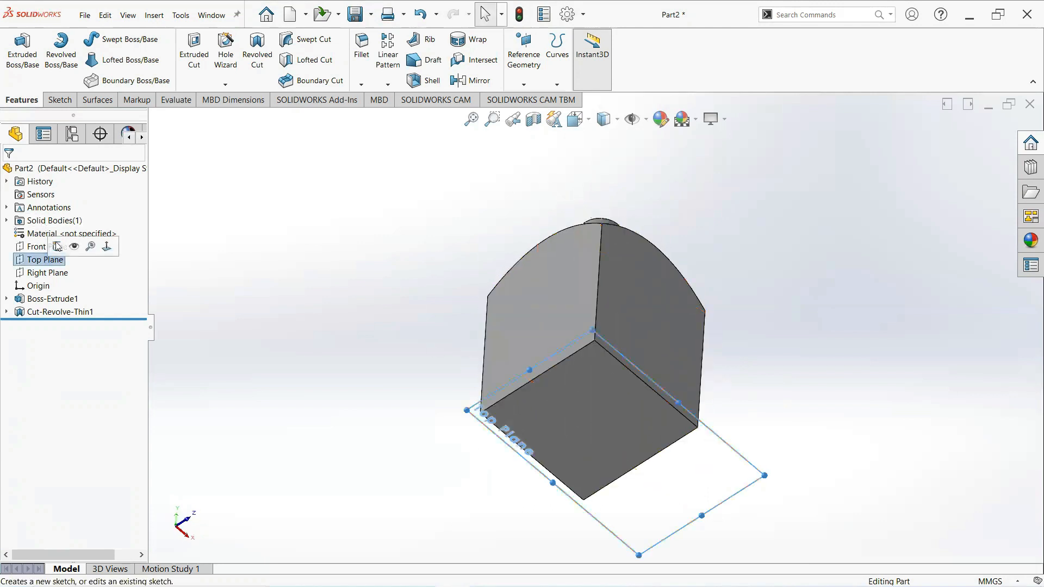
{"action": "left_click", "coordinate": [56, 244]}
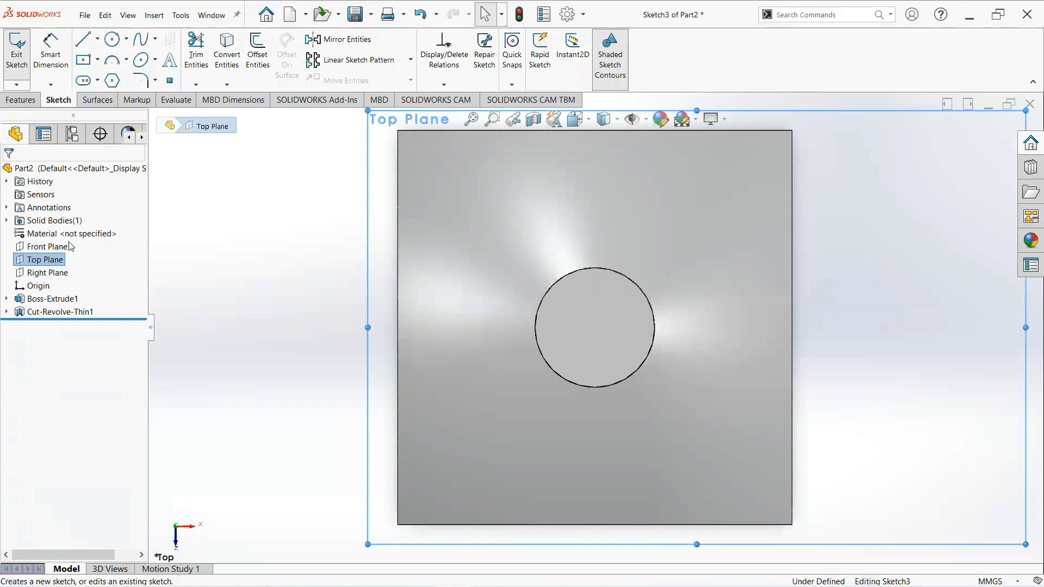
{"action": "left_click", "coordinate": [83, 41]}
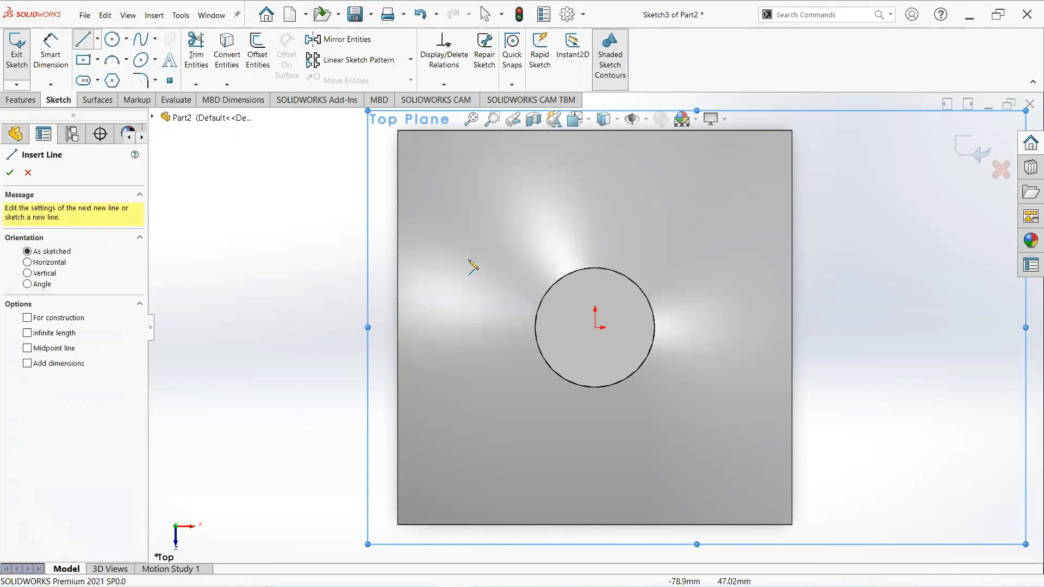
{"action": "left_click", "coordinate": [595, 327]}
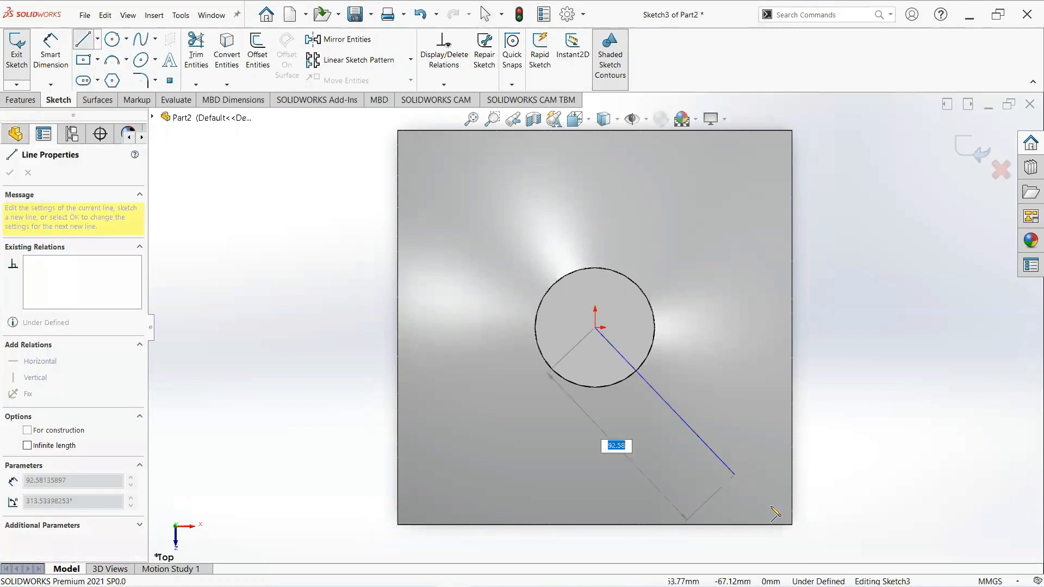
{"action": "left_click", "coordinate": [792, 525]}
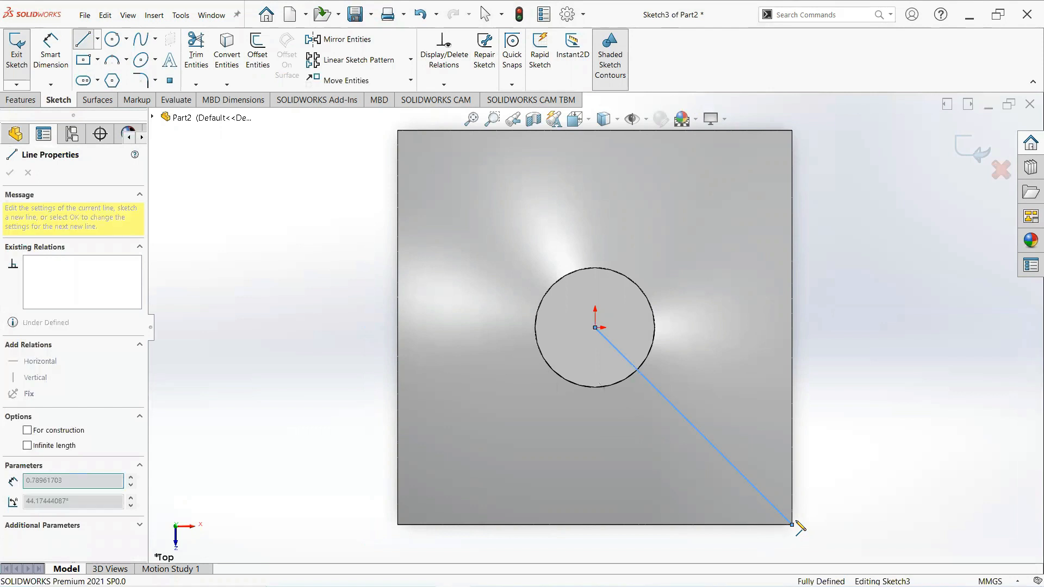
Step: Draw a short line about 18 mm long from the diagonal's corner end, perpendicular to the diagonal, and exit the sketch
{"action": "right_click", "coordinate": [819, 497]}
{"action": "left_click", "coordinate": [860, 443]}
{"action": "mouse_move", "coordinate": [820, 497]}
{"action": "middle_mouse_down"}
{"action": "mouse_move", "coordinate": [822, 433]}
{"action": "mouse_move", "coordinate": [772, 462]}
{"action": "mouse_move", "coordinate": [710, 403]}
{"action": "middle_mouse_up"}
{"action": "scroll", "coordinate": [814, 491], "scroll_direction": "up", "scroll_amount": 4}
{"action": "left_click", "coordinate": [25, 100]}
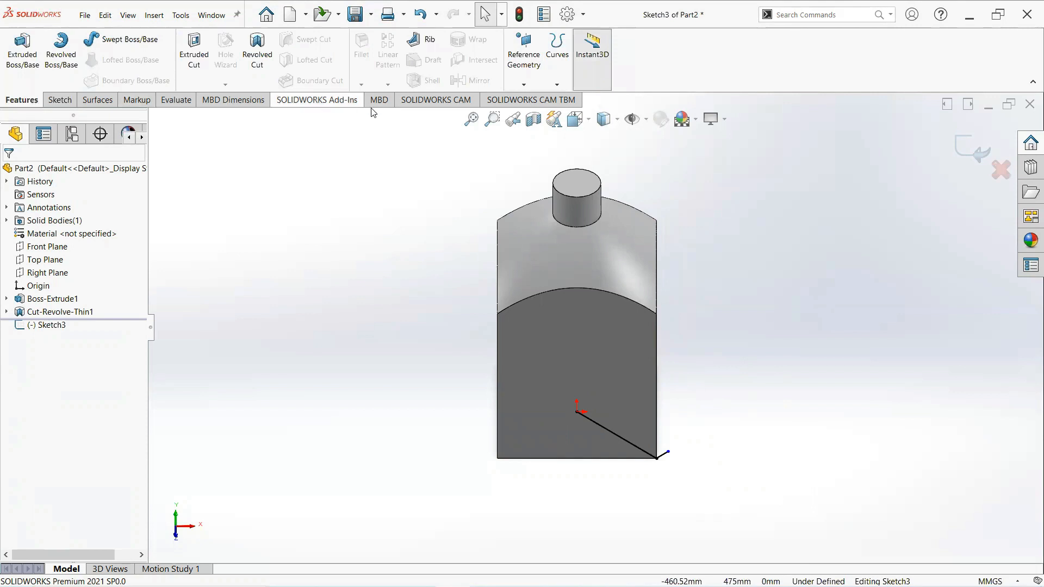
{"action": "left_click", "coordinate": [973, 148]}
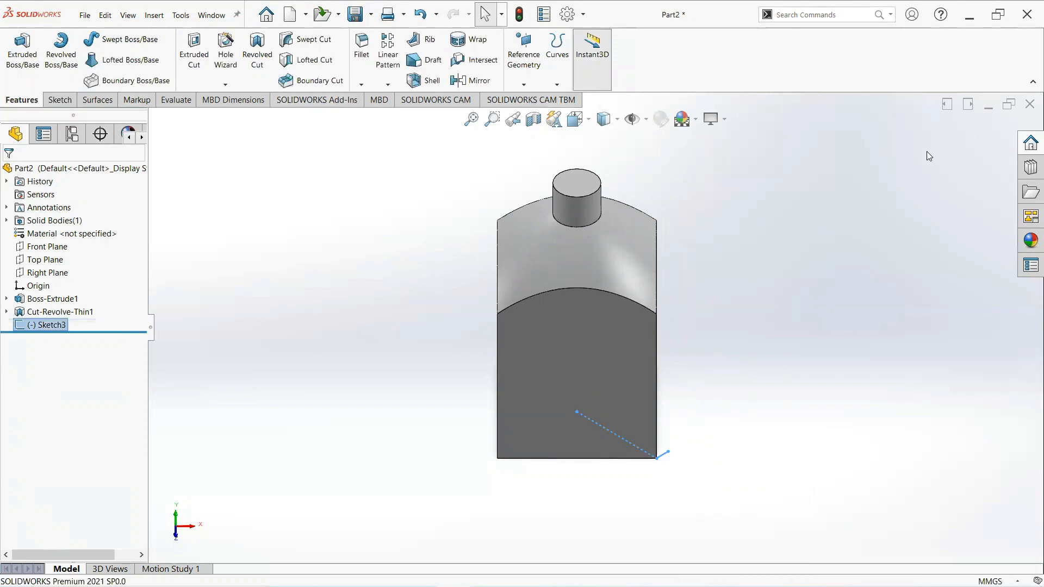
Step: Create a reference plane perpendicular to the short sketch line and coincident with the body's bottom corner vertex
{"action": "left_click", "coordinate": [525, 84]}
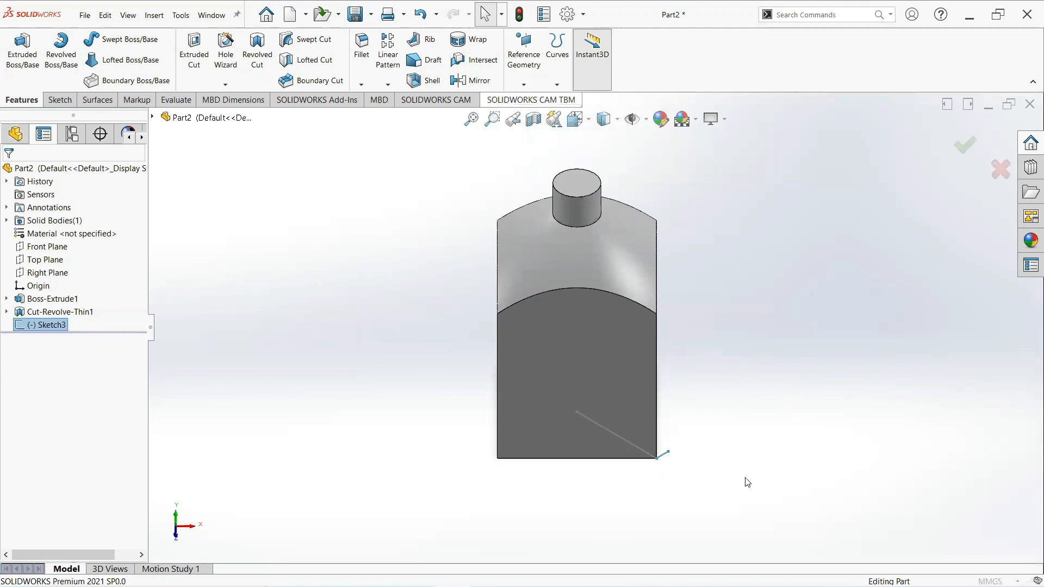
{"action": "left_click", "coordinate": [664, 457]}
{"action": "scroll", "coordinate": [674, 456], "scroll_direction": "down", "scroll_amount": 5}
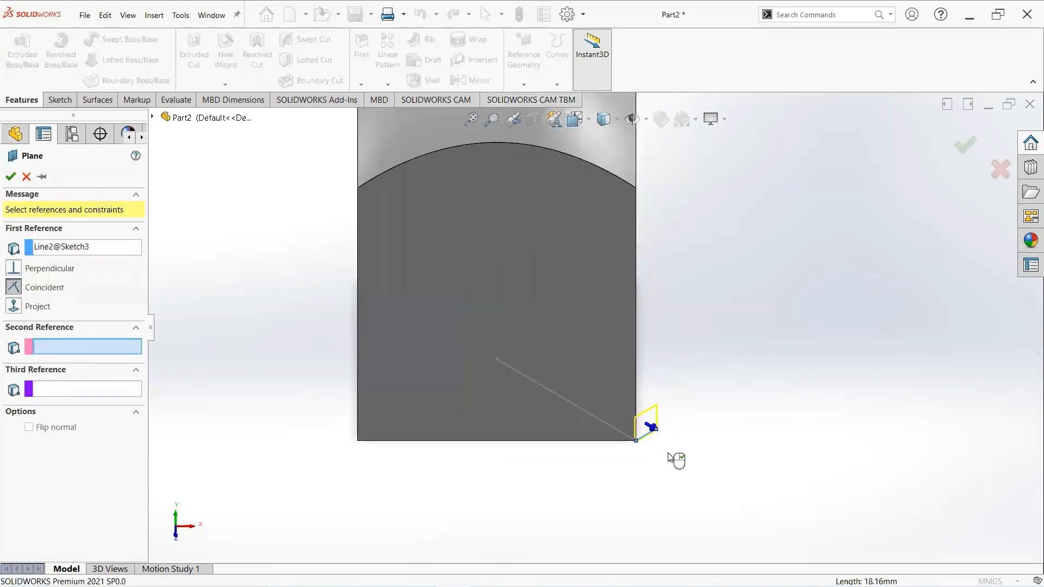
{"action": "left_click", "coordinate": [628, 434]}
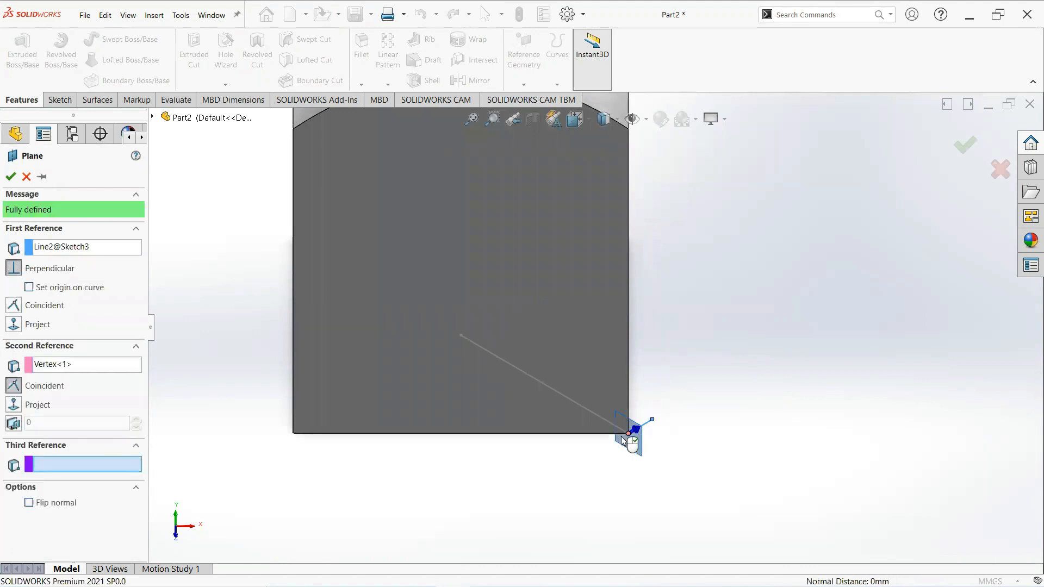
{"action": "left_click", "coordinate": [10, 176]}
Step: Start a sketch on the new corner plane and flip the view normal to its opposite side
{"action": "middle_click_drag", "start_coordinate": [523, 444], "coordinate": [3, 332]}
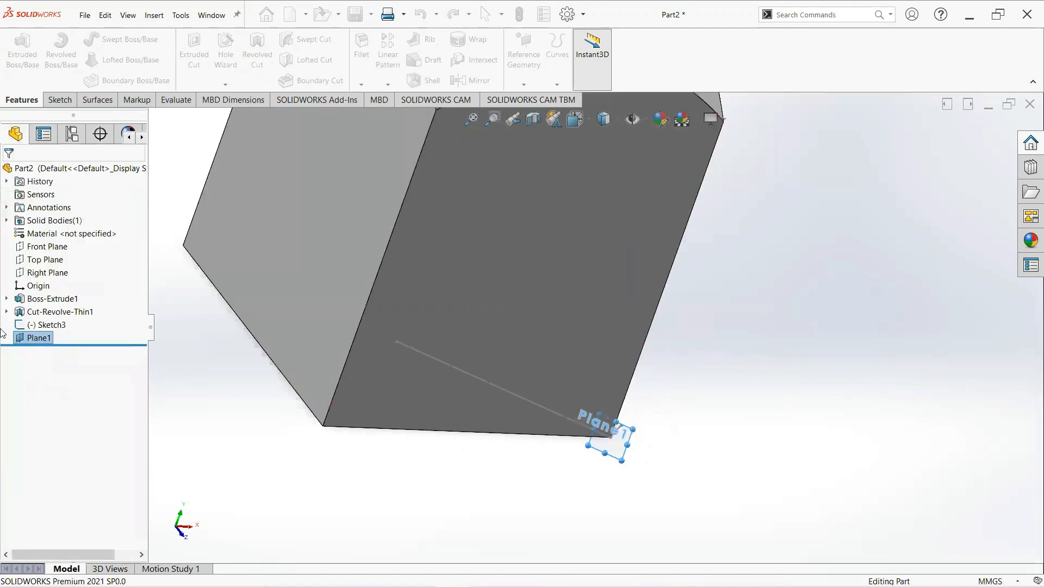
{"action": "right_click", "coordinate": [42, 339]}
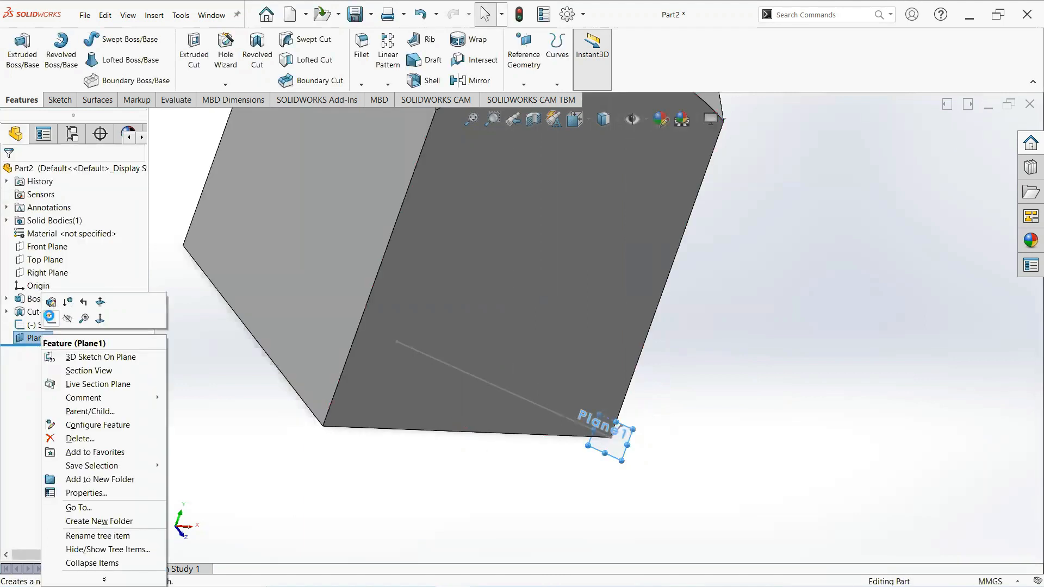
{"action": "left_click", "coordinate": [49, 316]}
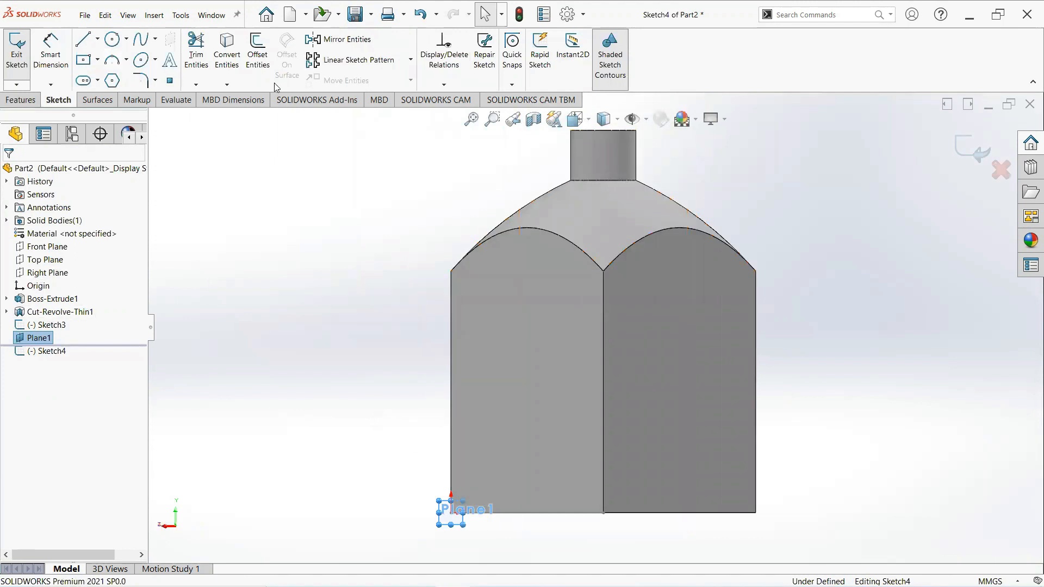
{"action": "scroll", "coordinate": [468, 474], "scroll_direction": "up", "scroll_amount": 2}
{"action": "scroll", "coordinate": [492, 482], "scroll_direction": "down", "scroll_amount": 2}
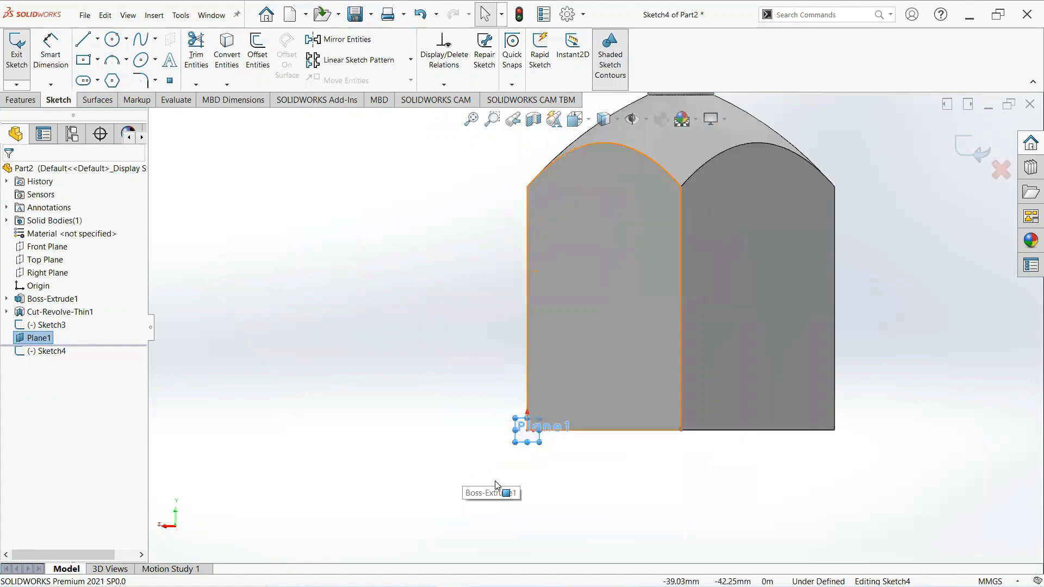
{"action": "right_click", "coordinate": [39, 338]}
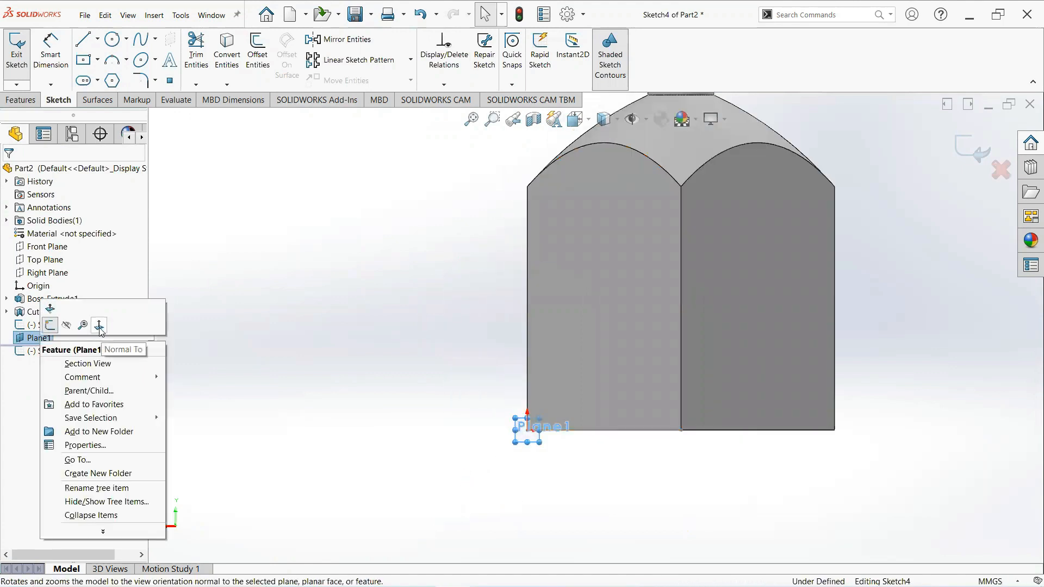
{"action": "left_click", "coordinate": [99, 326]}
{"action": "scroll", "coordinate": [738, 487], "scroll_direction": "down", "scroll_amount": 1}
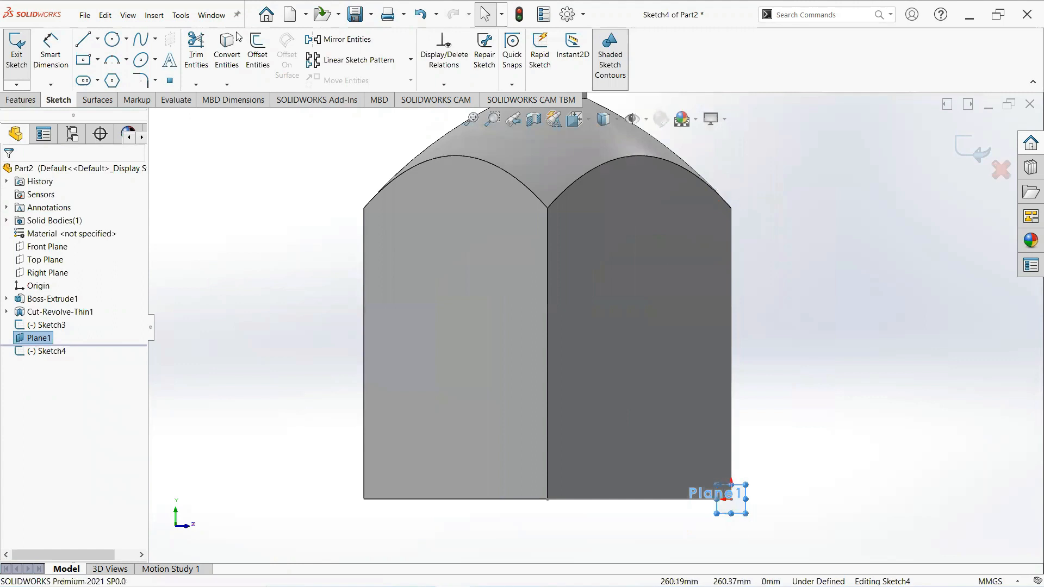
Step: Draw a horizontal centerline about 33 mm long from the origin along the bottom edge and a vertical centerline about 93 mm up from its end
{"action": "left_click", "coordinate": [96, 40]}
{"action": "left_click", "coordinate": [102, 70]}
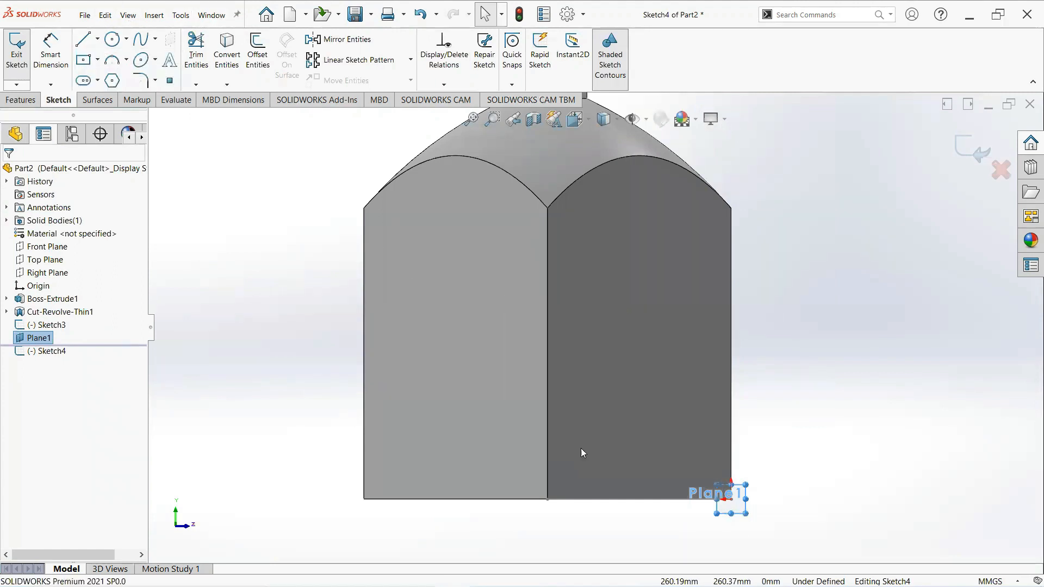
{"action": "scroll", "coordinate": [679, 521], "scroll_direction": "down", "scroll_amount": 1}
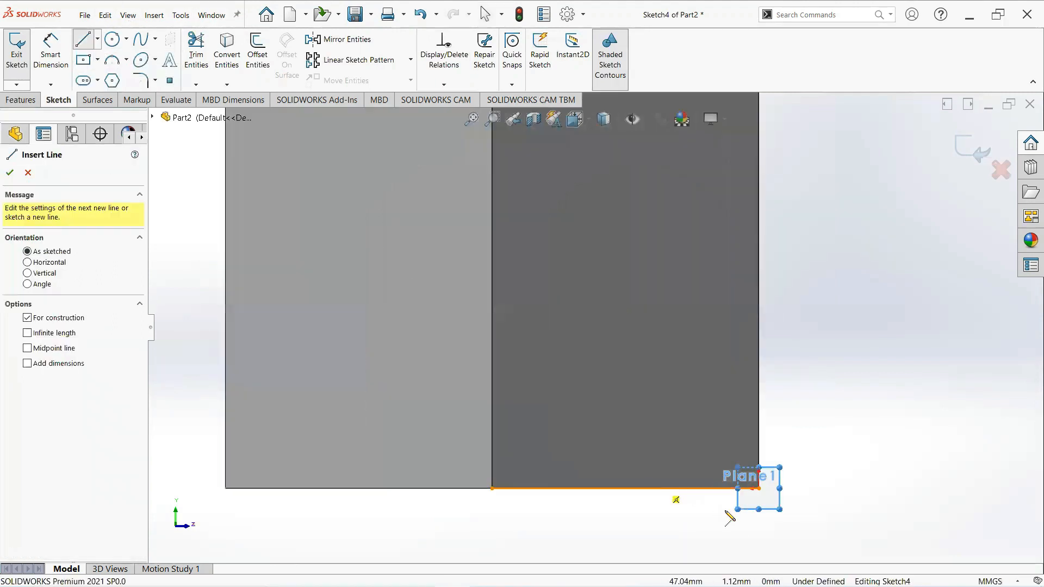
{"action": "left_click", "coordinate": [759, 489]}
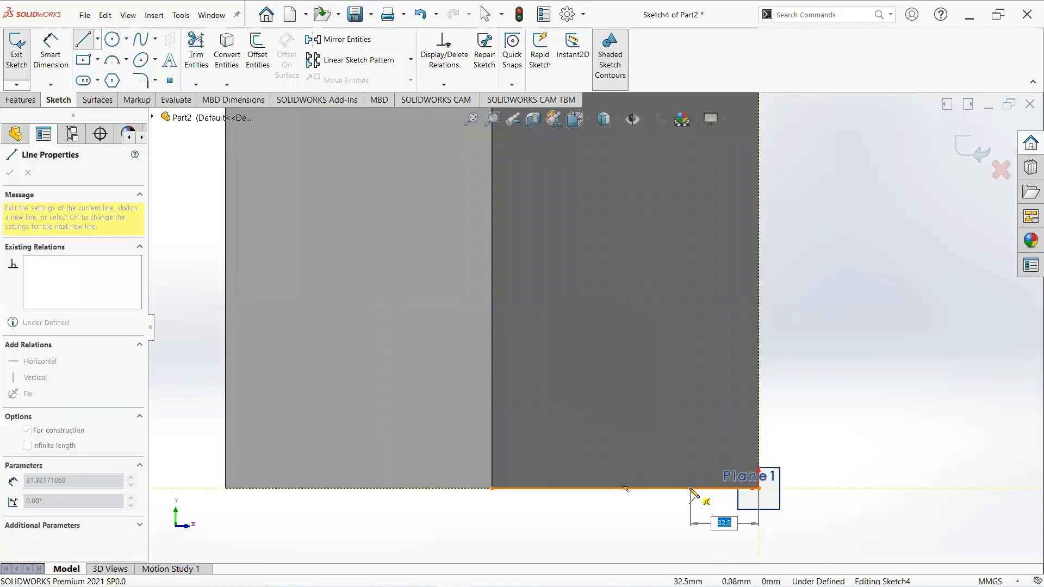
{"action": "left_click", "coordinate": [689, 488]}
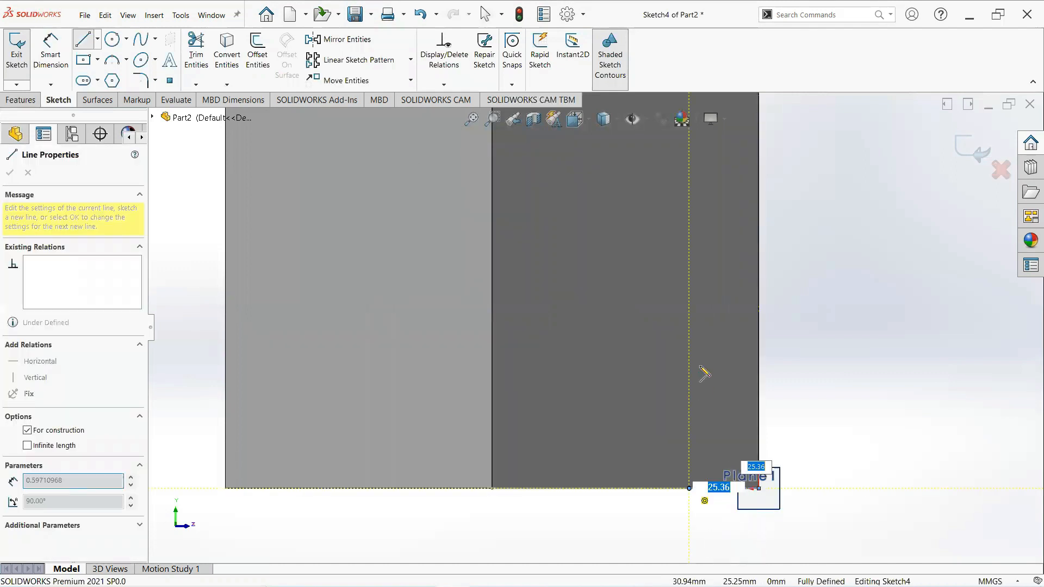
{"action": "left_click", "coordinate": [688, 294]}
{"action": "right_click", "coordinate": [689, 297]}
{"action": "left_click", "coordinate": [701, 303]}
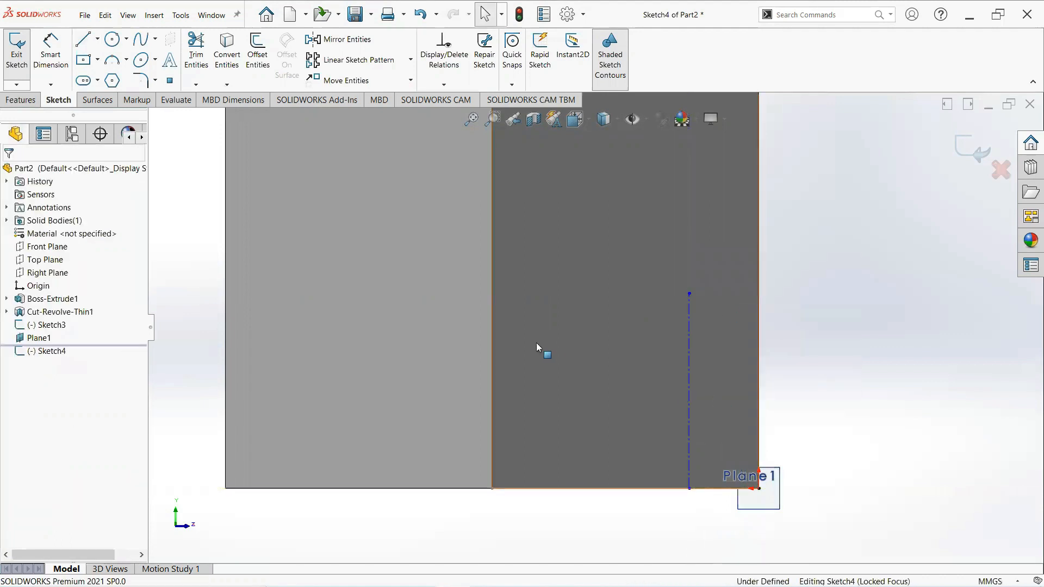
Step: Dimension the horizontal centerline's length to 37 mm
{"action": "left_click", "coordinate": [53, 66]}
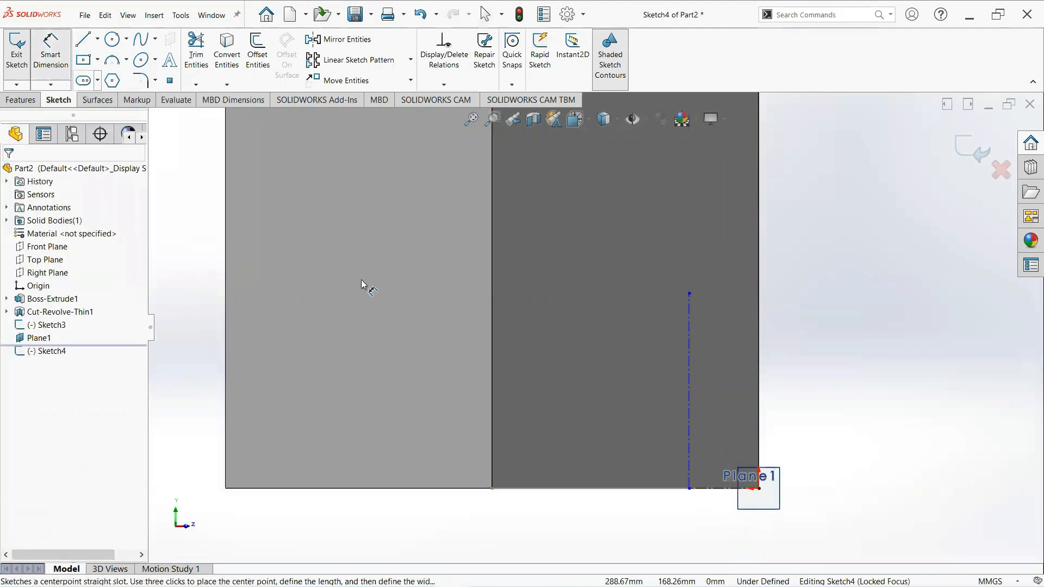
{"action": "left_click", "coordinate": [708, 492]}
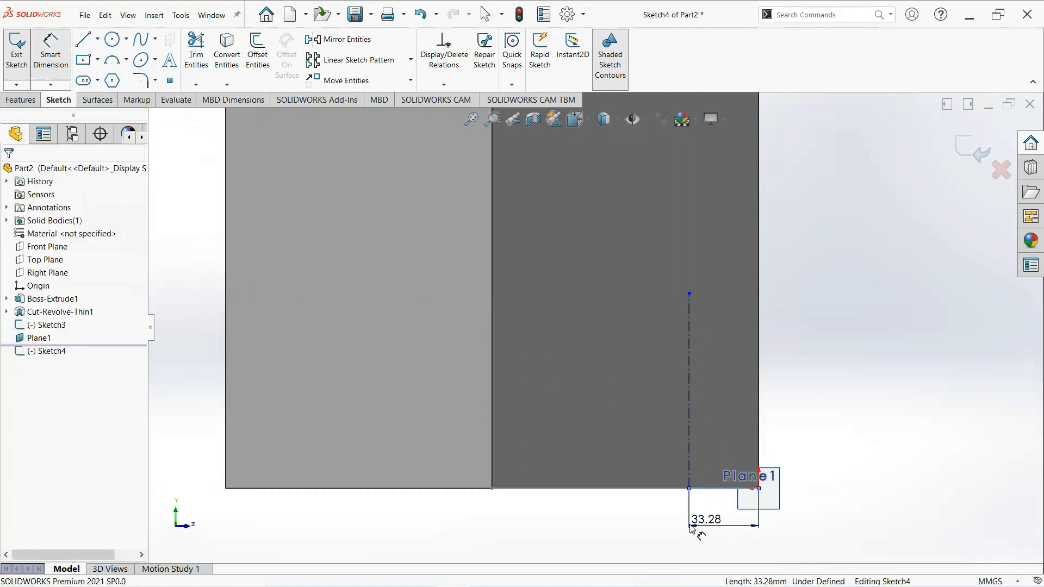
{"action": "left_click", "coordinate": [691, 527]}
{"action": "type", "text": "37"}
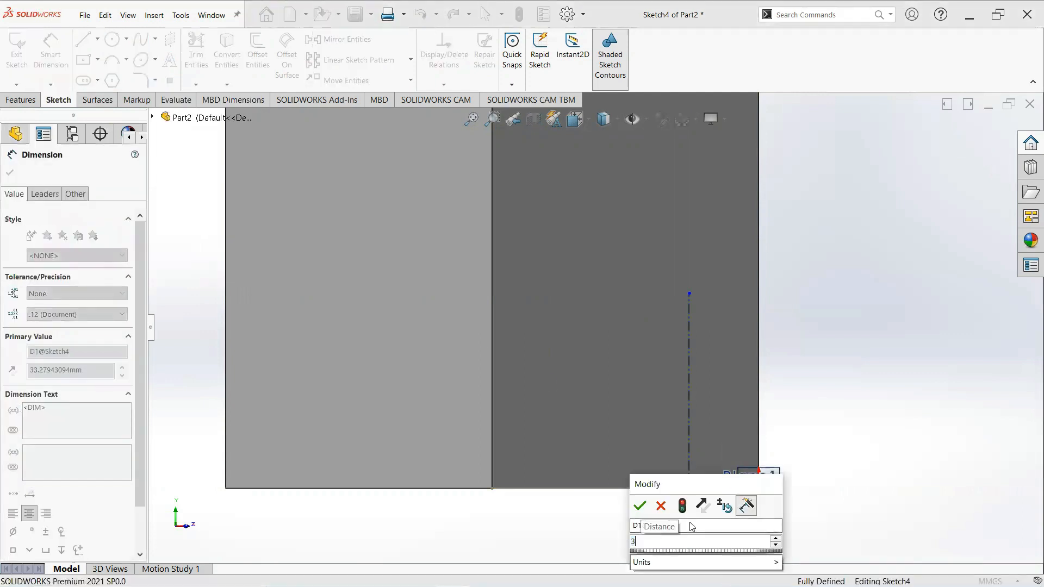
{"action": "key", "text": "Return"}
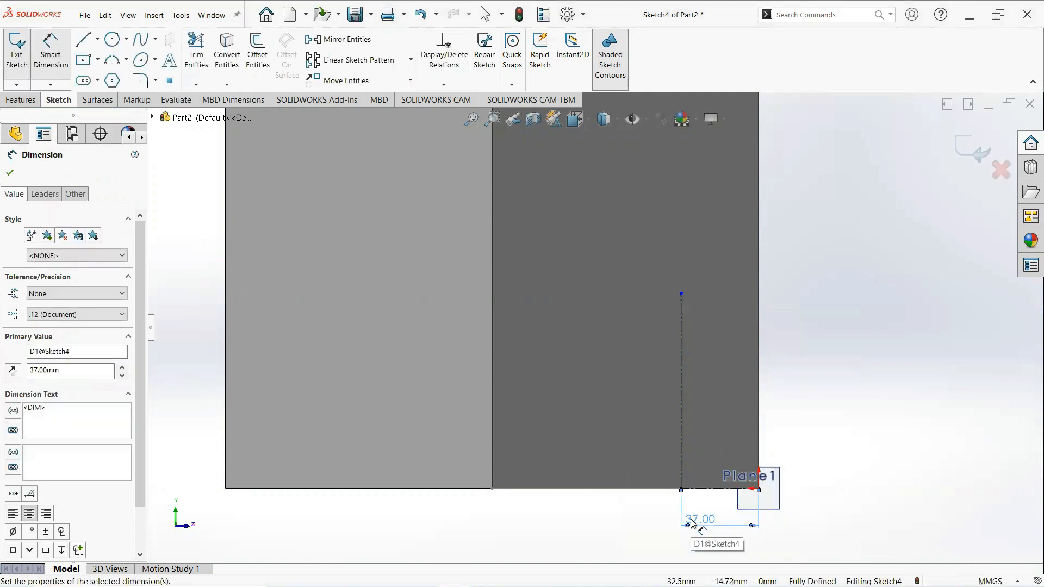
Step: Dimension the vertical centerline's length to 104 mm
{"action": "left_click", "coordinate": [681, 436]}
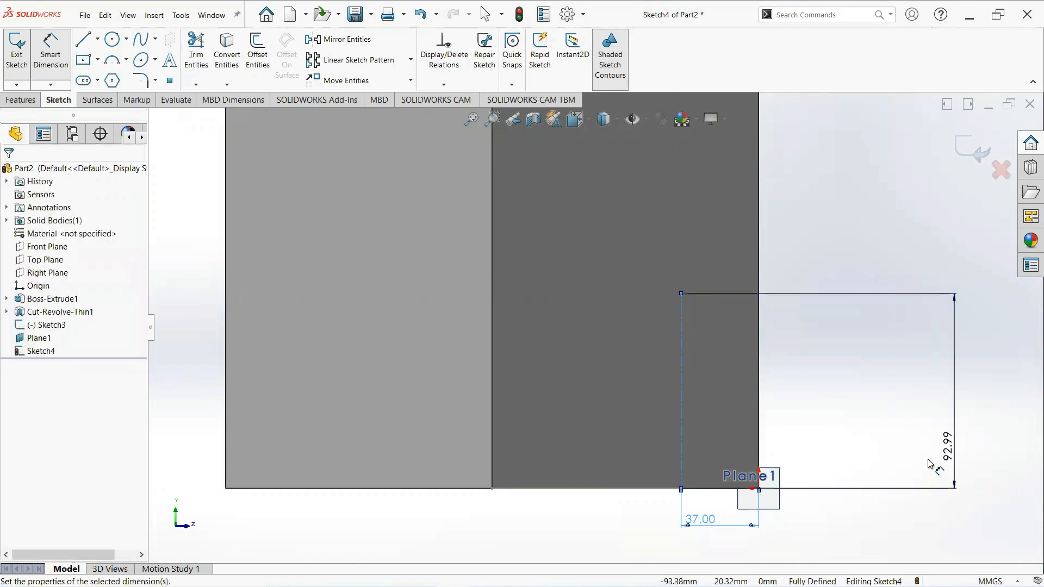
{"action": "left_click", "coordinate": [929, 465]}
{"action": "type", "text": "104"}
{"action": "key", "text": "Return"}
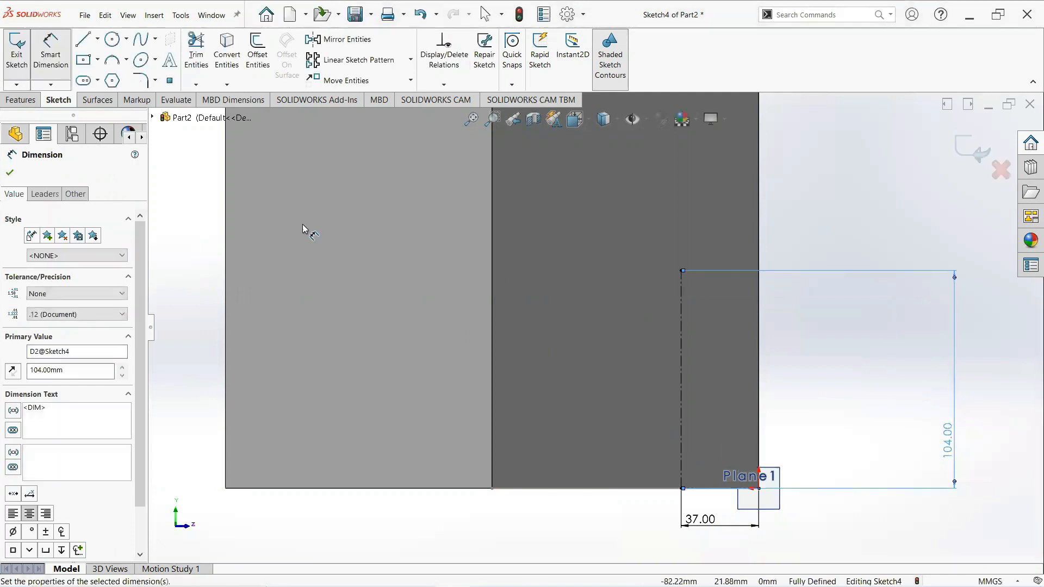
{"action": "left_click", "coordinate": [16, 173]}
Step: Draw a vertical centerpoint straight slot centred on the vertical centerline's upper end, about 170 mm between arc centres and 31 mm wide
{"action": "scroll", "coordinate": [563, 248], "scroll_direction": "down", "scroll_amount": 3}
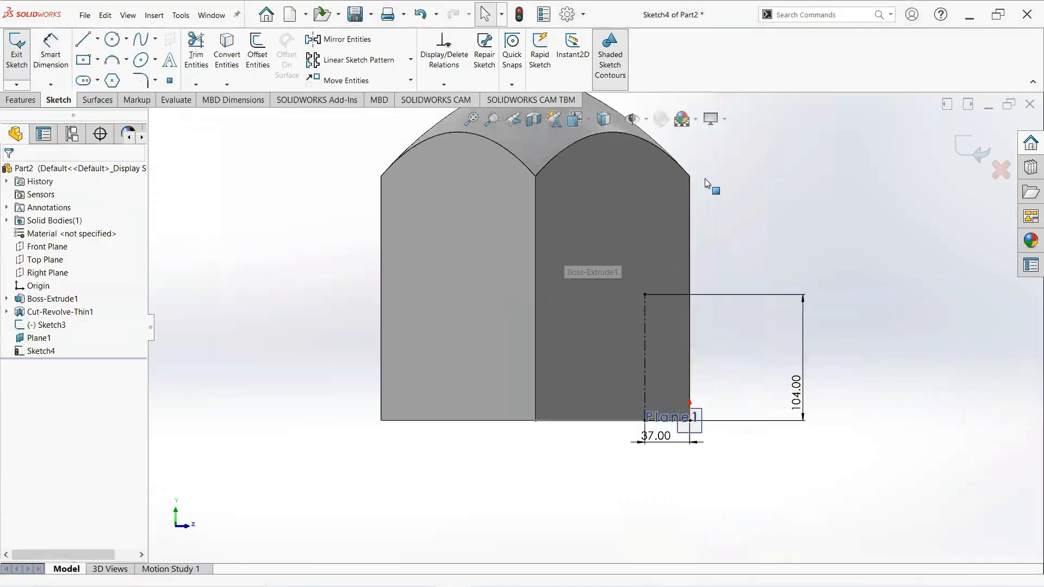
{"action": "left_click", "coordinate": [98, 80]}
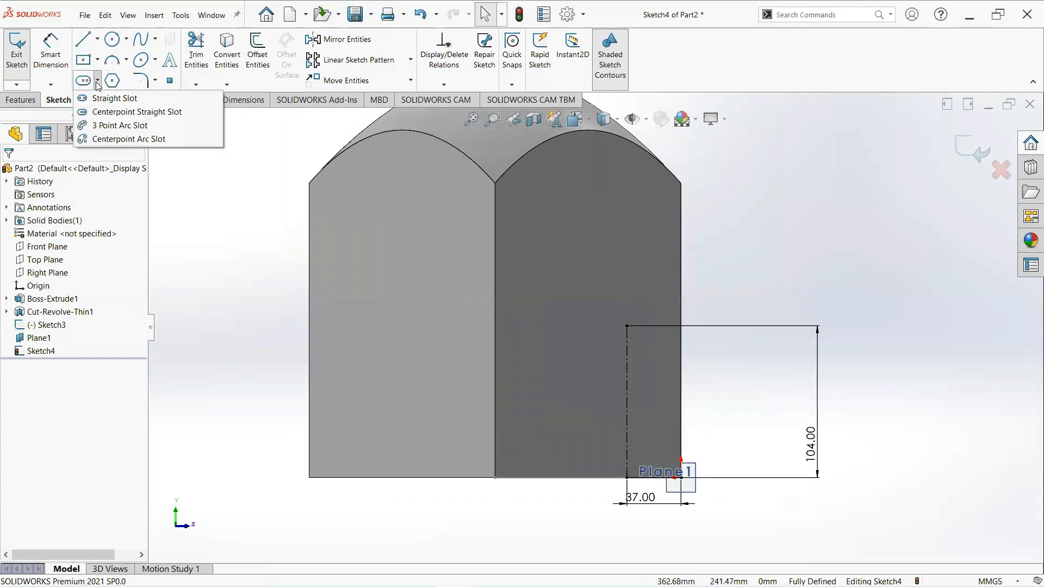
{"action": "left_click", "coordinate": [121, 112]}
{"action": "left_click", "coordinate": [626, 326]}
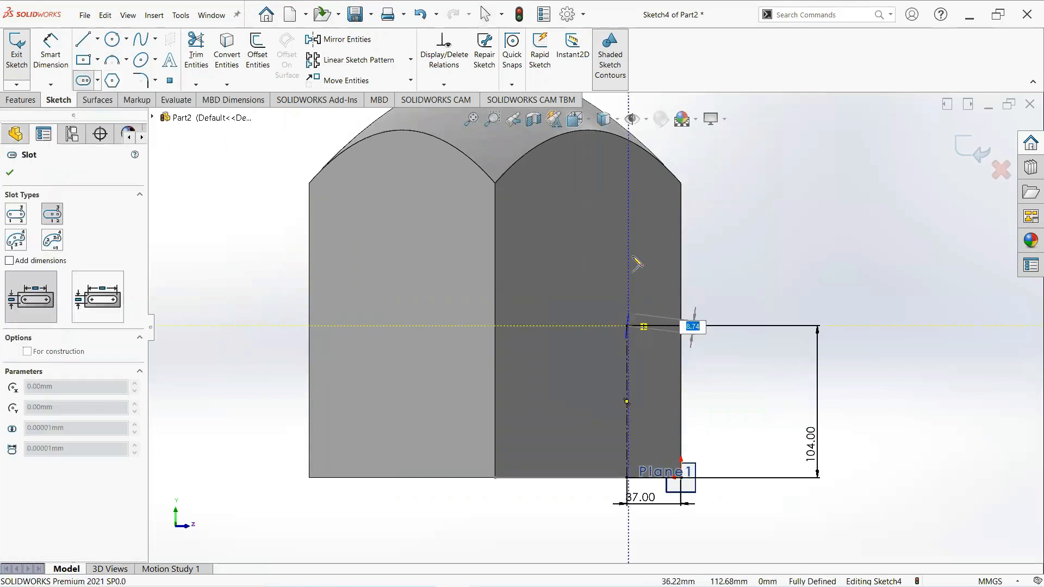
{"action": "left_click", "coordinate": [627, 203]}
{"action": "left_click", "coordinate": [652, 198]}
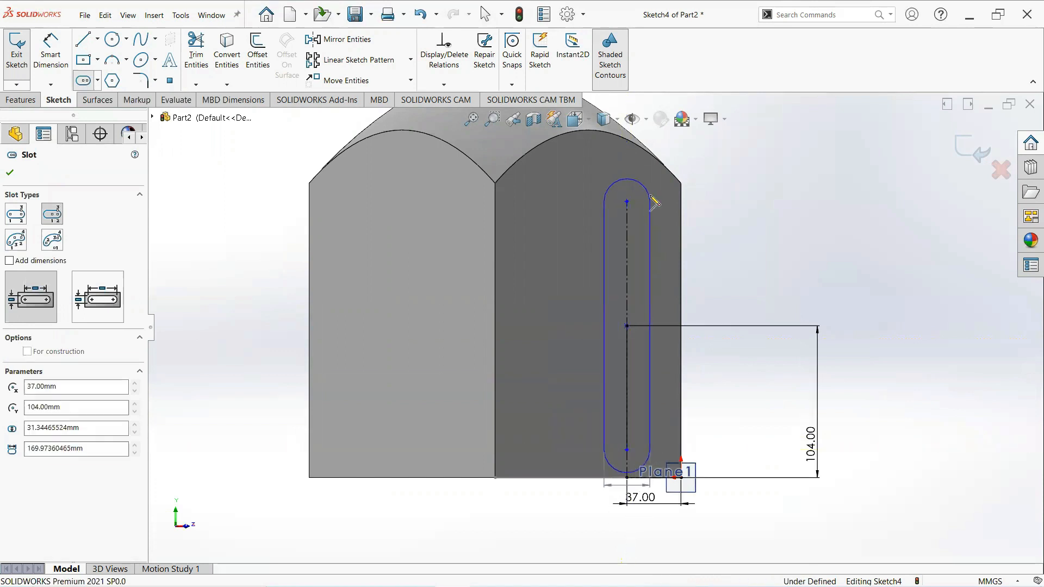
{"action": "right_click", "coordinate": [653, 200]}
{"action": "left_click", "coordinate": [694, 207]}
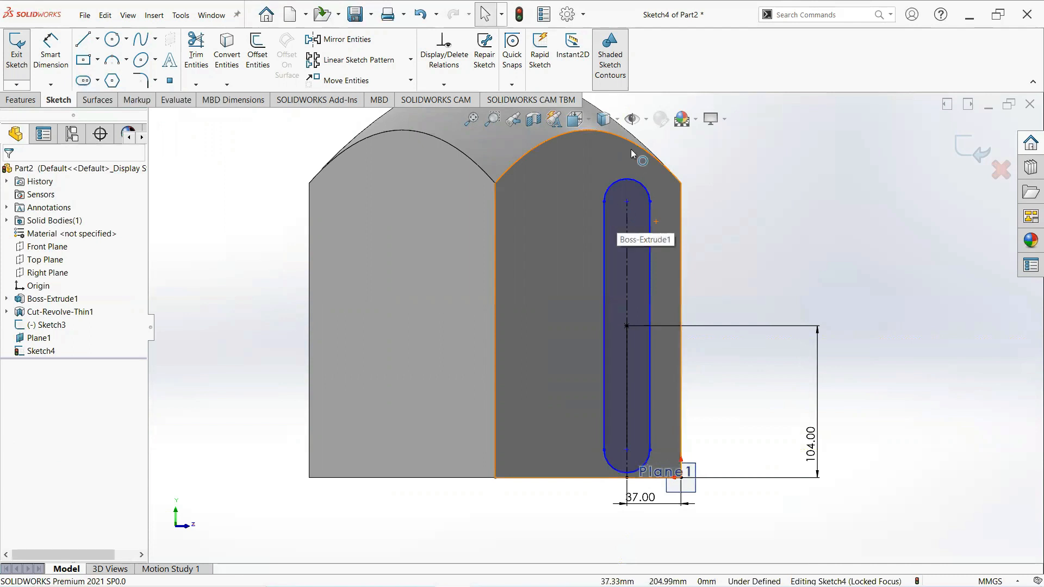
Step: Dimension the slot's centre-to-centre length to 75 mm
{"action": "left_click", "coordinate": [62, 64]}
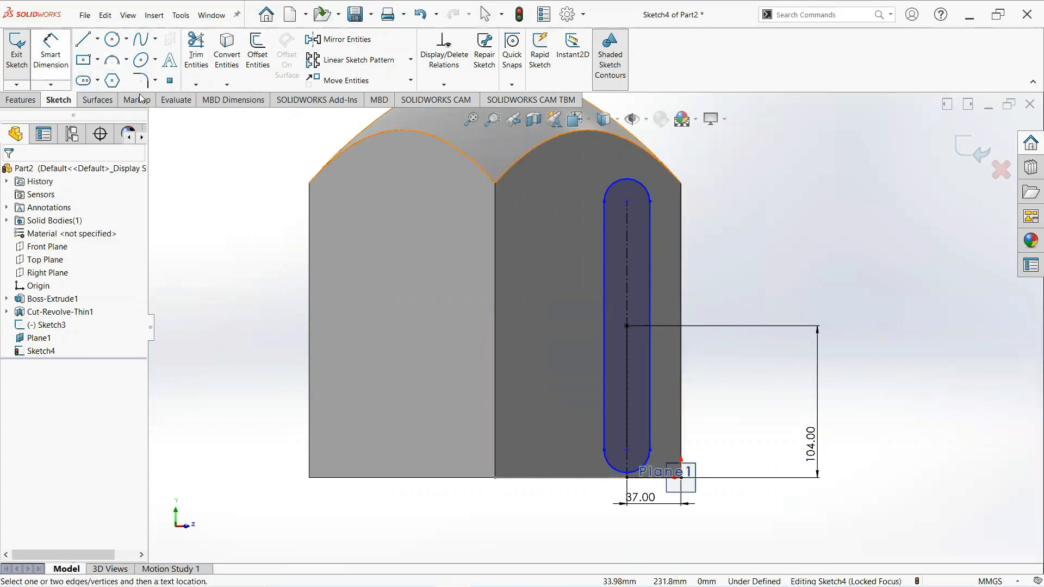
{"action": "left_click", "coordinate": [651, 293]}
{"action": "left_click", "coordinate": [843, 329]}
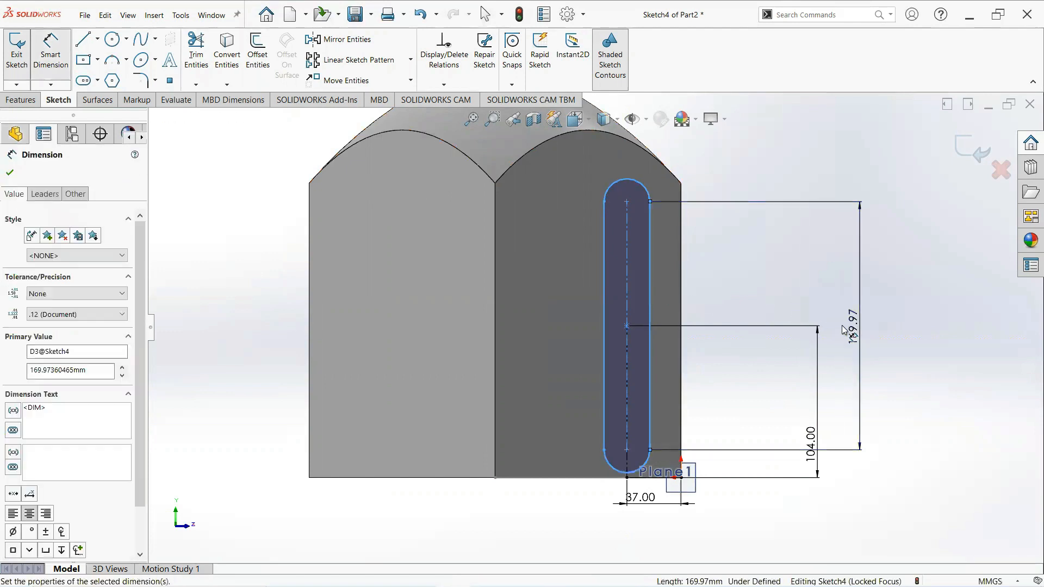
{"action": "type", "text": "75"}
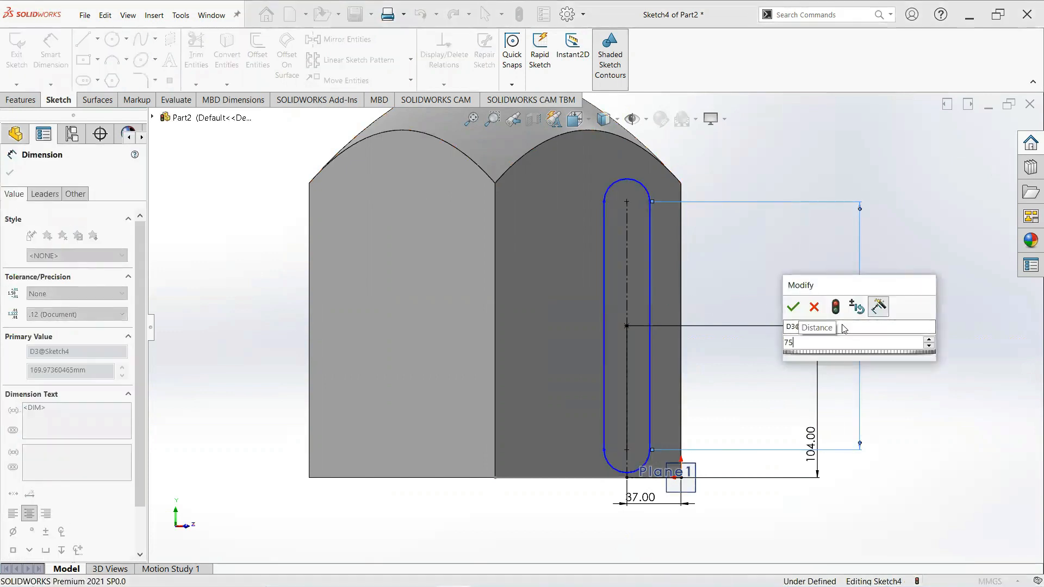
{"action": "key", "text": "Return"}
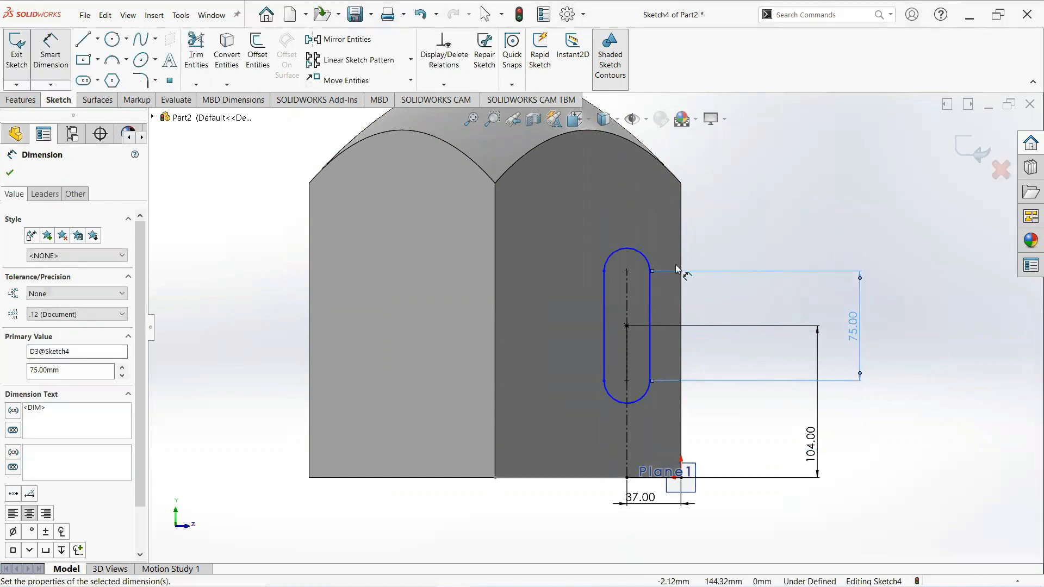
Step: Dimension the slot's end arc radius to 25 mm
{"action": "left_click", "coordinate": [639, 258]}
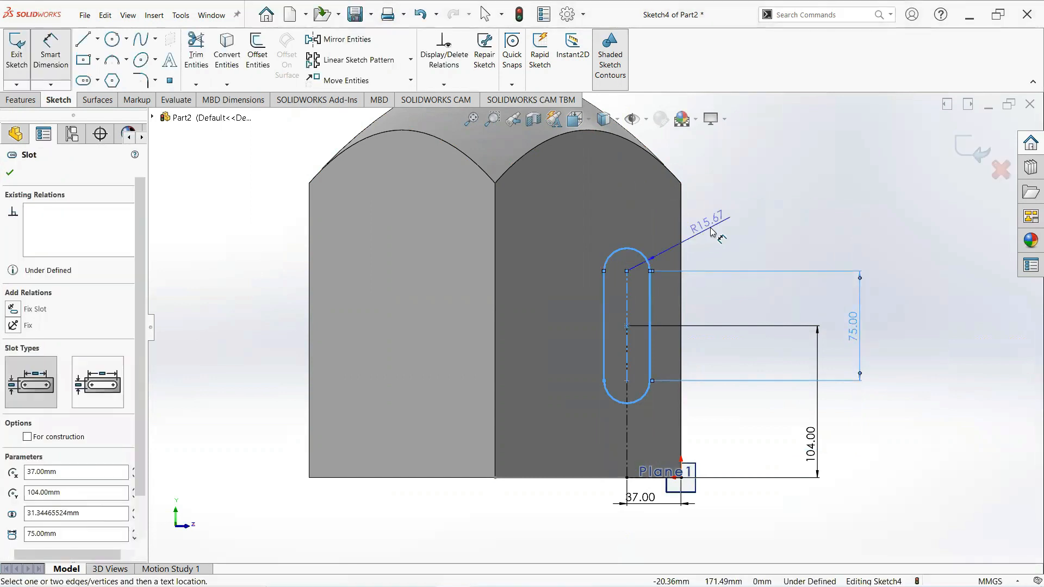
{"action": "left_click", "coordinate": [713, 229]}
{"action": "type", "text": "25"}
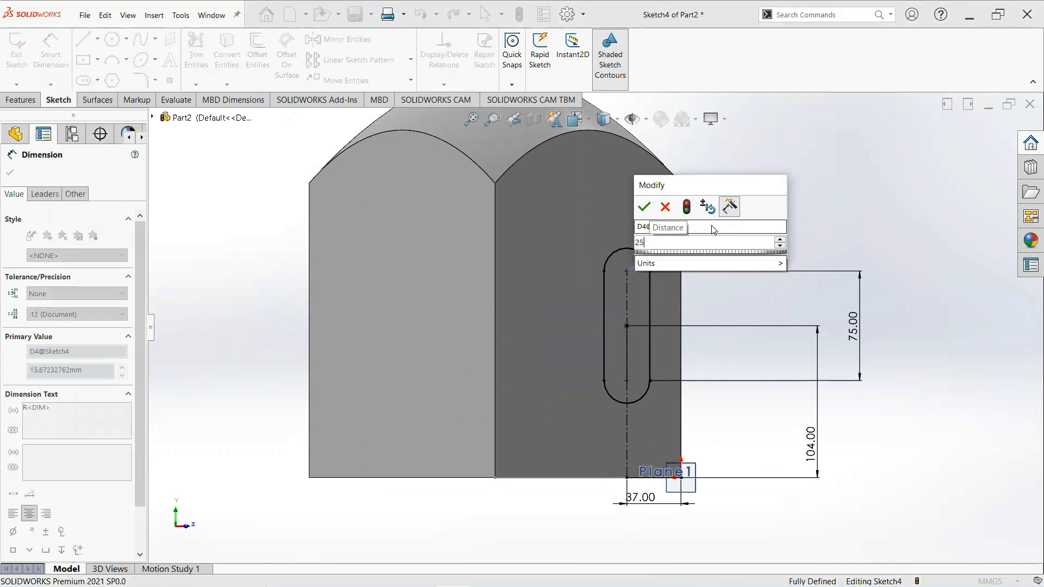
{"action": "key", "text": "Return"}
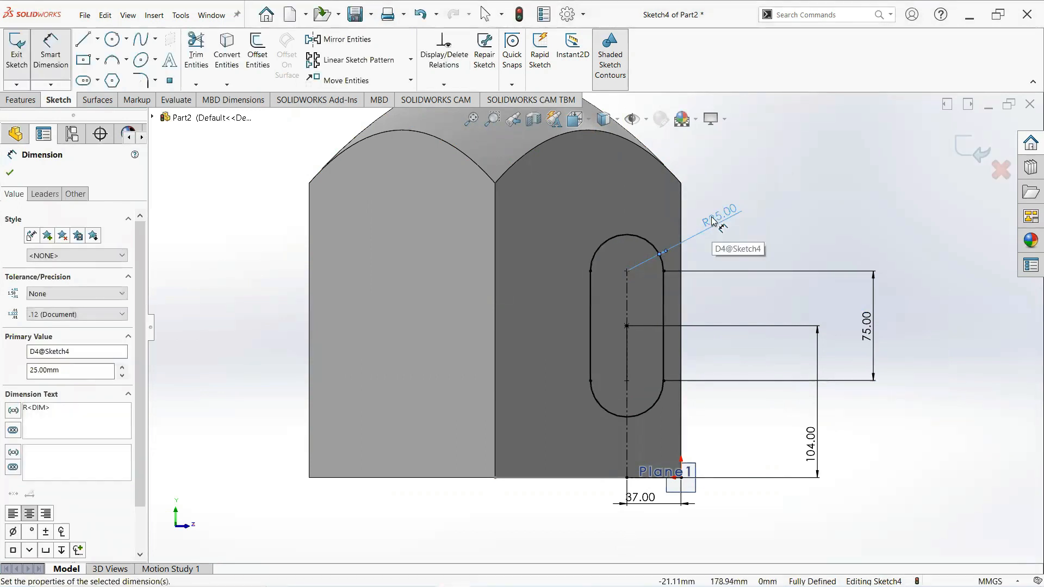
{"action": "left_click", "coordinate": [13, 176]}
{"action": "middle_click_drag", "start_coordinate": [313, 263], "coordinate": [317, 273]}
{"action": "middle_click_drag", "start_coordinate": [508, 348], "coordinate": [506, 338]}
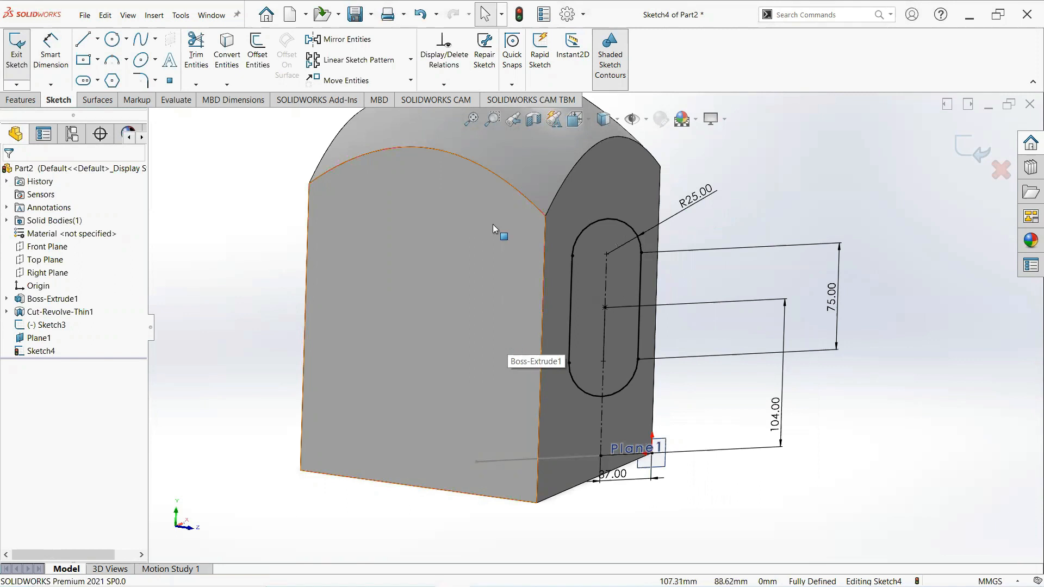
Step: Cut the slot profile through the bottle's corner with a blind extruded cut of 320 mm in both directions
{"action": "left_click", "coordinate": [20, 99]}
{"action": "middle_click_drag", "start_coordinate": [772, 197], "coordinate": [740, 220]}
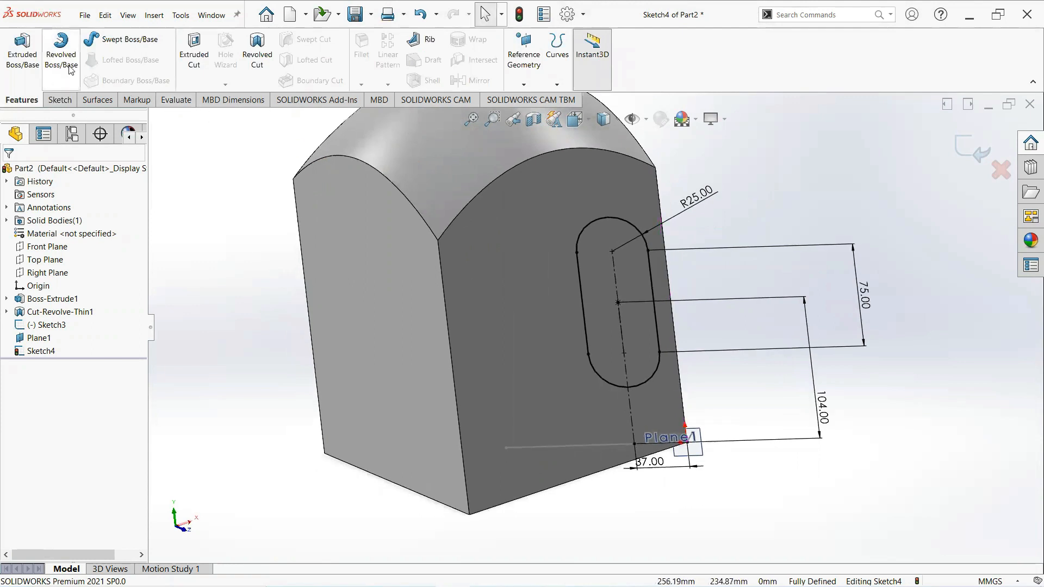
{"action": "left_click", "coordinate": [204, 56]}
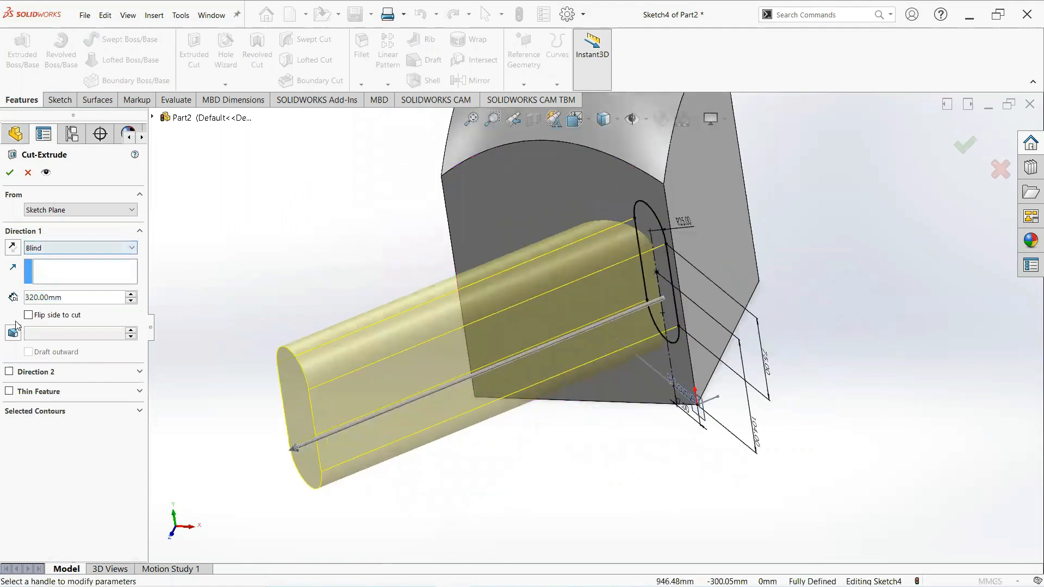
{"action": "left_click", "coordinate": [9, 371]}
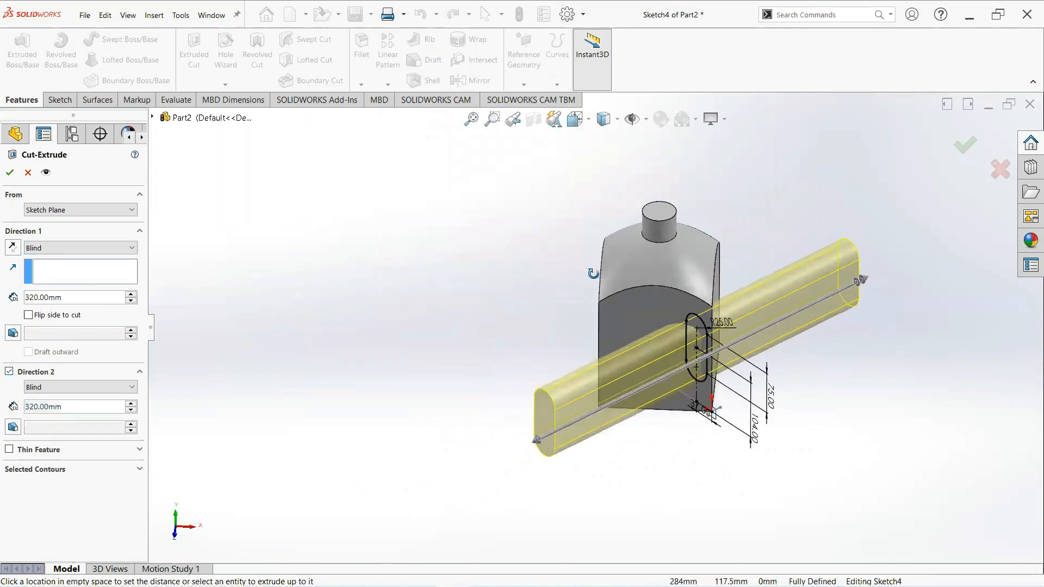
{"action": "left_click", "coordinate": [10, 173]}
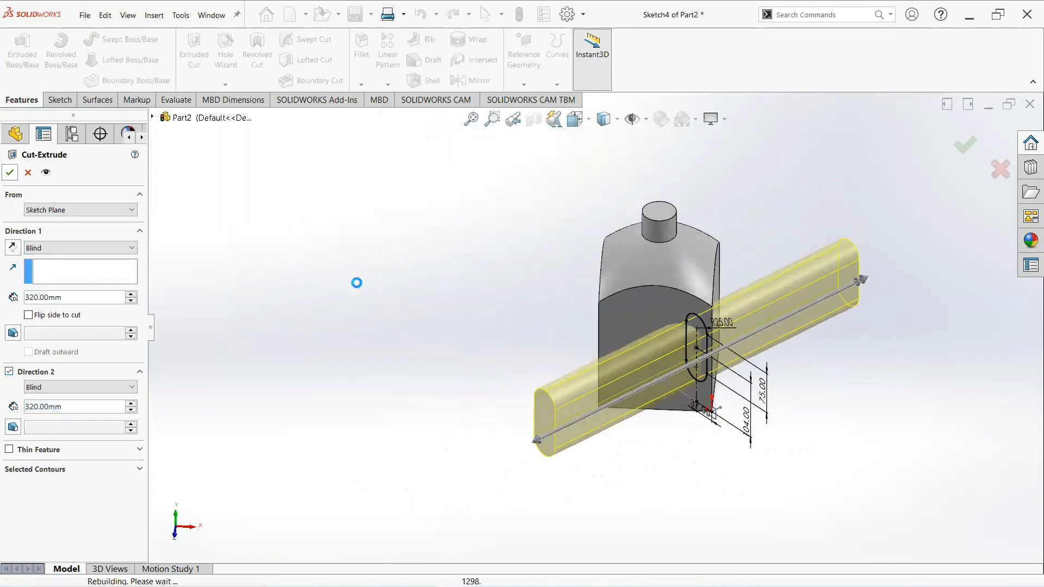
{"action": "middle_click_drag", "start_coordinate": [480, 337], "coordinate": [484, 260]}
{"action": "key", "text": "Escape"}
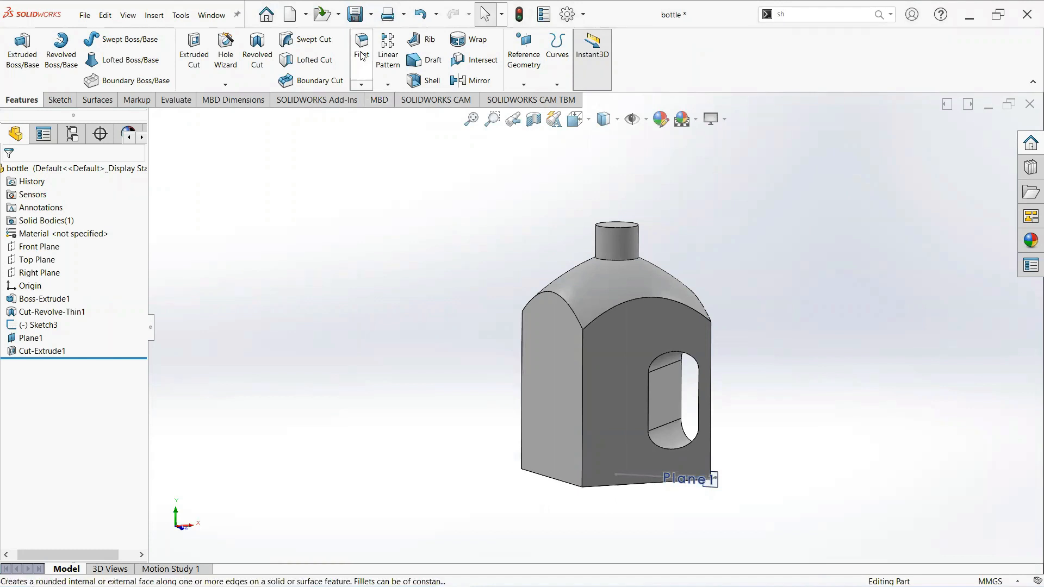
Step: Fillet the four vertical corner edges of the bottle body with a 10 mm radius
{"action": "left_click", "coordinate": [372, 72]}
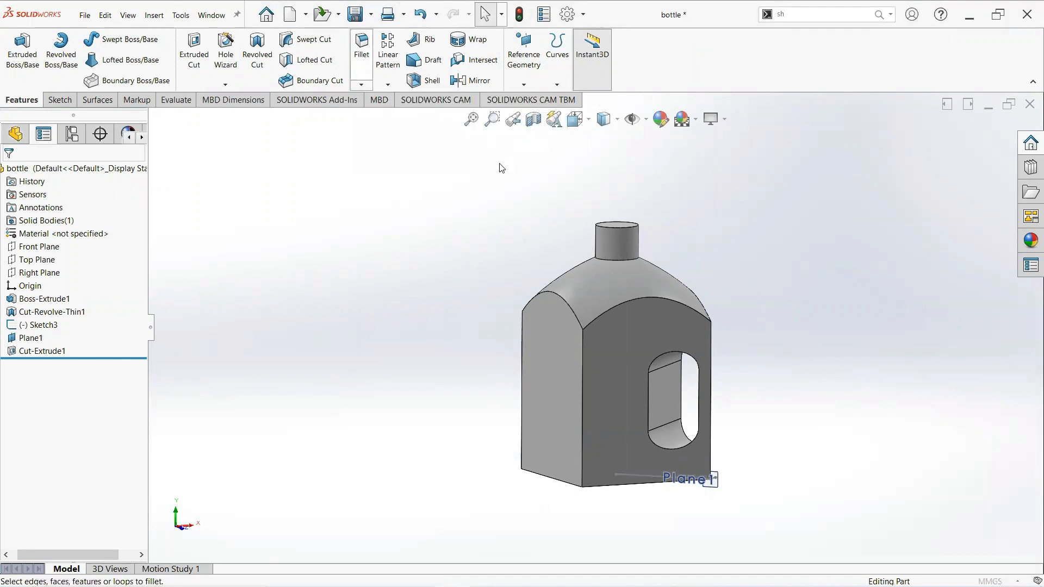
{"action": "left_click", "coordinate": [582, 362]}
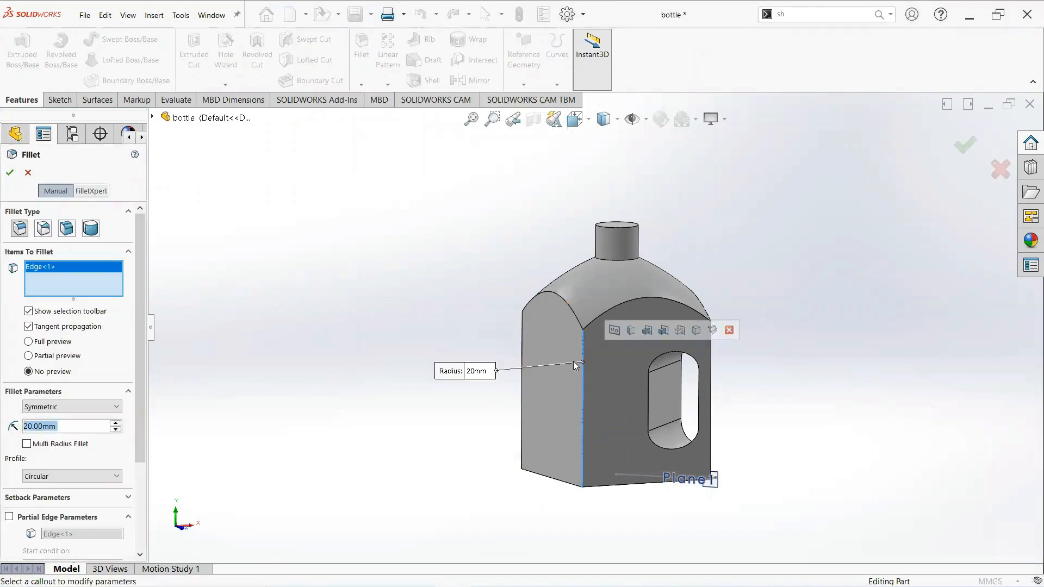
{"action": "left_click", "coordinate": [521, 343]}
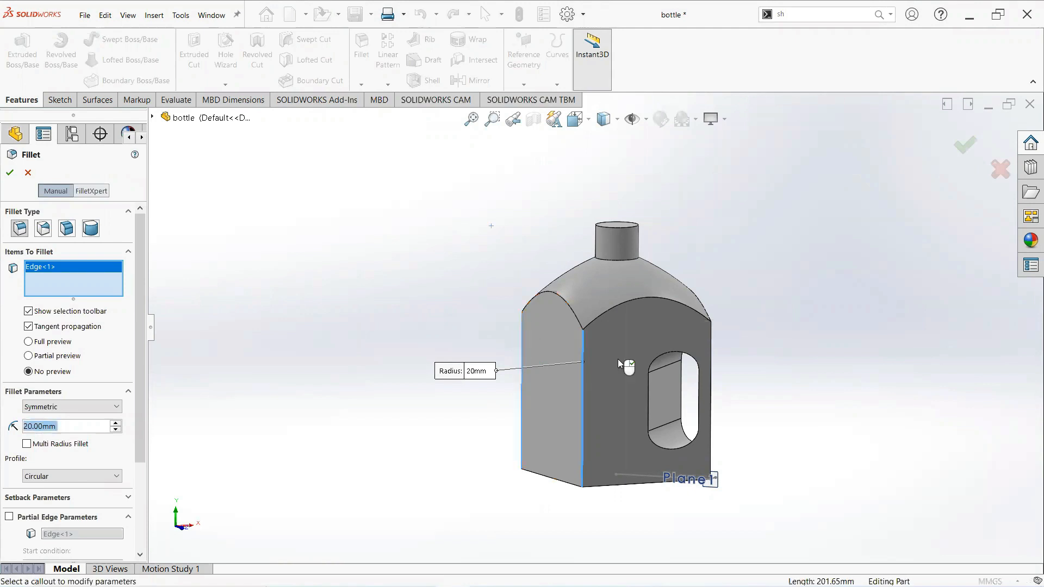
{"action": "middle_click_drag", "start_coordinate": [772, 370], "coordinate": [549, 381], "text": "ctrl"}
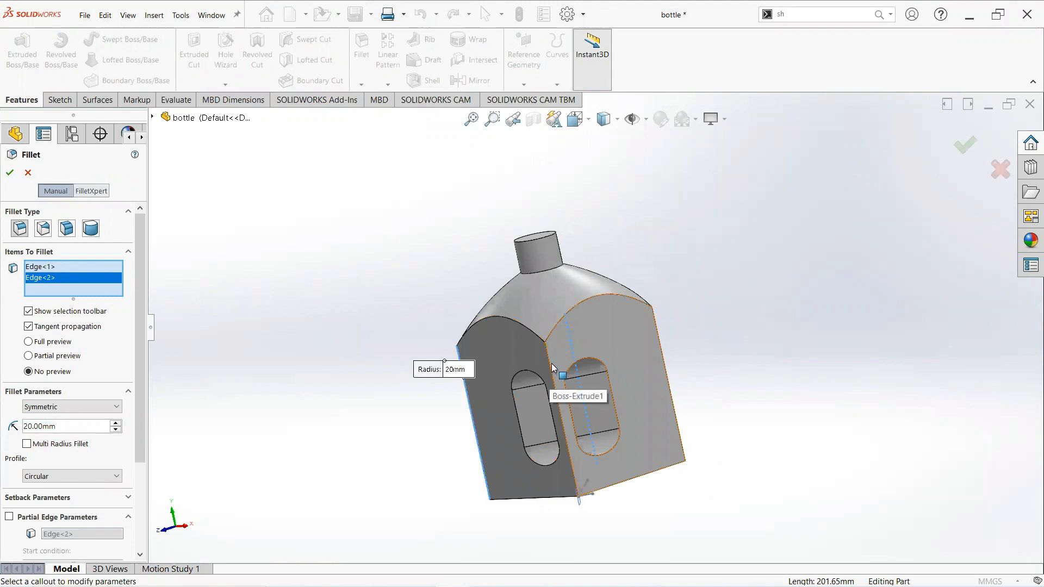
{"action": "left_click", "coordinate": [661, 347]}
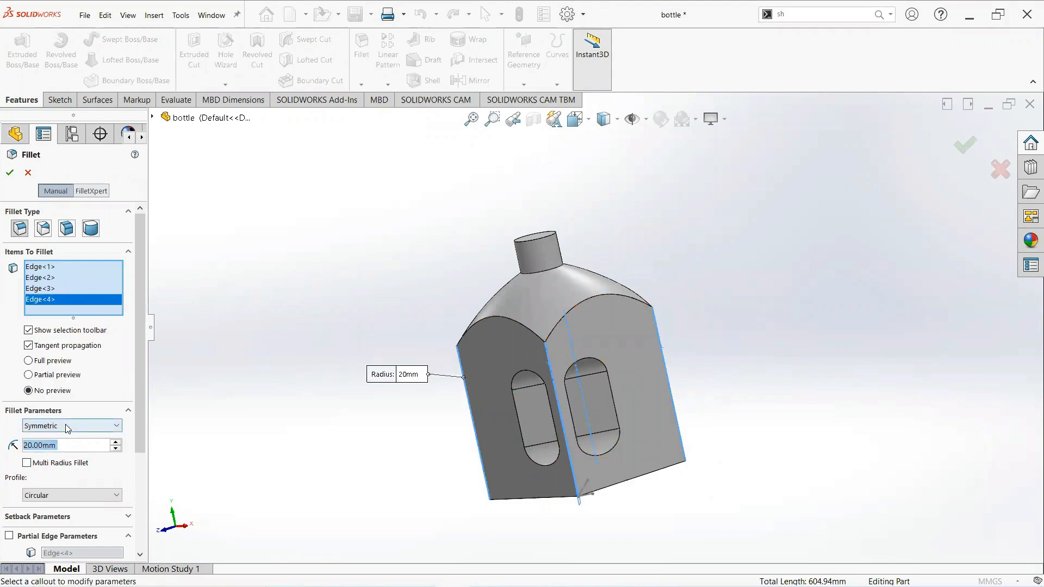
{"action": "type", "text": "10"}
{"action": "key", "text": "Return"}
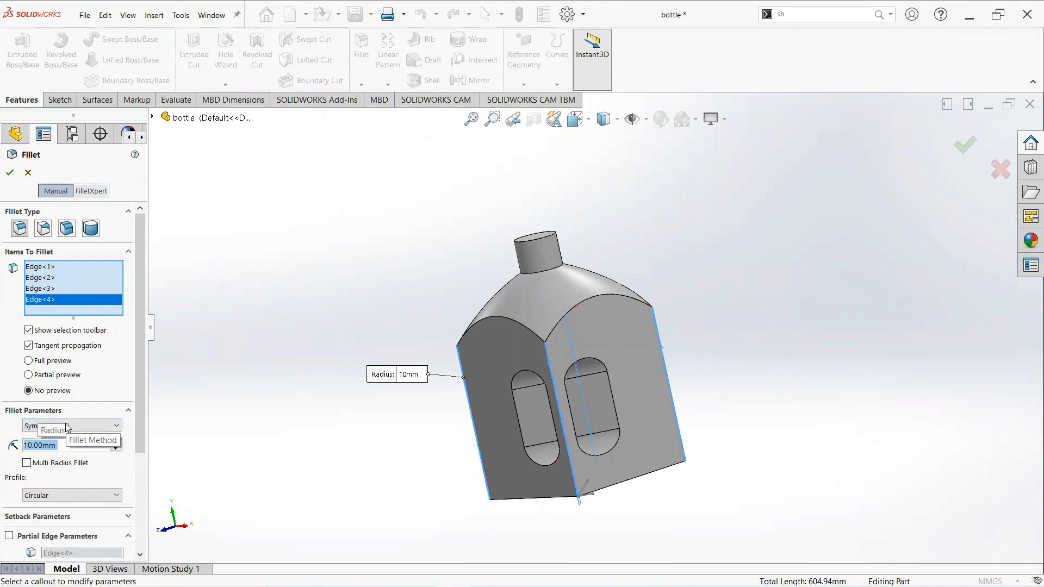
{"action": "left_click", "coordinate": [8, 170]}
{"action": "middle_click_drag", "start_coordinate": [290, 331], "coordinate": [389, 273]}
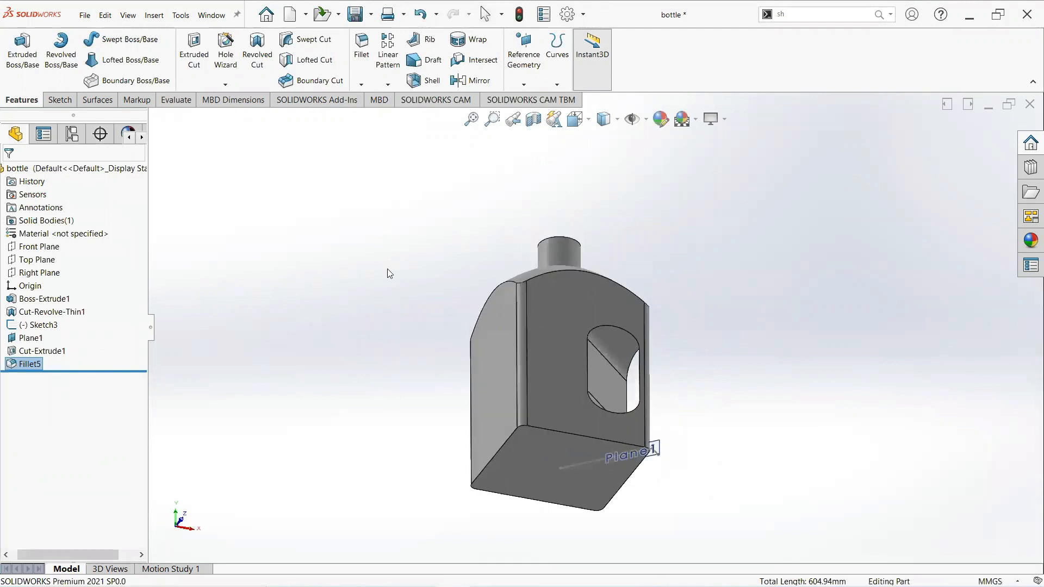
Step: Fillet the edges of the bottle's bottom face with a 20 mm radius
{"action": "left_click", "coordinate": [361, 56]}
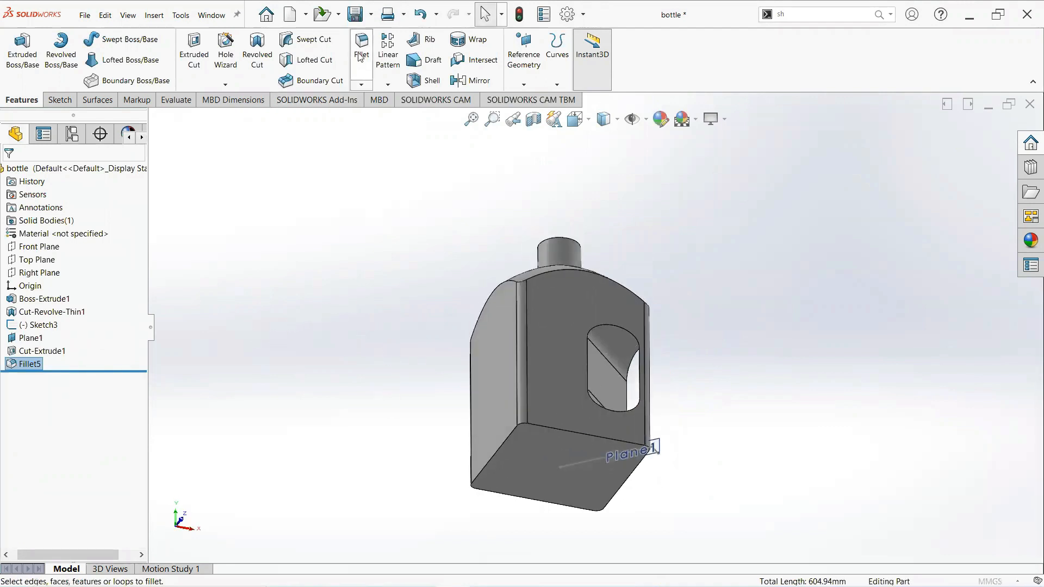
{"action": "left_click", "coordinate": [532, 470]}
{"action": "left_click", "coordinate": [116, 423]}
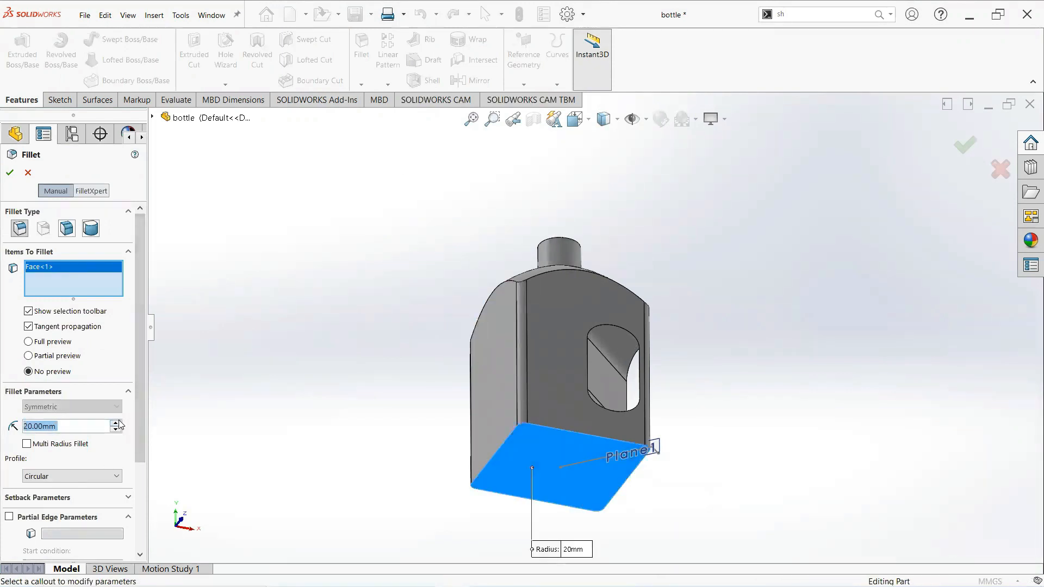
{"action": "left_click", "coordinate": [9, 173]}
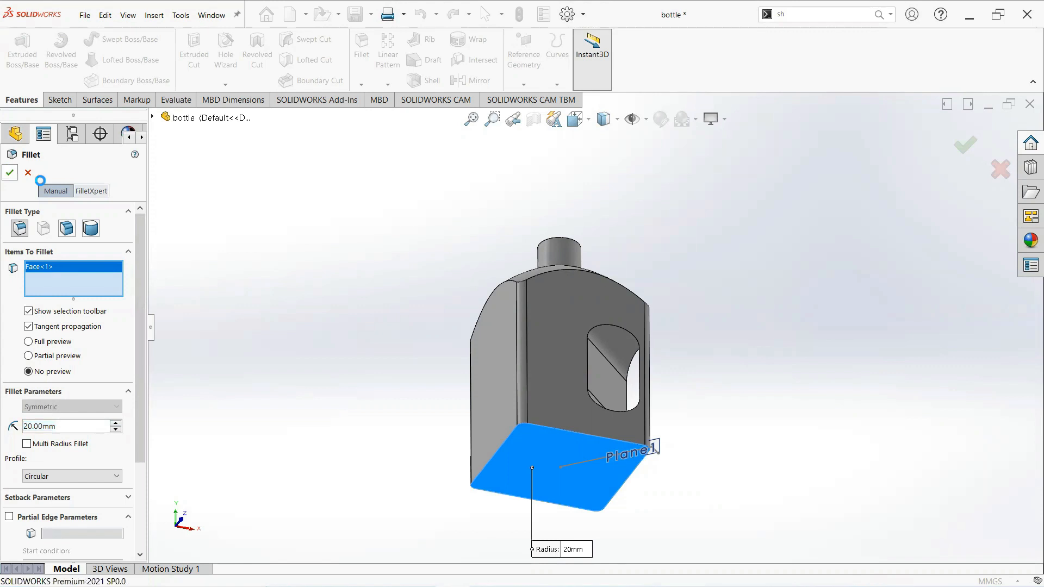
{"action": "middle_click_drag", "start_coordinate": [289, 349], "coordinate": [376, 352]}
{"action": "scroll", "coordinate": [376, 353], "scroll_direction": "down", "scroll_amount": 1}
{"action": "scroll", "coordinate": [394, 349], "scroll_direction": "up", "scroll_amount": 1}
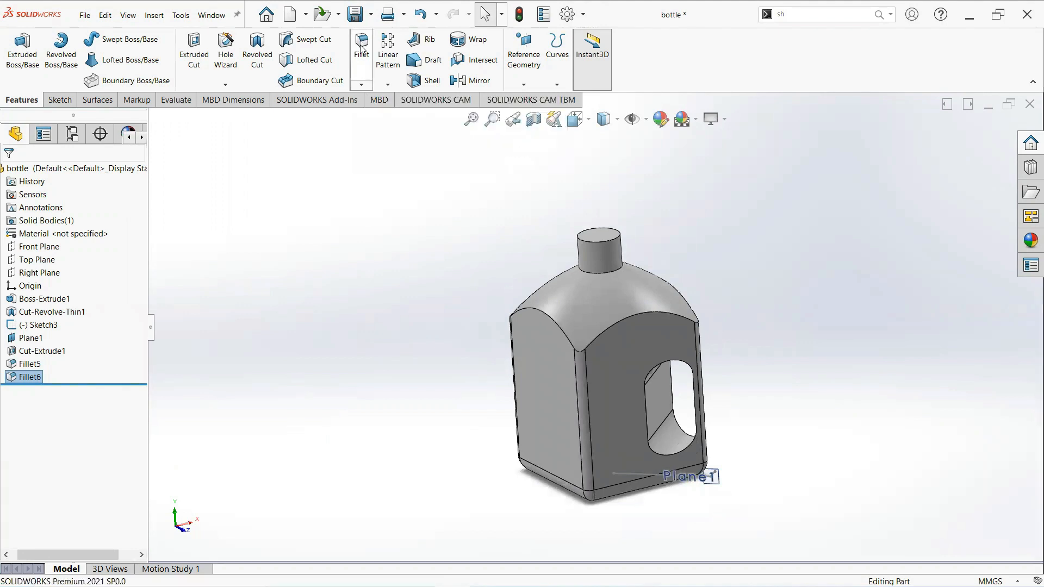
Step: Fillet the tangent edge loop between the domed shoulder and the side faces with a 20 mm radius
{"action": "left_click", "coordinate": [563, 336]}
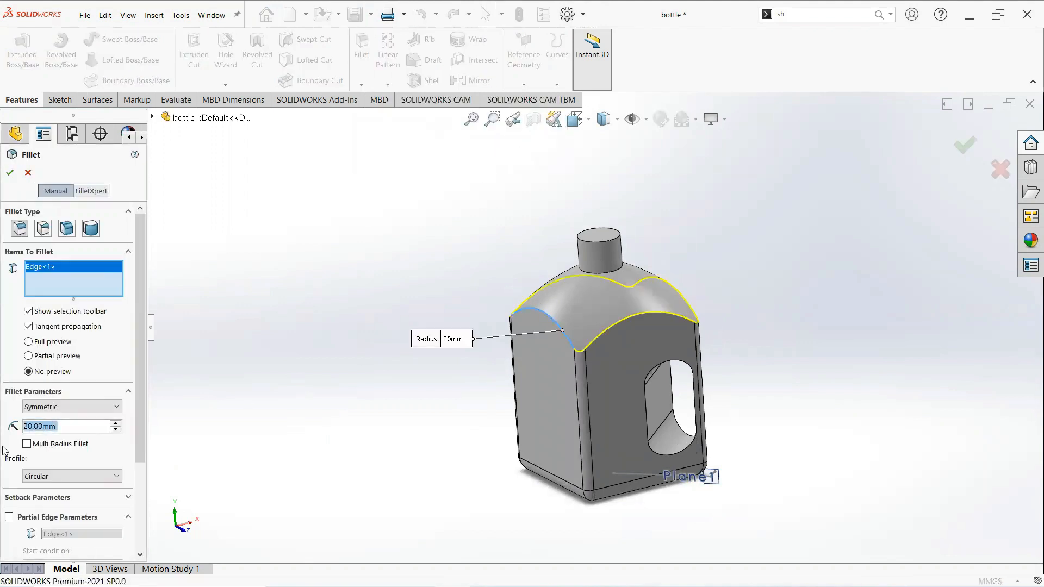
{"action": "type", "text": "10"}
{"action": "key", "text": "Return"}
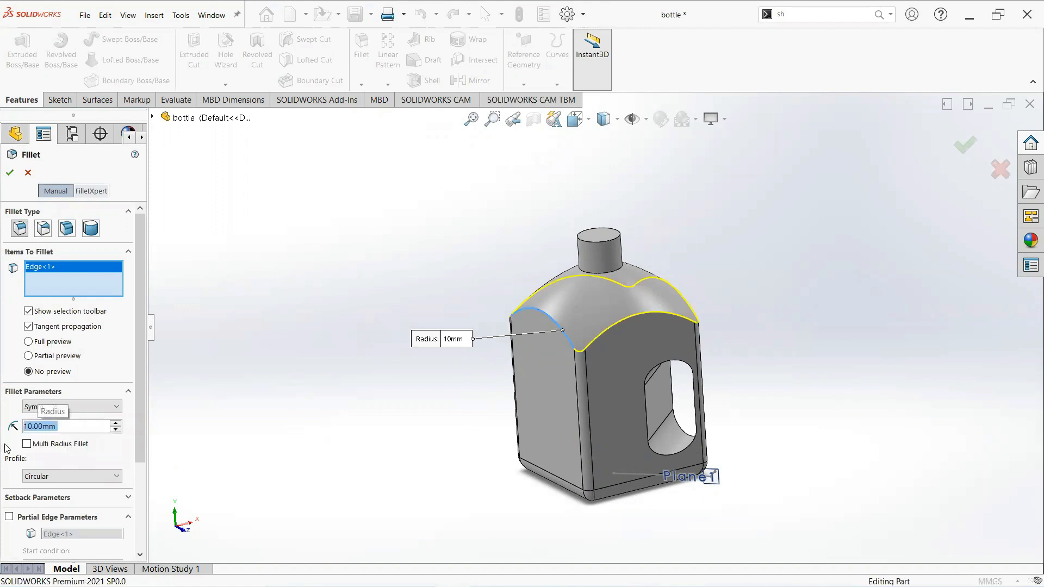
{"action": "type", "text": "20"}
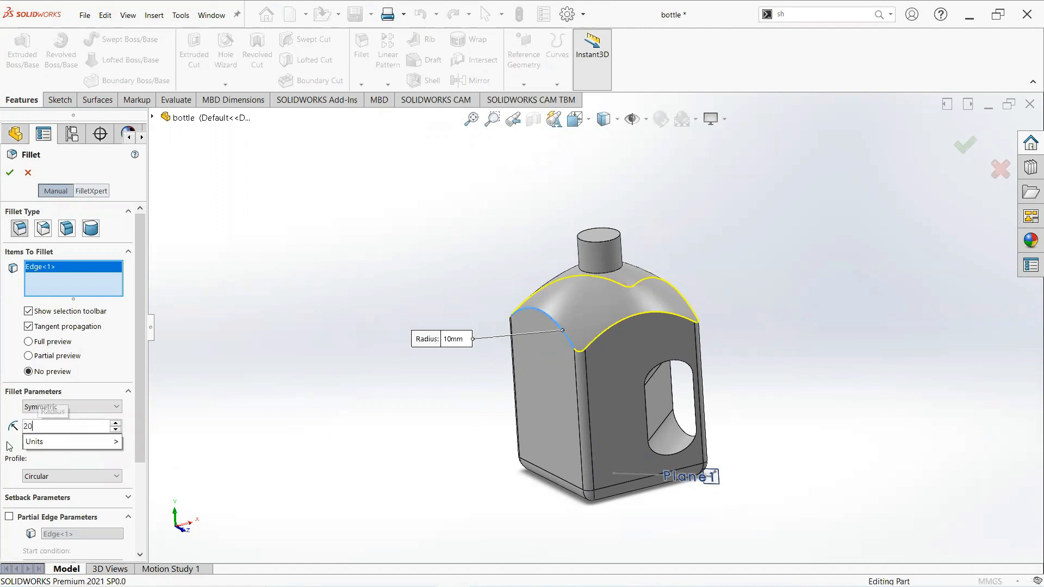
{"action": "key", "text": "Return"}
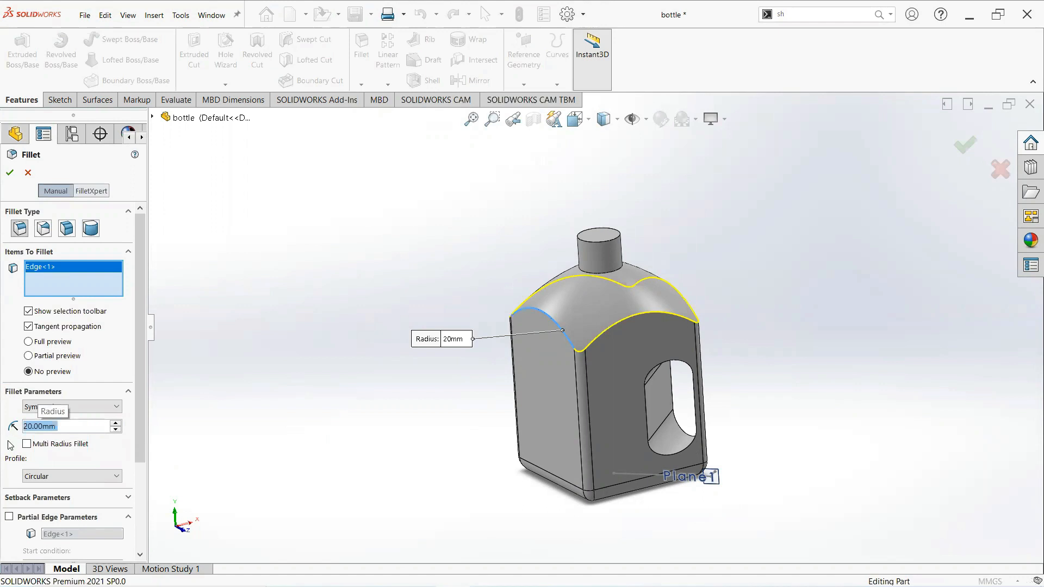
{"action": "left_click", "coordinate": [10, 173]}
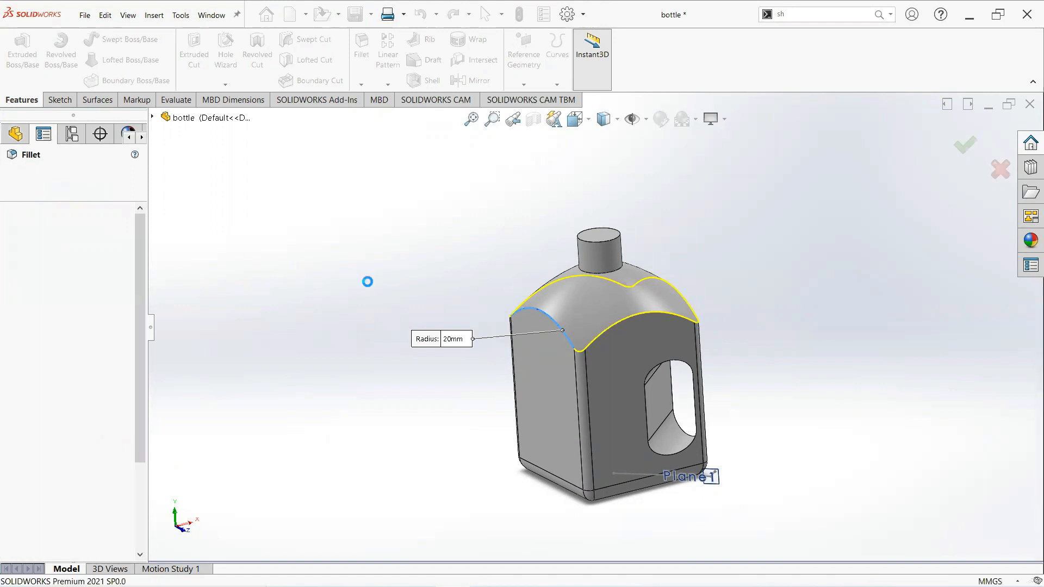
{"action": "middle_click_drag", "start_coordinate": [423, 330], "coordinate": [456, 228]}
{"action": "scroll", "coordinate": [597, 228], "scroll_direction": "down", "scroll_amount": 1}
{"action": "middle_click_drag", "start_coordinate": [561, 447], "coordinate": [538, 392]}
{"action": "scroll", "coordinate": [538, 392], "scroll_direction": "up", "scroll_amount": 1}
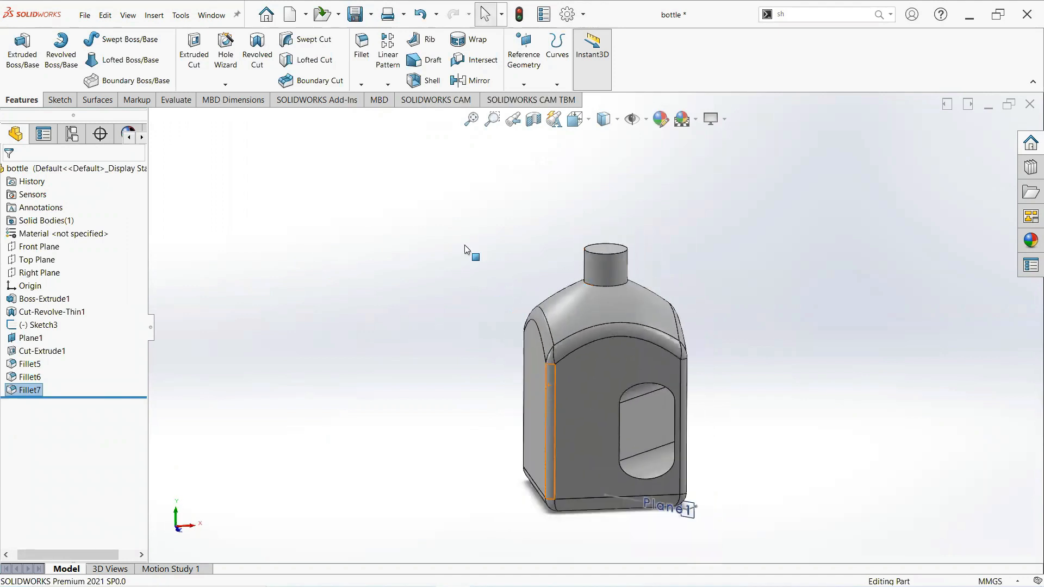
Step: Shell the bottle to a 1 mm wall thickness, removing the top face of the neck
{"action": "left_click", "coordinate": [428, 87]}
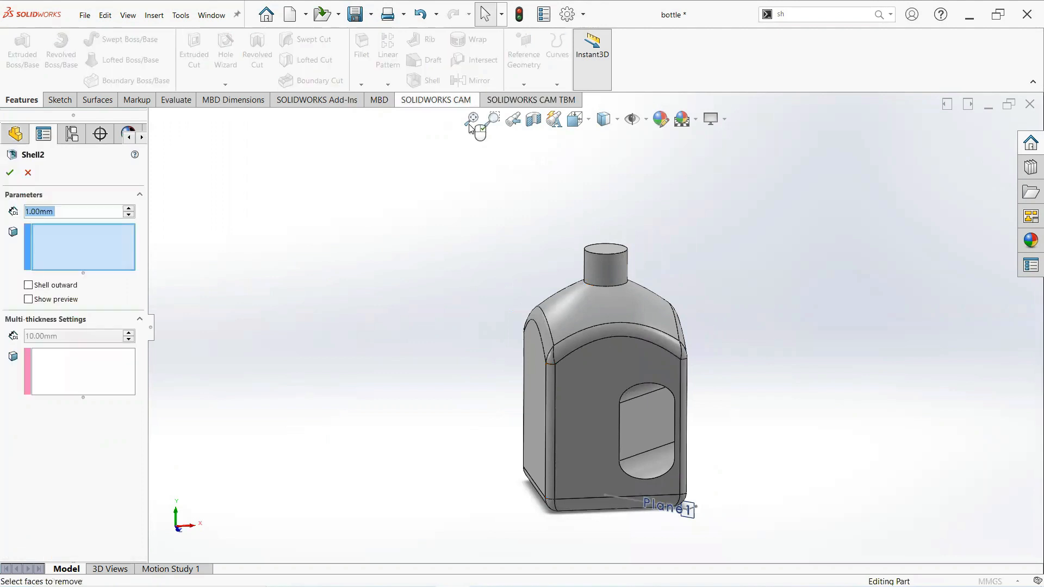
{"action": "middle_click_drag", "start_coordinate": [600, 239], "coordinate": [600, 265]}
{"action": "left_click", "coordinate": [601, 269]}
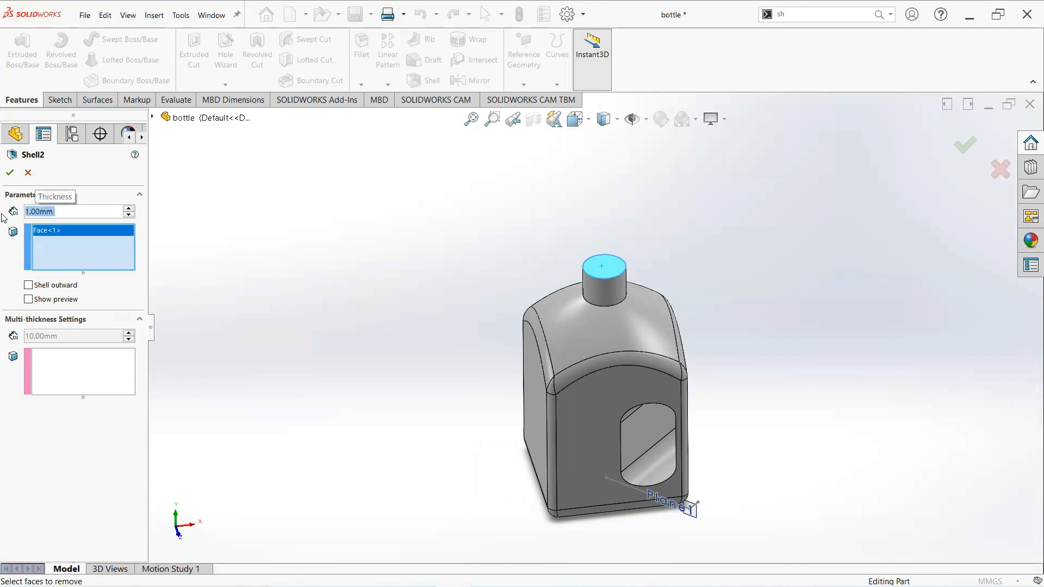
{"action": "left_click", "coordinate": [9, 173]}
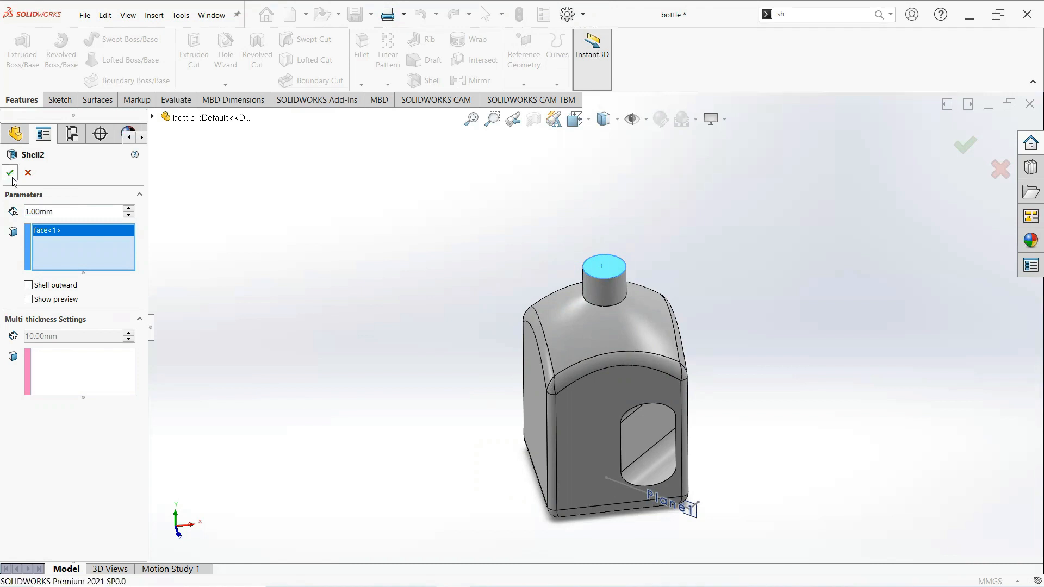
{"action": "middle_click_drag", "start_coordinate": [377, 387], "coordinate": [457, 343]}
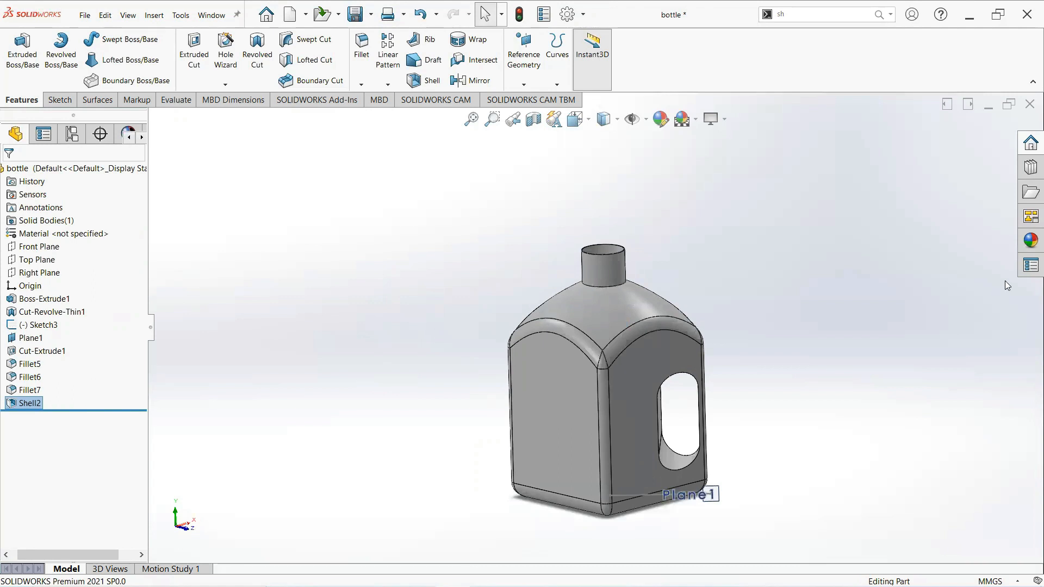
Step: Apply the blue polished ABS plastic appearance from the high gloss plastics to the bottle
{"action": "left_click", "coordinate": [1026, 239]}
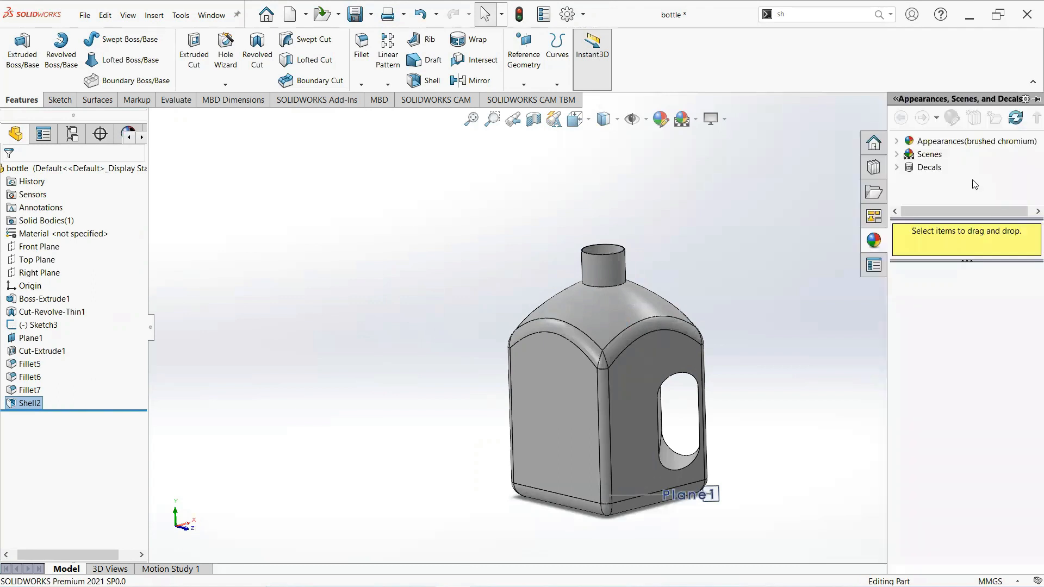
{"action": "left_click", "coordinate": [896, 154]}
{"action": "scroll", "coordinate": [900, 149], "scroll_direction": "up", "scroll_amount": 1}
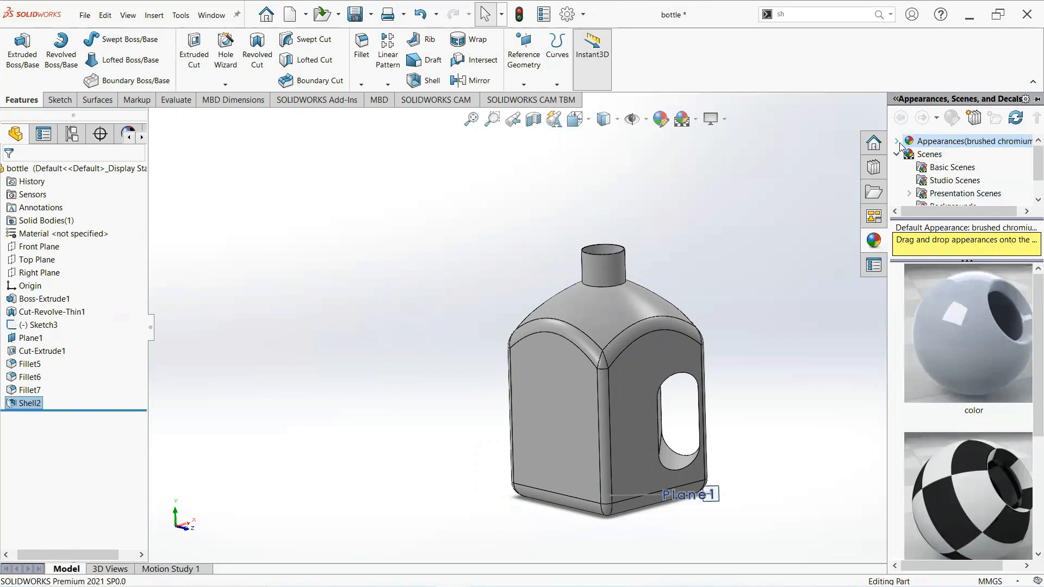
{"action": "left_click", "coordinate": [897, 141]}
{"action": "double_click", "coordinate": [943, 155]}
{"action": "left_click", "coordinate": [946, 159]}
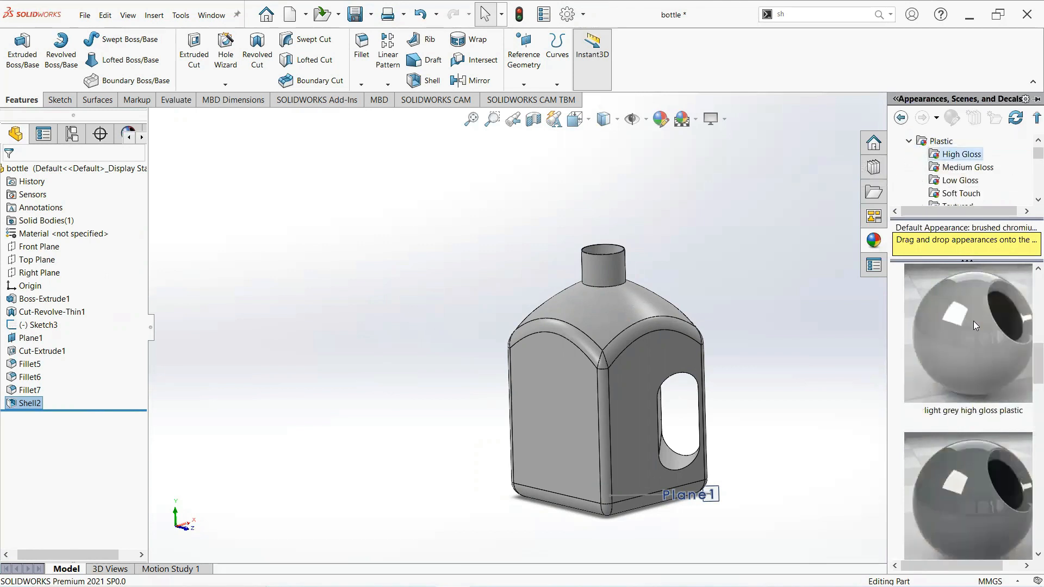
{"action": "scroll", "coordinate": [973, 321], "scroll_direction": "down", "scroll_amount": 5}
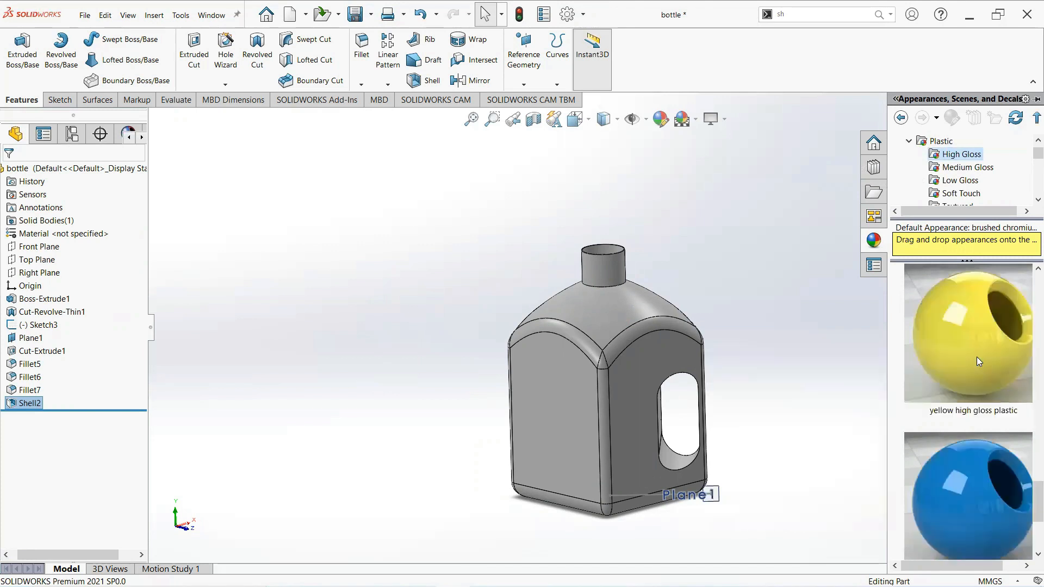
{"action": "scroll", "coordinate": [976, 361], "scroll_direction": "down", "scroll_amount": 1}
{"action": "right_click", "coordinate": [973, 363]}
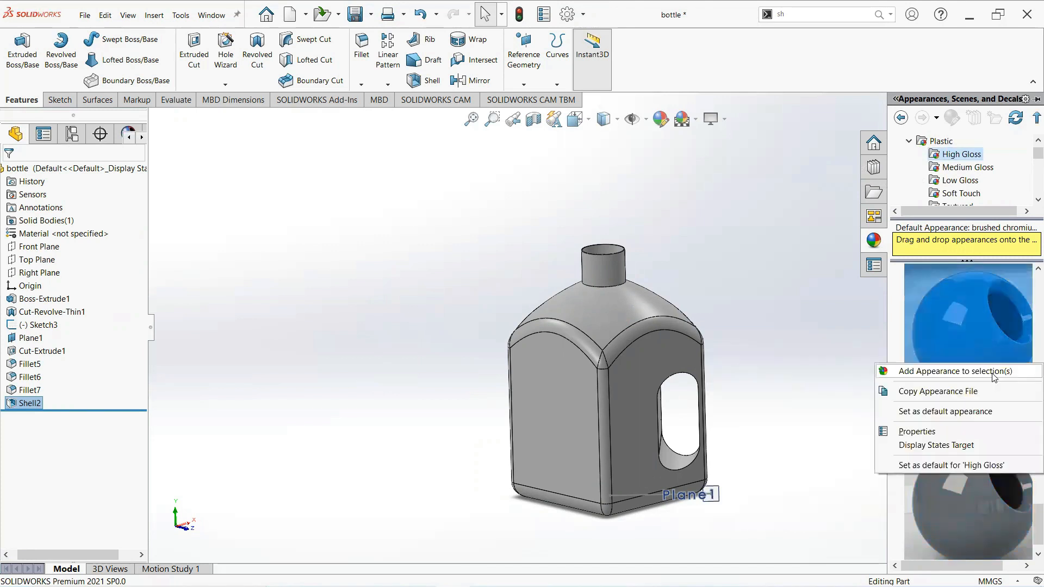
{"action": "left_click", "coordinate": [993, 372]}
{"action": "right_click", "coordinate": [975, 343]}
{"action": "left_click", "coordinate": [999, 352]}
{"action": "middle_click_drag", "start_coordinate": [710, 366], "coordinate": [753, 314]}
{"action": "scroll", "coordinate": [930, 156], "scroll_direction": "up", "scroll_amount": 1}
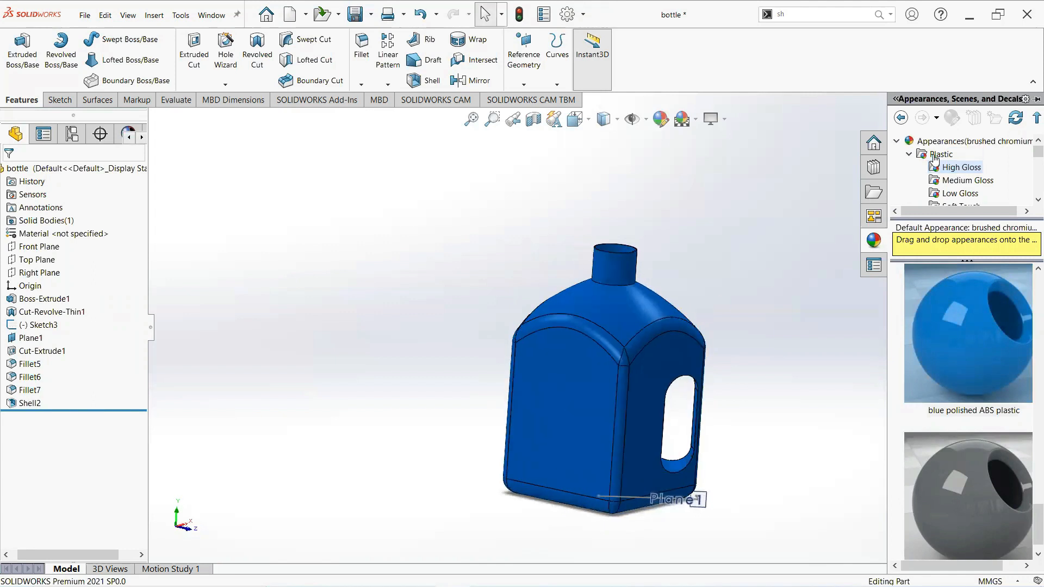
Step: Apply the bluish studio scene listed just after Strip Lighting to the graphics view
{"action": "left_click", "coordinate": [897, 142]}
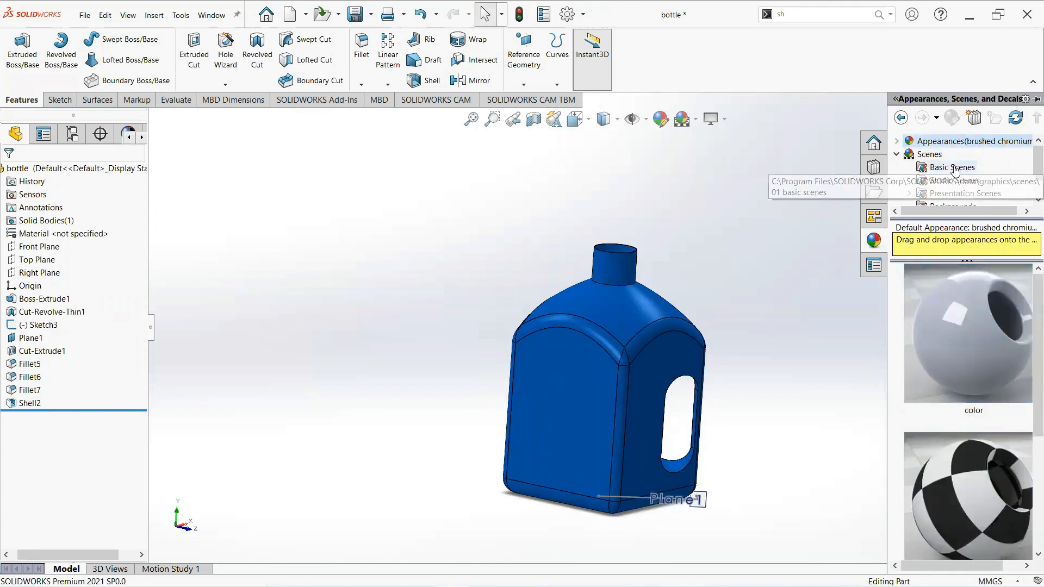
{"action": "left_click", "coordinate": [941, 181]}
{"action": "scroll", "coordinate": [953, 276], "scroll_direction": "down", "scroll_amount": 5}
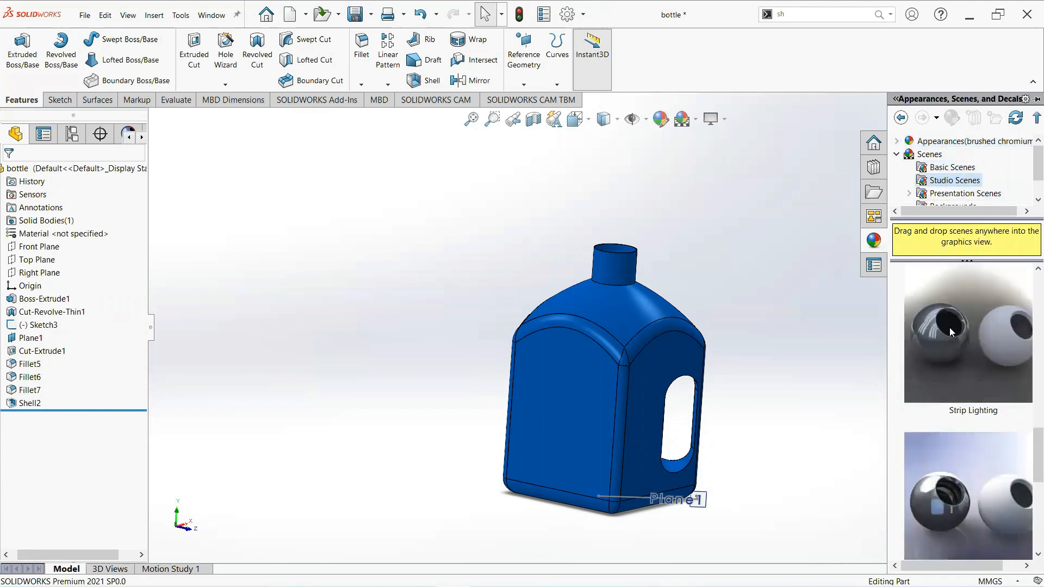
{"action": "right_click", "coordinate": [944, 498]}
{"action": "left_click", "coordinate": [959, 402]}
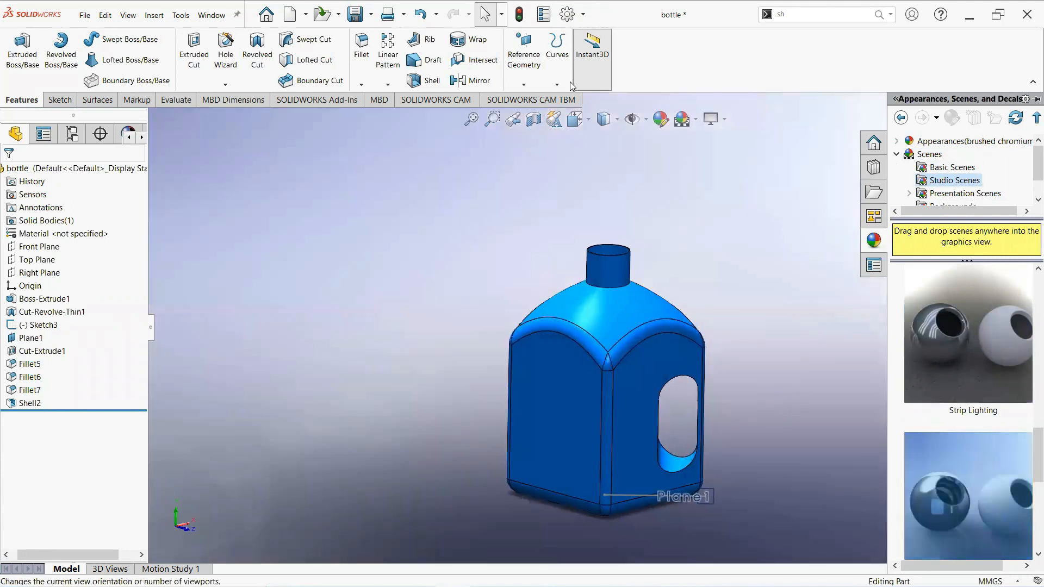
Step: Try the shaded display without edges on the bottle, and return to the shaded-with-edges display
{"action": "left_click", "coordinate": [618, 120]}
{"action": "left_click", "coordinate": [602, 167]}
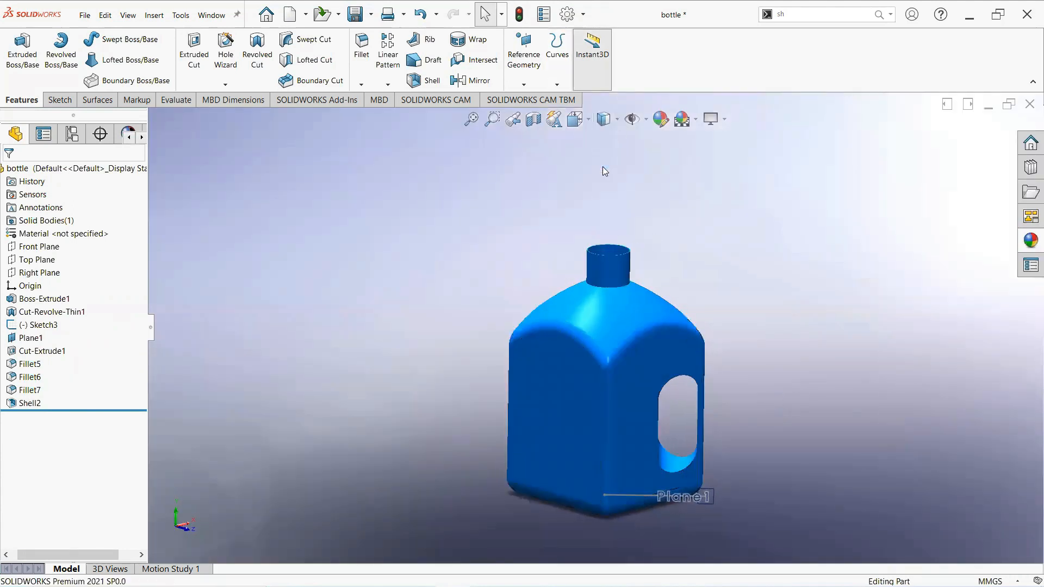
{"action": "left_click", "coordinate": [618, 121]}
{"action": "left_click", "coordinate": [604, 143]}
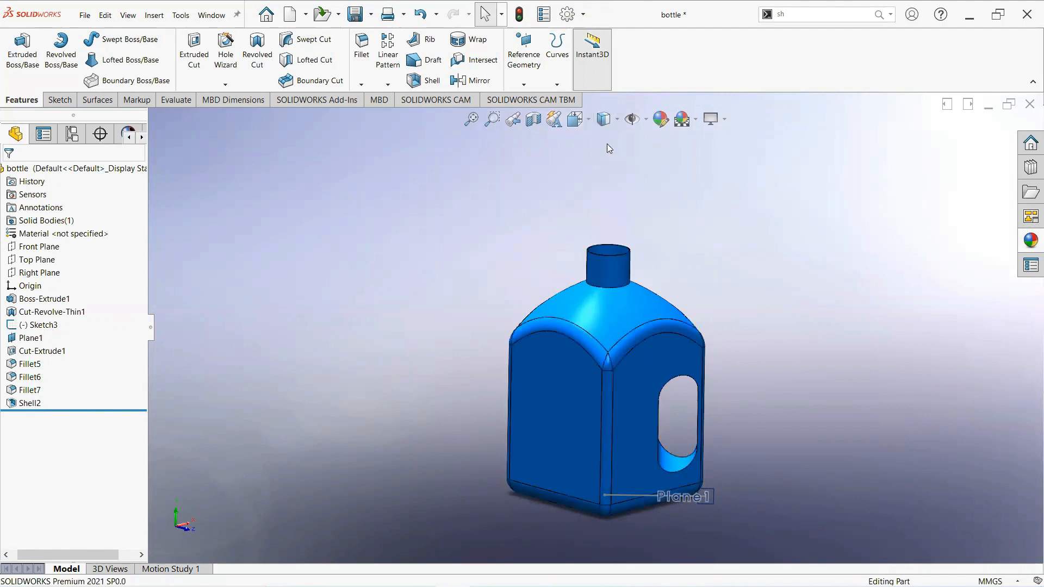
Step: Hide the reference plane and the leftover sketch line near the bottle's base
{"action": "middle_click_drag", "start_coordinate": [720, 227], "coordinate": [699, 292]}
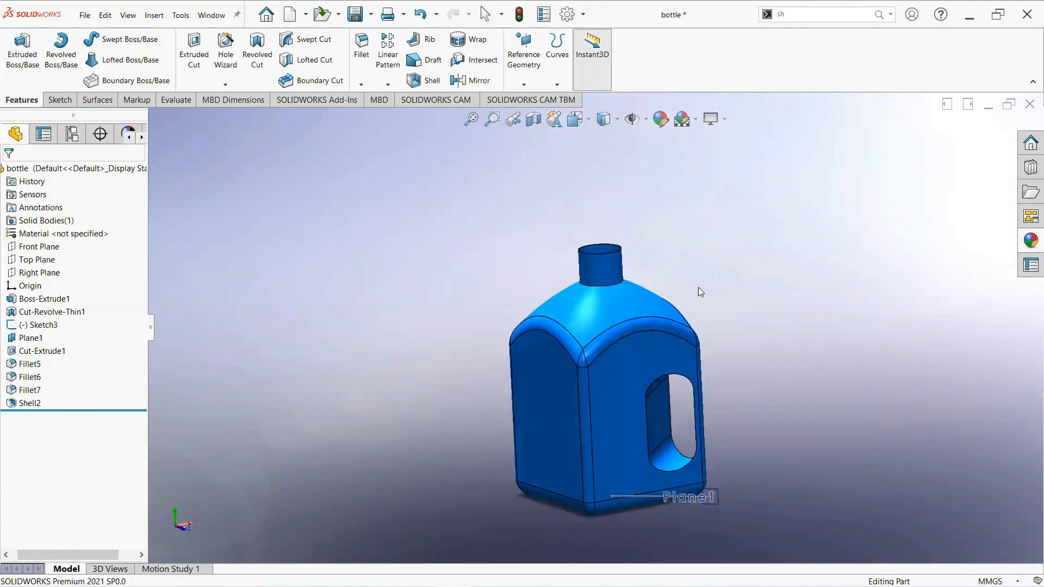
{"action": "left_click", "coordinate": [728, 513]}
{"action": "left_click", "coordinate": [778, 469]}
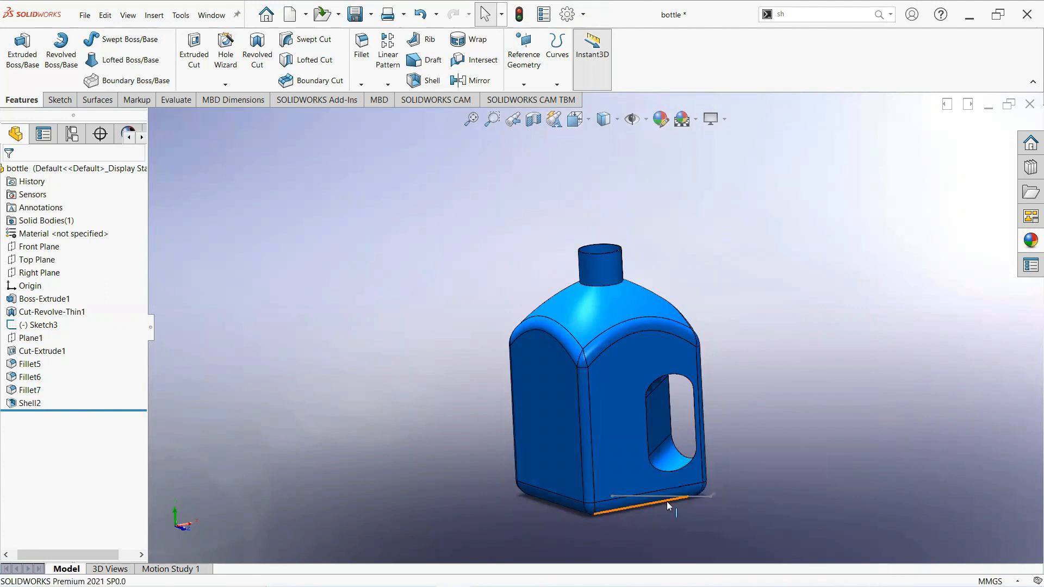
{"action": "left_click", "coordinate": [700, 496]}
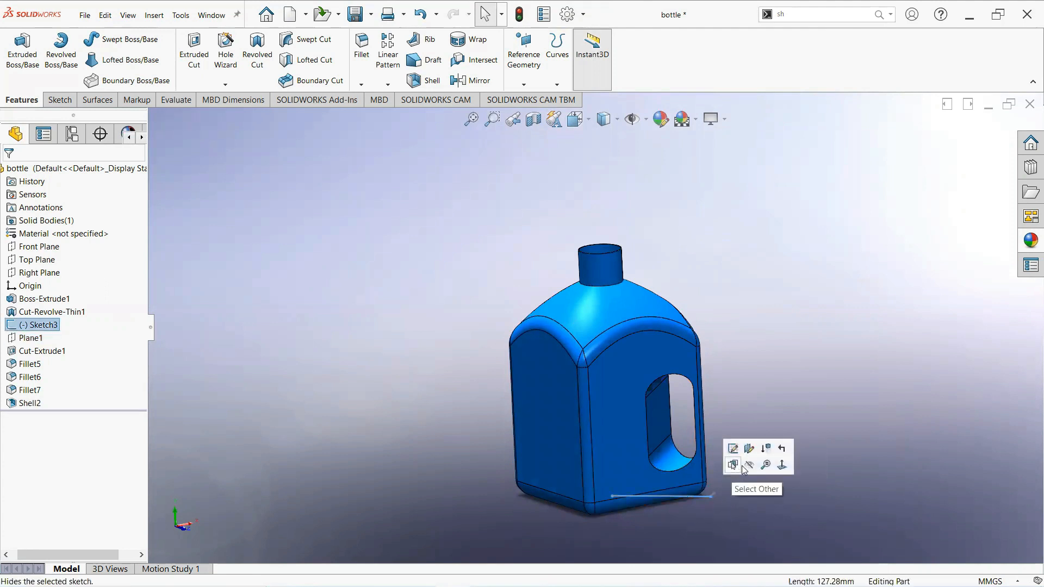
{"action": "left_click", "coordinate": [731, 378]}
{"action": "mouse_move", "coordinate": [735, 367]}
{"action": "middle_mouse_down"}
{"action": "mouse_move", "coordinate": [757, 365]}
{"action": "mouse_move", "coordinate": [746, 357]}
{"action": "middle_mouse_up"}
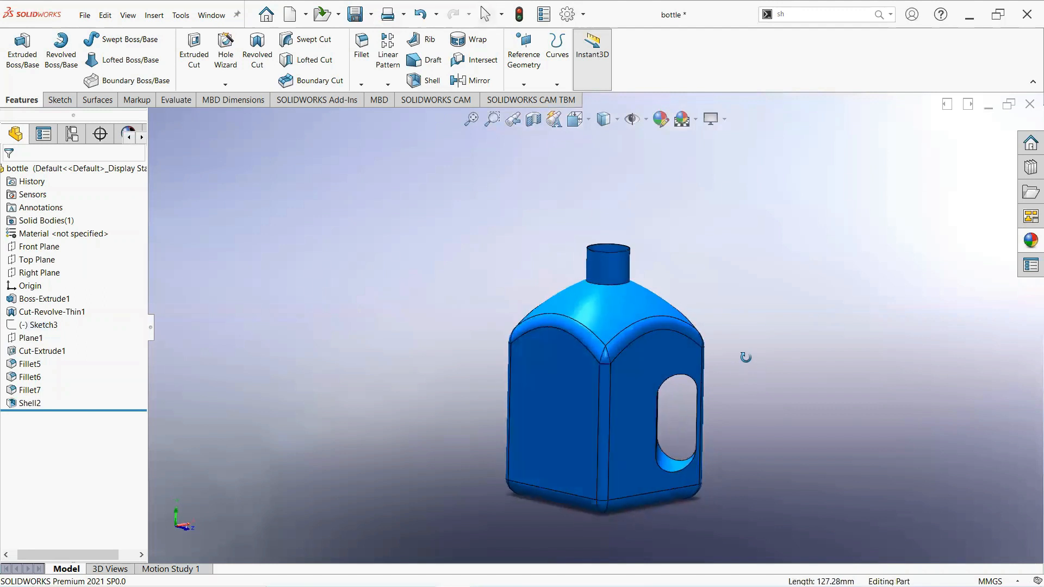
Step: Save the part to the Desktop as bottle in SOLIDWORKS Part format, replacing the existing file
{"action": "left_click", "coordinate": [85, 15]}
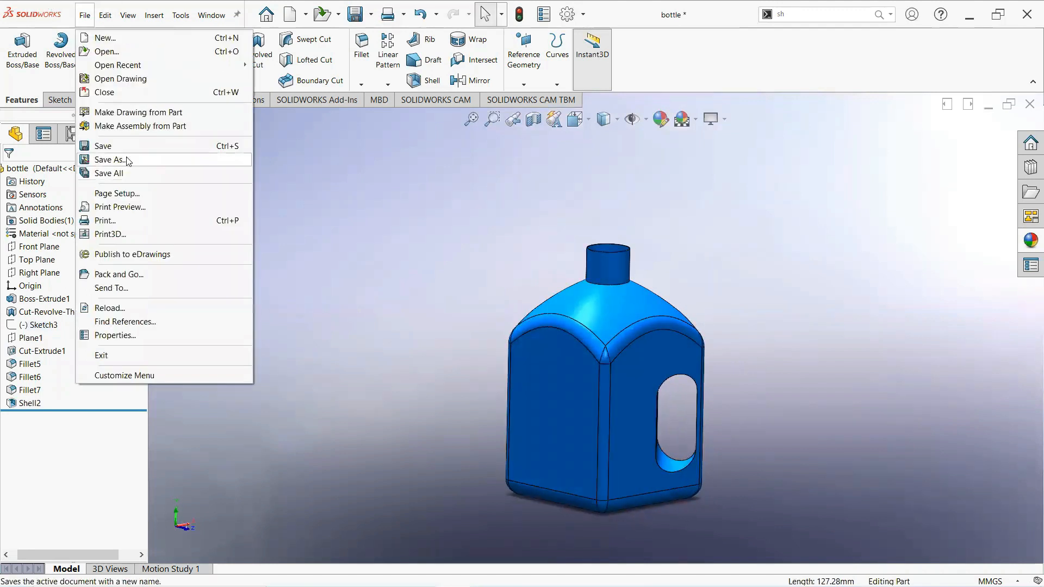
{"action": "left_click", "coordinate": [129, 160]}
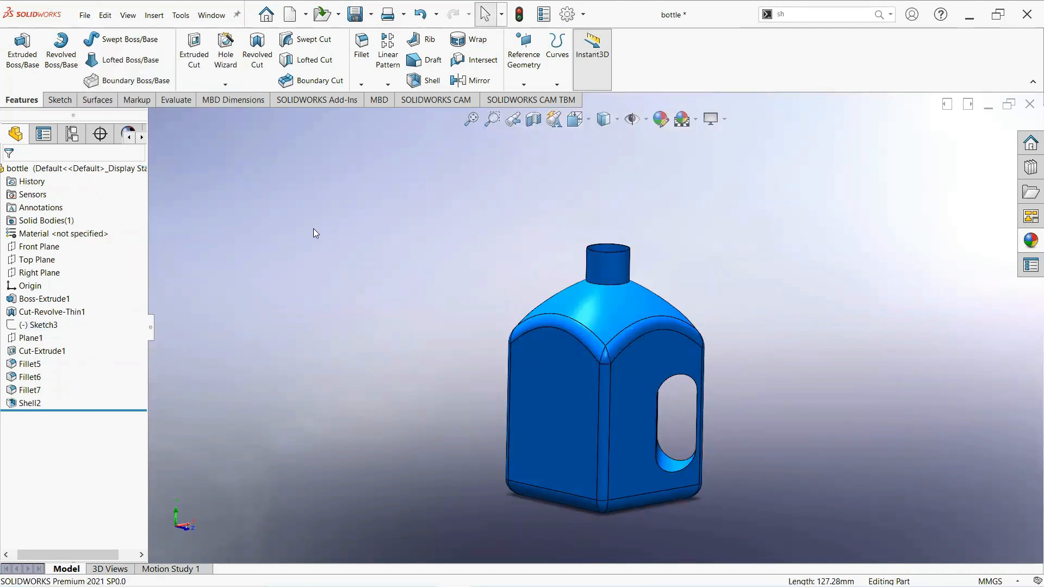
{"action": "type", "text": "b"}
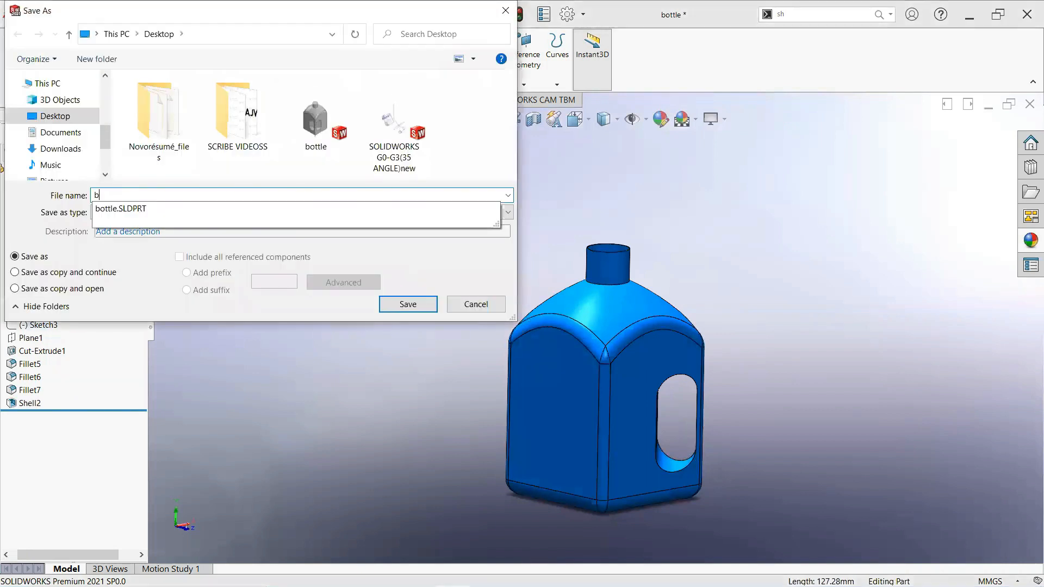
{"action": "type", "text": "ottle"}
{"action": "key", "text": "Return"}
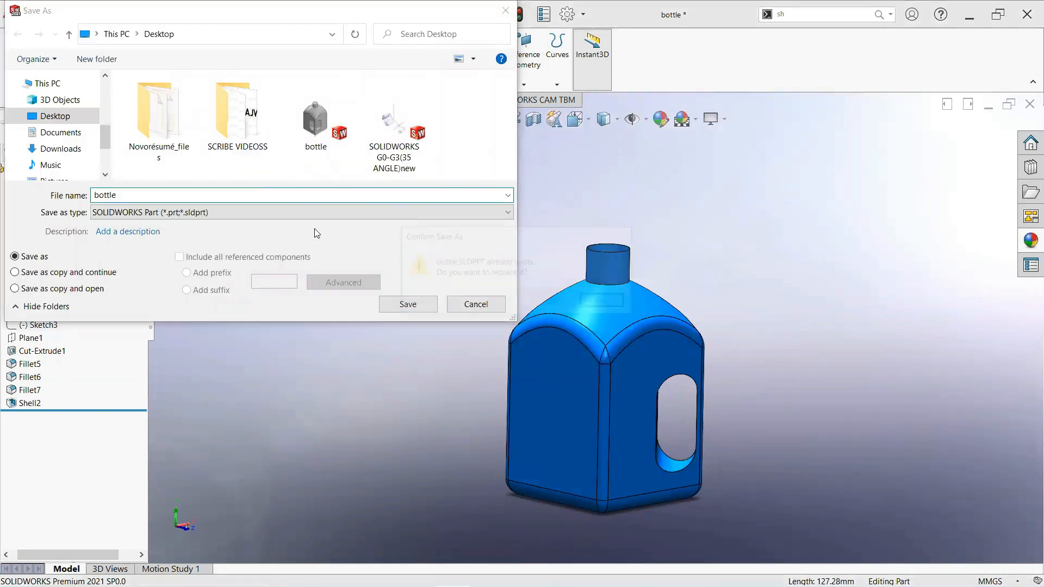
{"action": "left_click", "coordinate": [537, 307]}
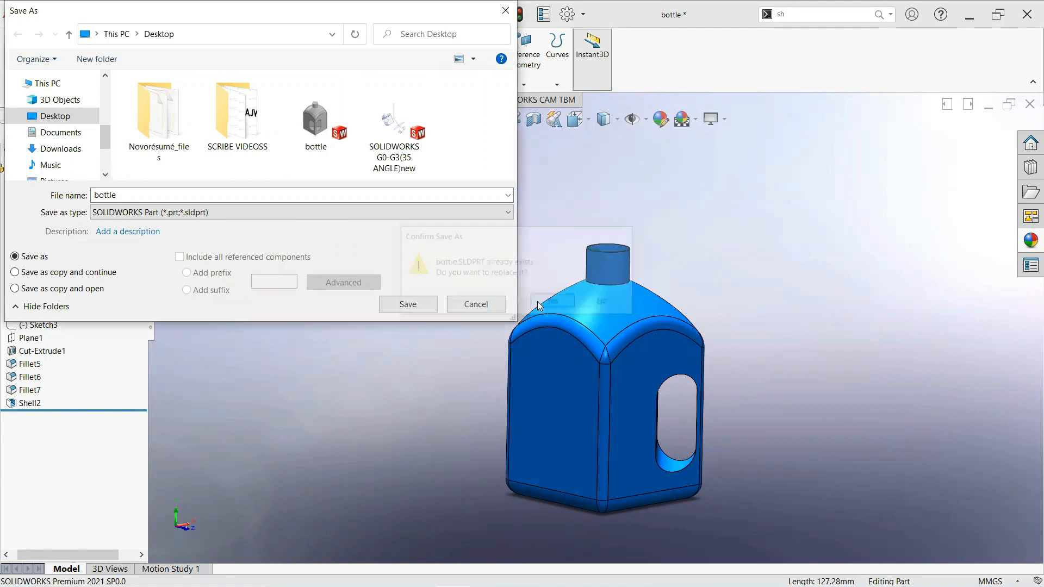
Step: Close the bottle part, minimize SOLIDWORKS and launch SOLIDWORKS Composer 2021 from the desktop
{"action": "left_click", "coordinate": [1029, 103]}
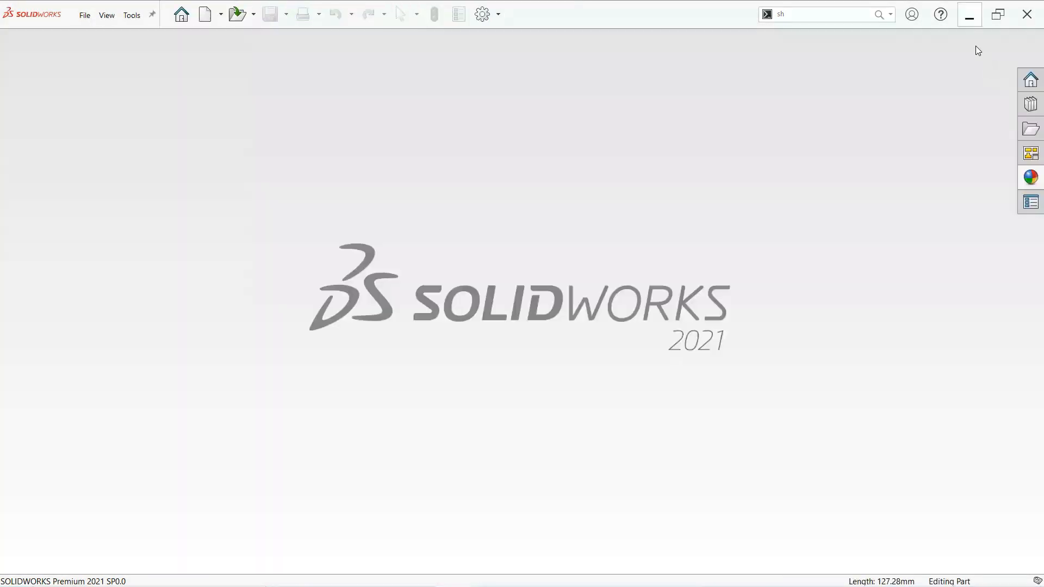
{"action": "left_click", "coordinate": [969, 15]}
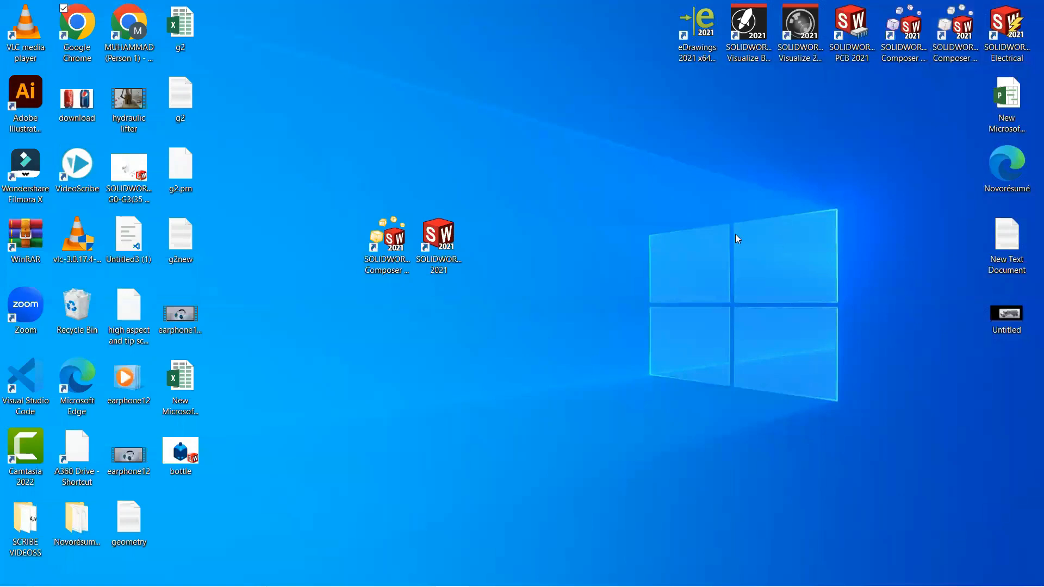
{"action": "left_click_drag", "start_coordinate": [385, 264], "coordinate": [332, 262]}
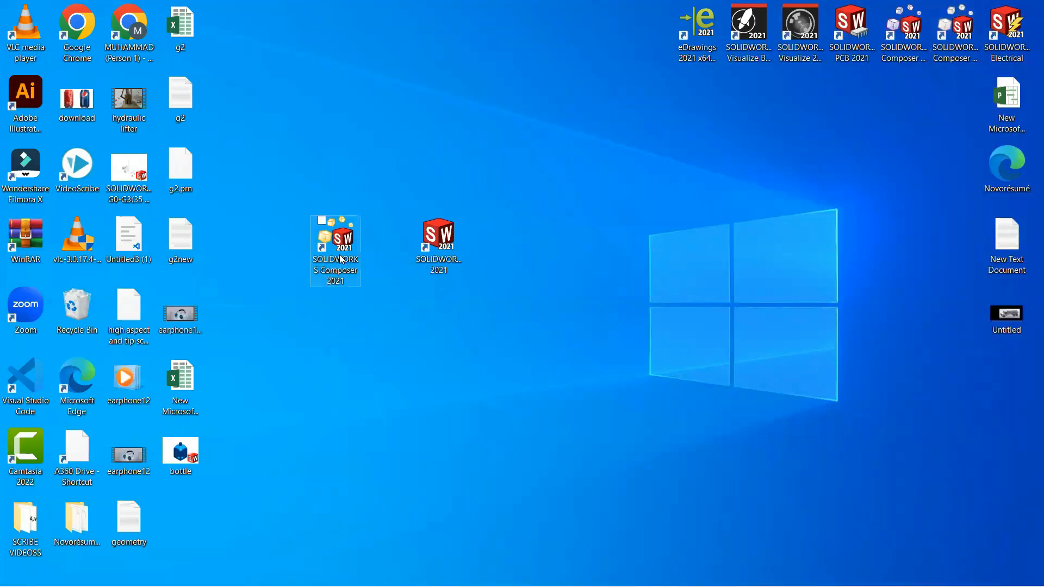
{"action": "left_click_drag", "start_coordinate": [292, 191], "coordinate": [395, 327]}
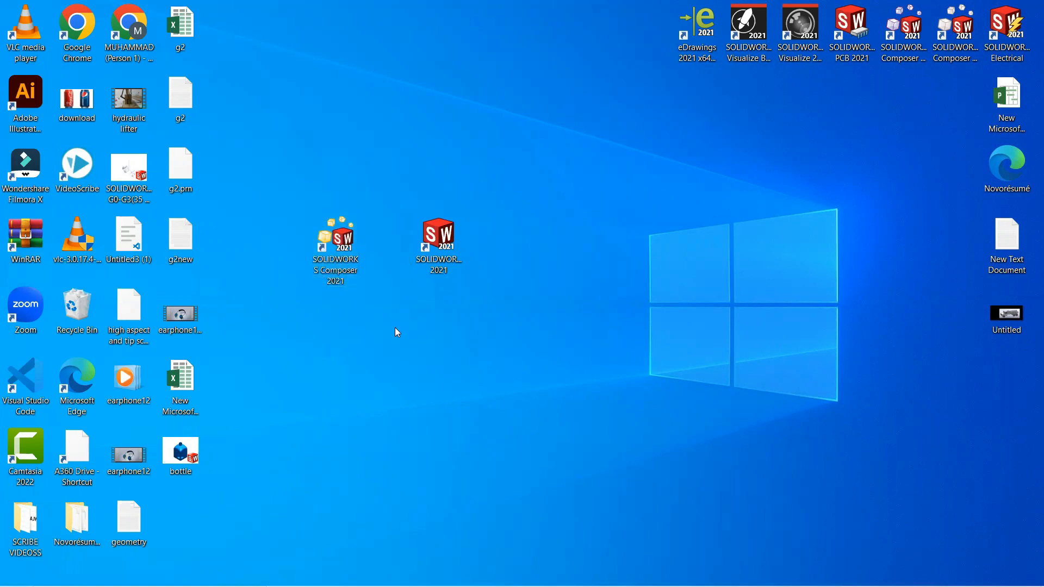
{"action": "double_click", "coordinate": [352, 250]}
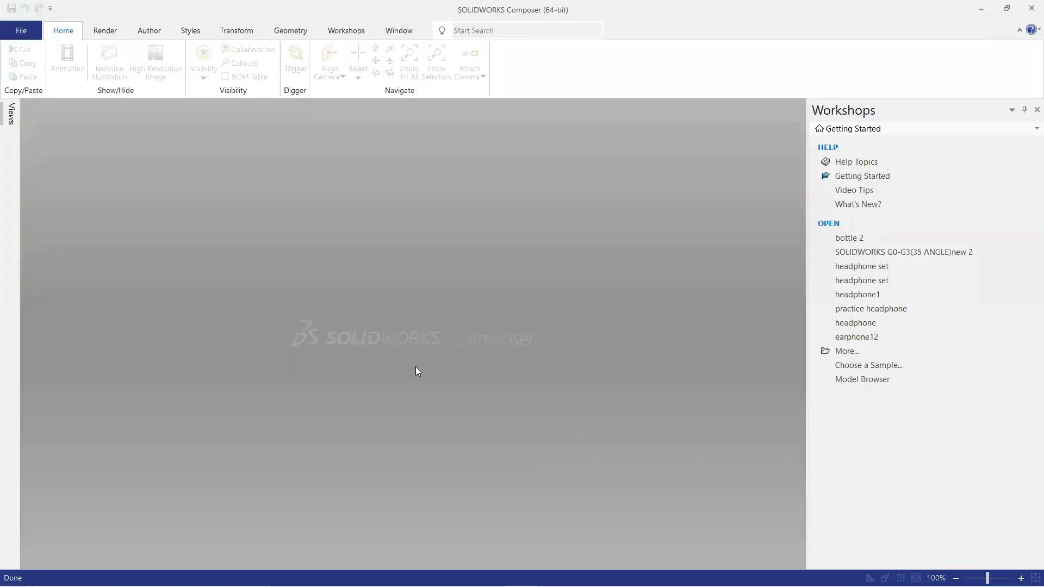
Step: Open the bottle part from the Desktop in Composer with the custom import profile
{"action": "left_click", "coordinate": [25, 38]}
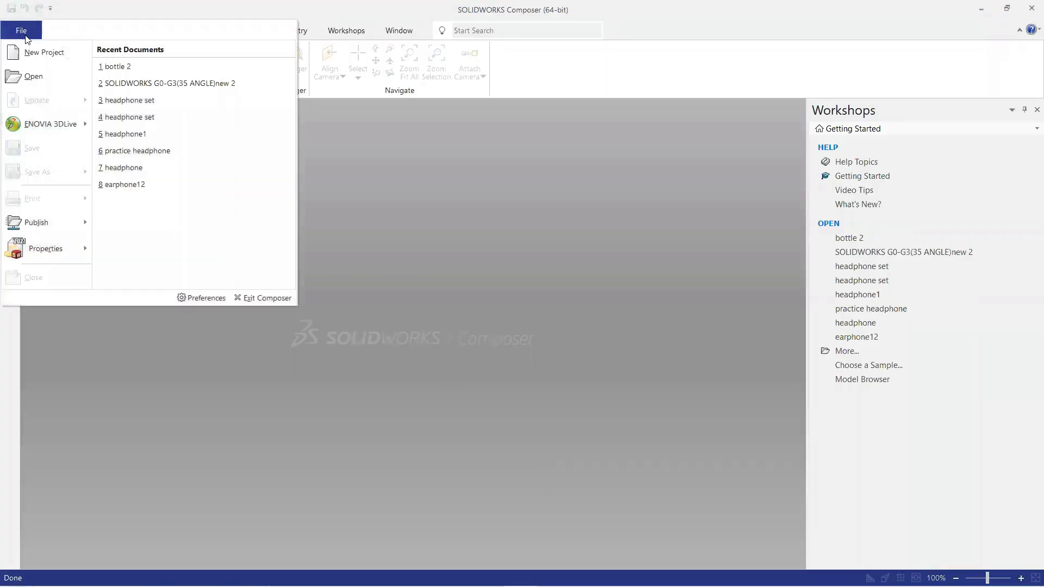
{"action": "left_click", "coordinate": [29, 79]}
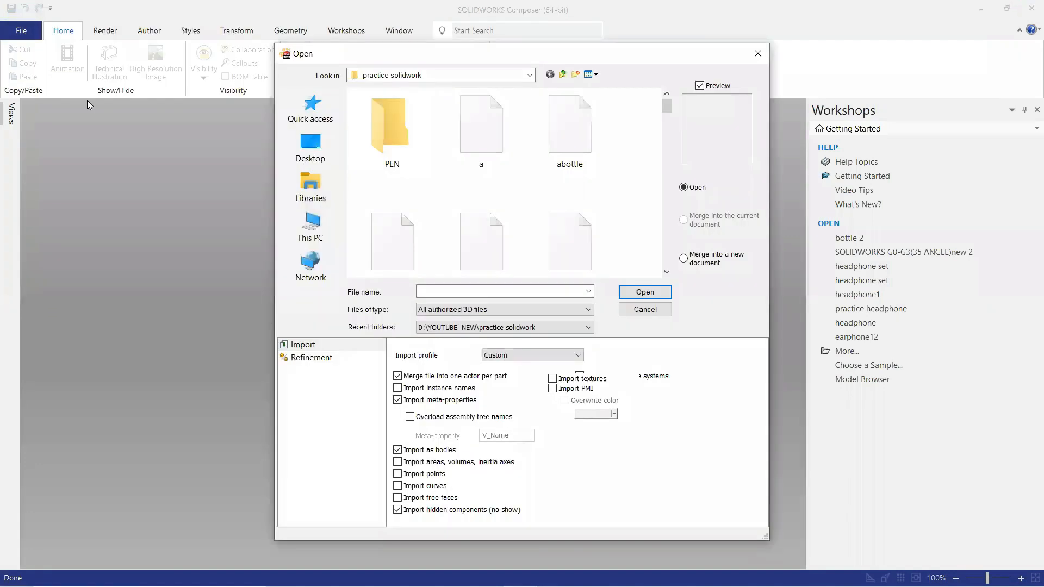
{"action": "left_click", "coordinate": [308, 157]}
{"action": "left_click", "coordinate": [565, 216]}
{"action": "left_click", "coordinate": [629, 292]}
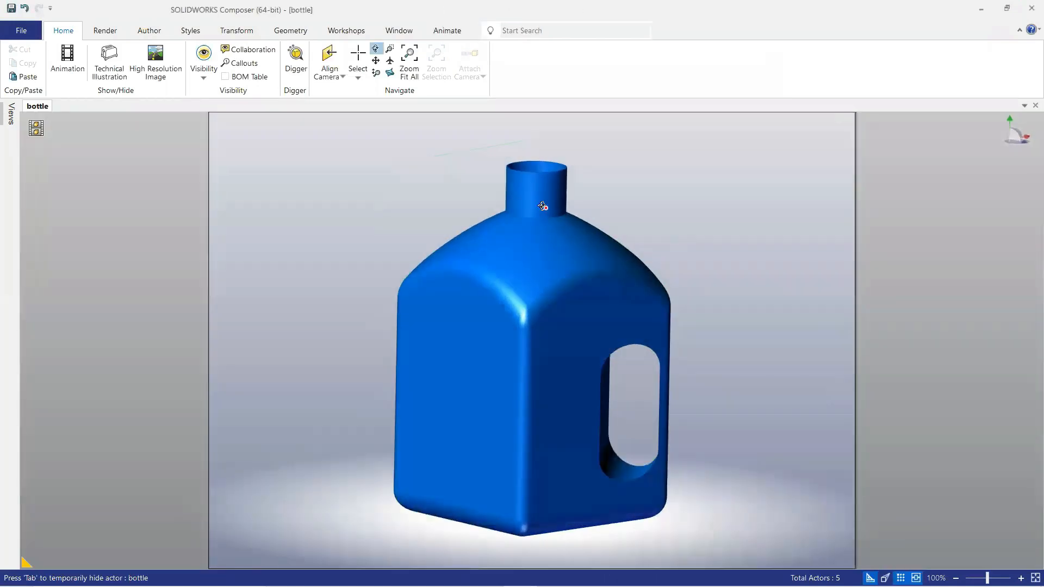
Step: Enable the ground mirror reflection and ground shadow beneath the bottle
{"action": "left_click_drag", "start_coordinate": [542, 206], "coordinate": [489, 221]}
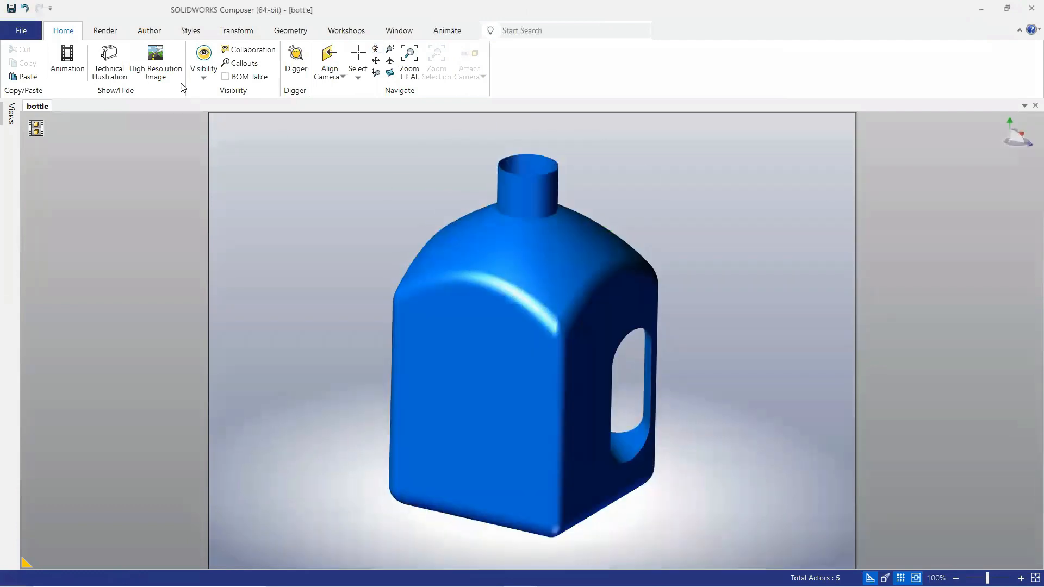
{"action": "left_click", "coordinate": [105, 31]}
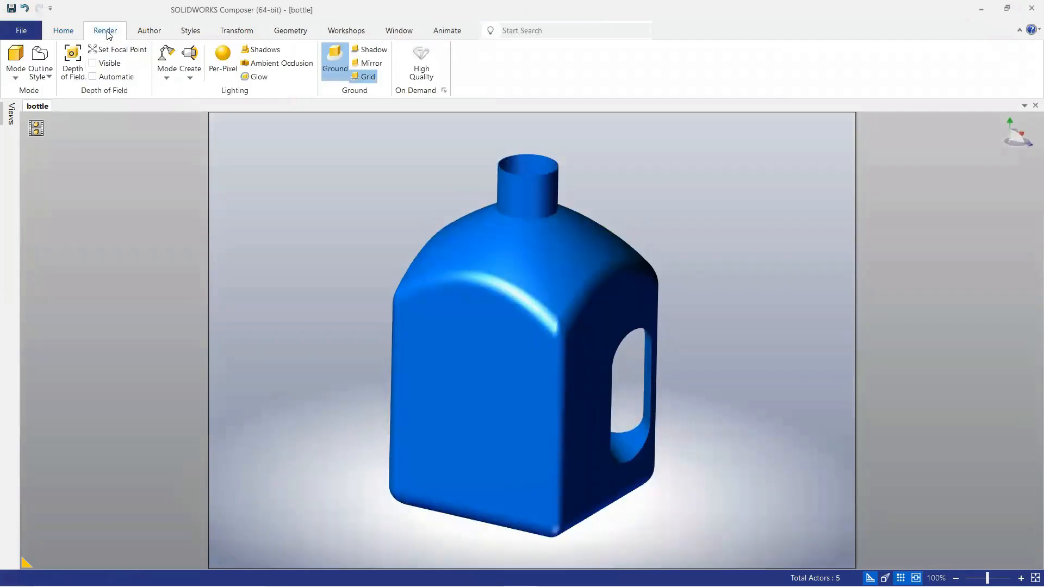
{"action": "left_click", "coordinate": [371, 63]}
{"action": "left_click_drag", "start_coordinate": [442, 205], "coordinate": [425, 300]}
{"action": "middle_click_drag", "start_coordinate": [425, 300], "coordinate": [427, 308]}
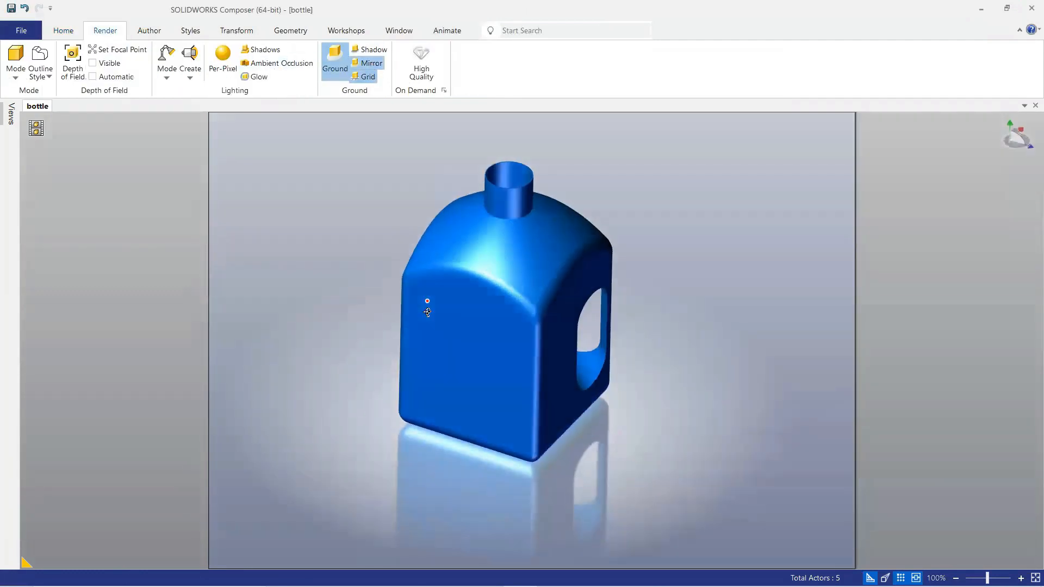
{"action": "left_click", "coordinate": [364, 50]}
{"action": "left_click", "coordinate": [364, 49]}
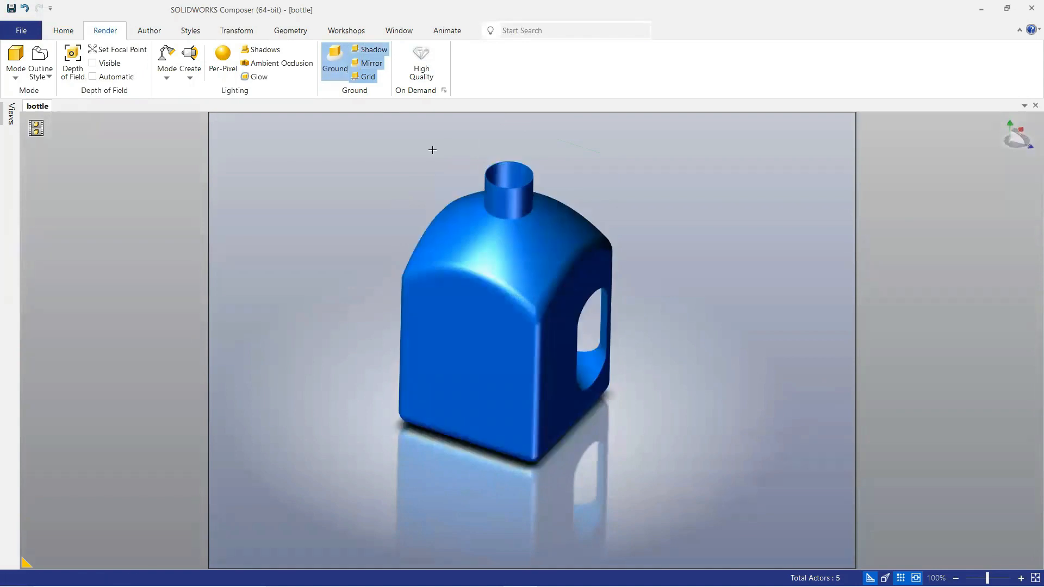
Step: Enable ambient occlusion with per-pixel lighting and apply a different lighting mode to the bottle scene
{"action": "left_click", "coordinate": [278, 63]}
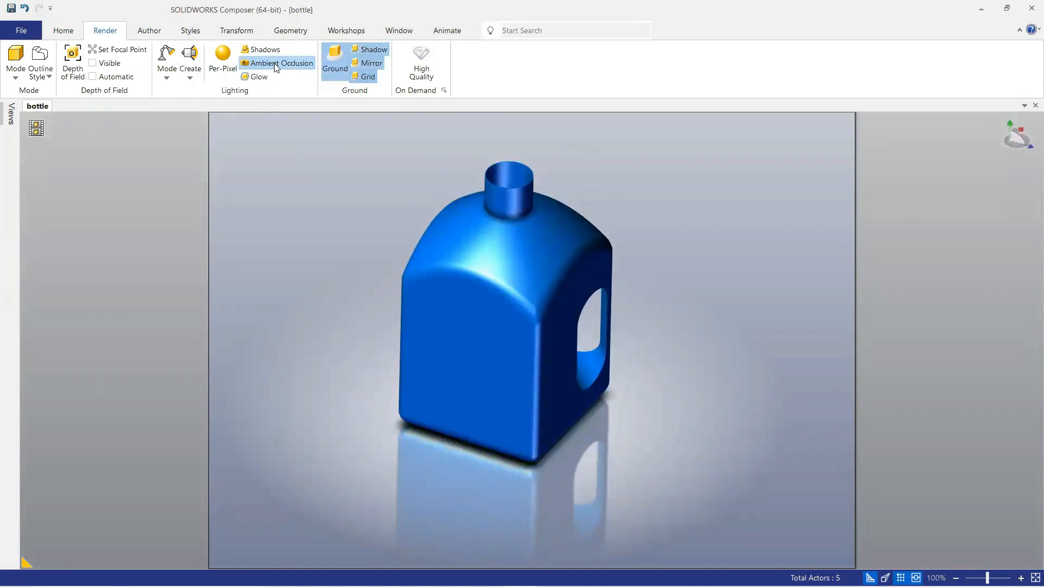
{"action": "left_click", "coordinate": [268, 49]}
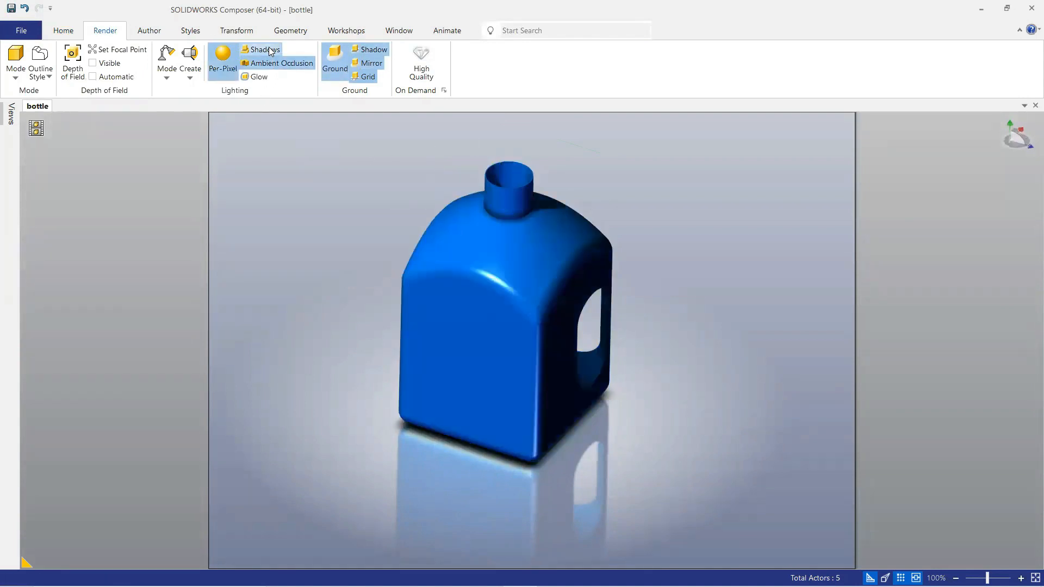
{"action": "left_click", "coordinate": [166, 68]}
{"action": "left_click", "coordinate": [185, 163]}
{"action": "right_click_drag", "start_coordinate": [324, 178], "coordinate": [361, 160]}
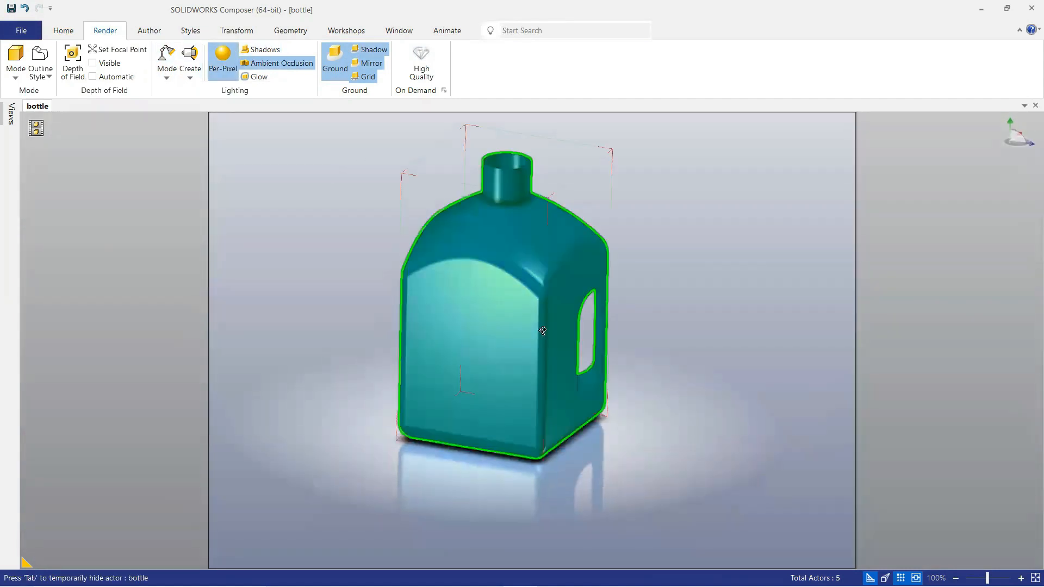
{"action": "right_click_drag", "start_coordinate": [542, 331], "coordinate": [549, 308]}
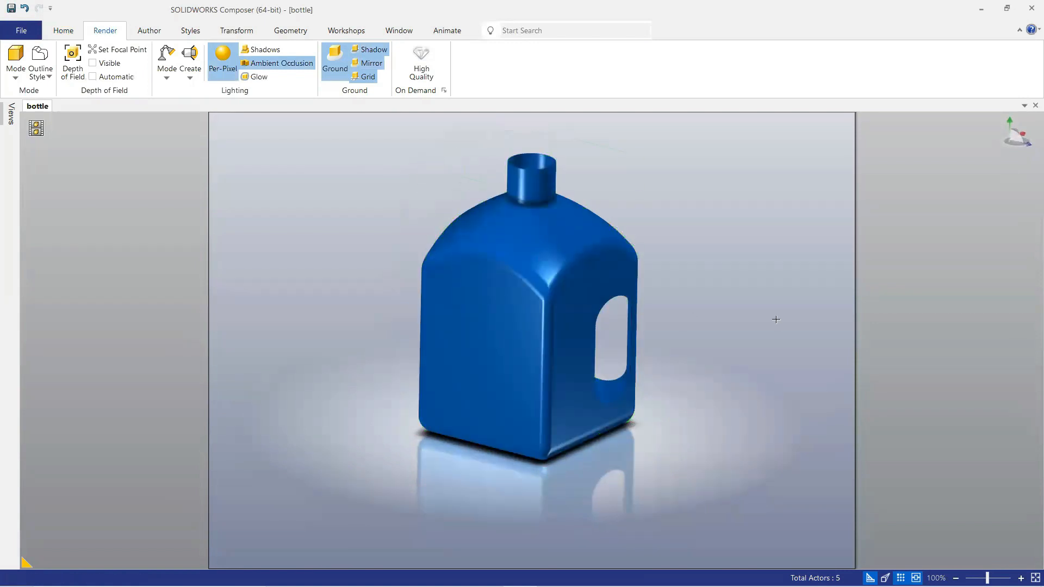